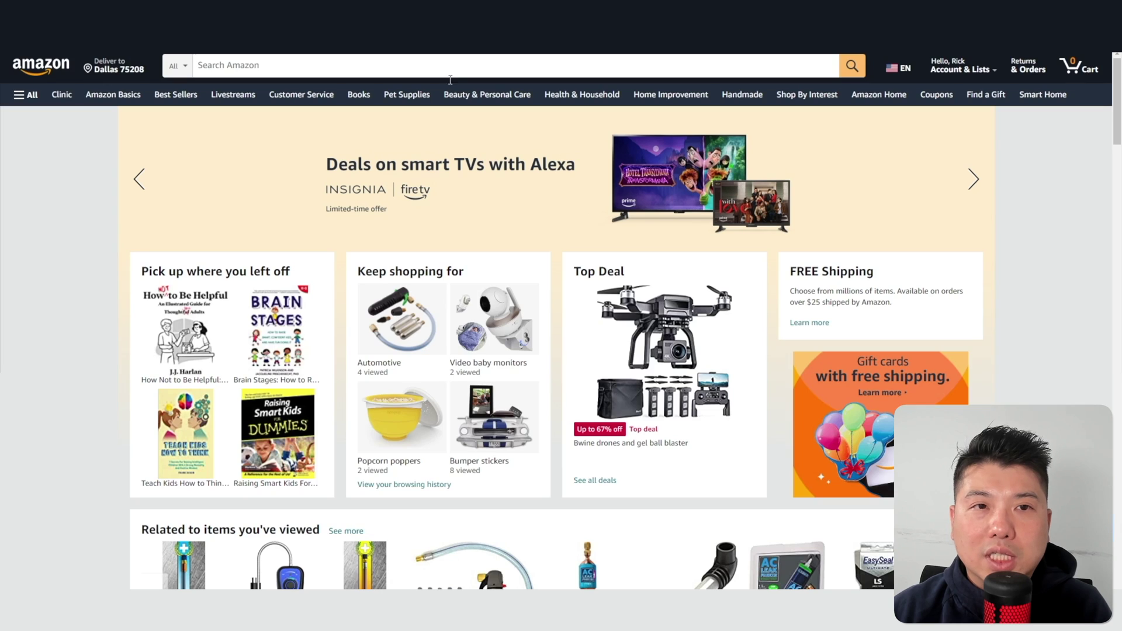
# Search the Amazon store for "Mountain climbing books"
pyautogui.click(439, 69)
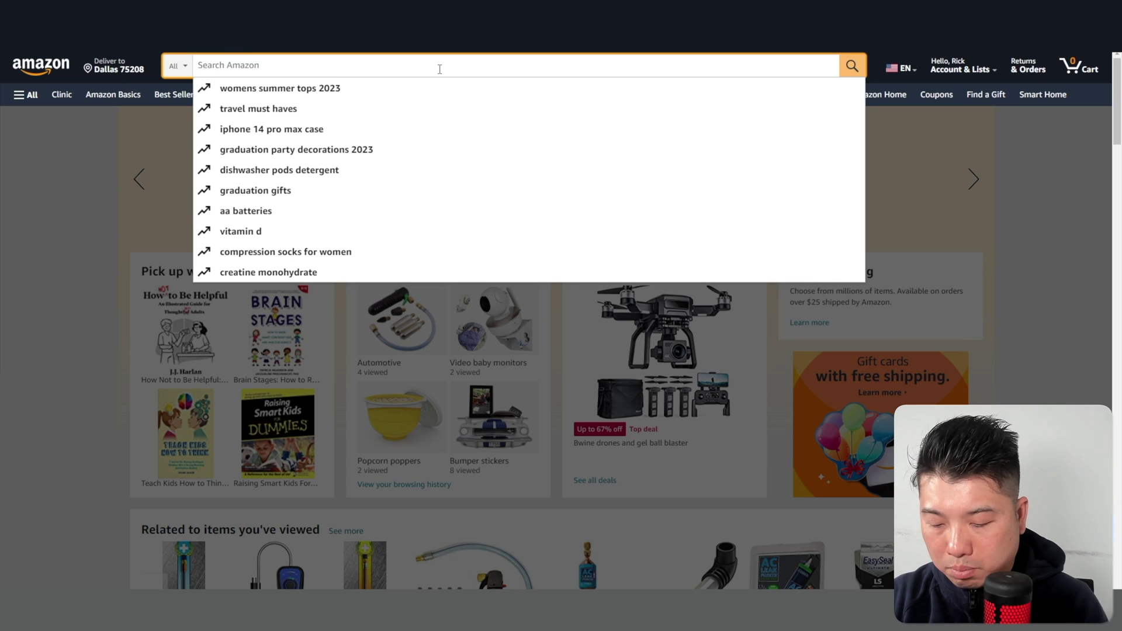
pyautogui.write('Mountain c')
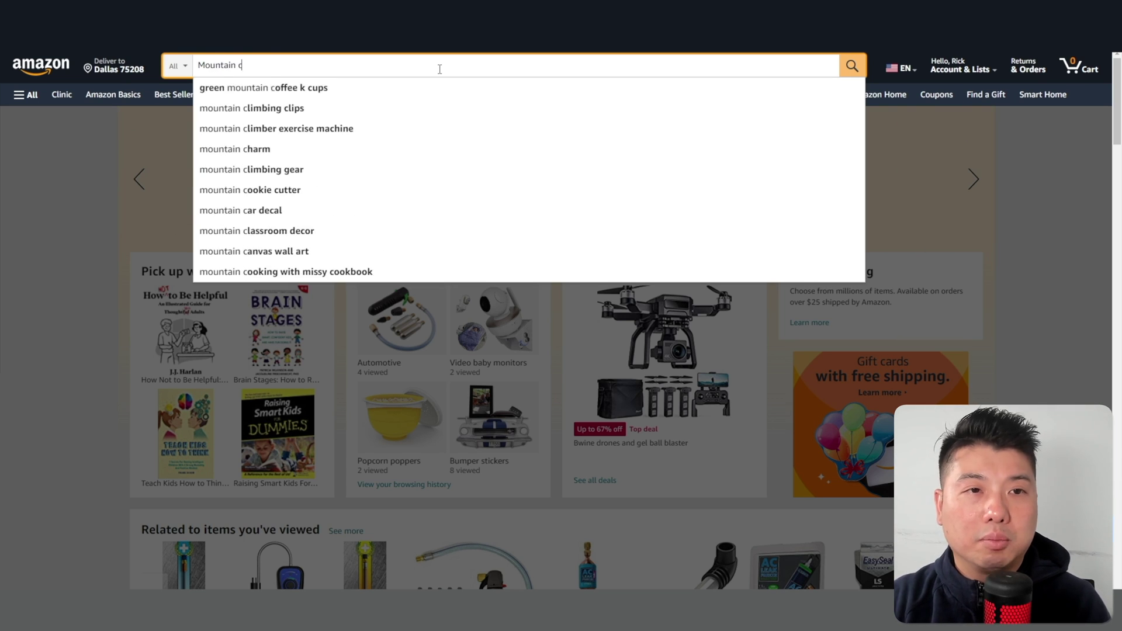
pyautogui.write('limbing books')
pyautogui.press('Return')
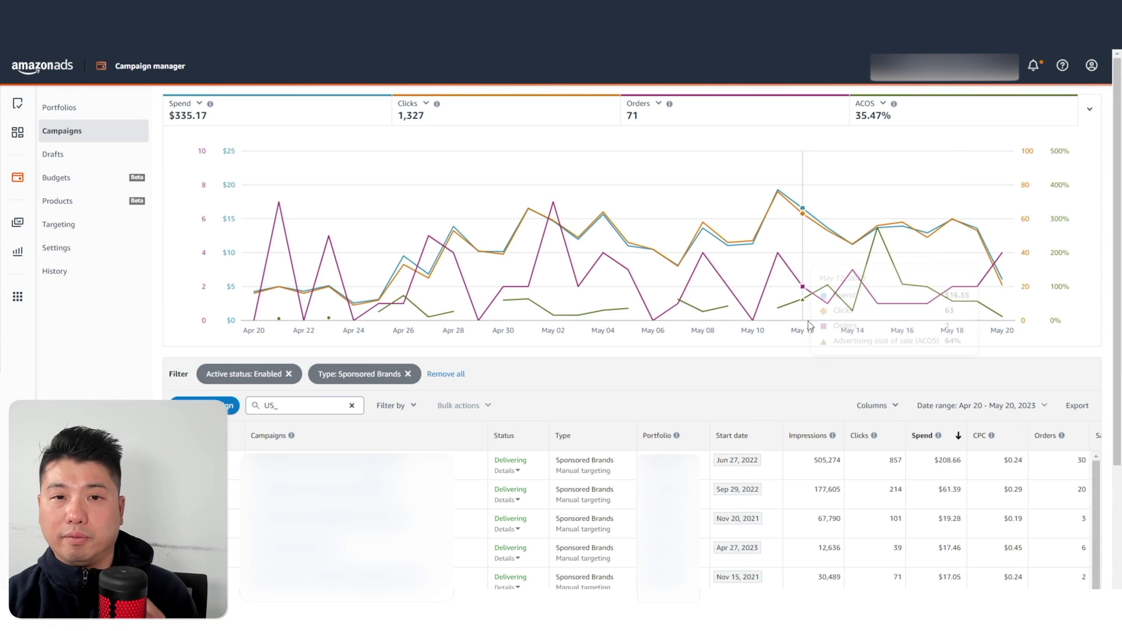
# Switch to the Amazon Ads campaign manager and start a new Sponsored Brands campaign
pyautogui.moveTo(967, 255)
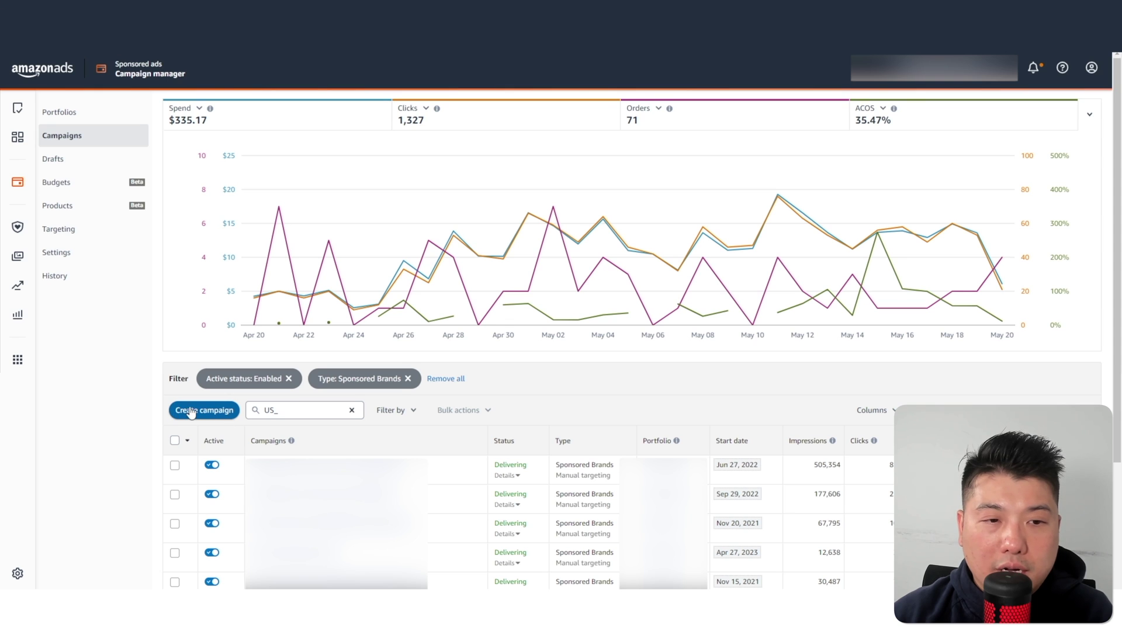
pyautogui.click(191, 411)
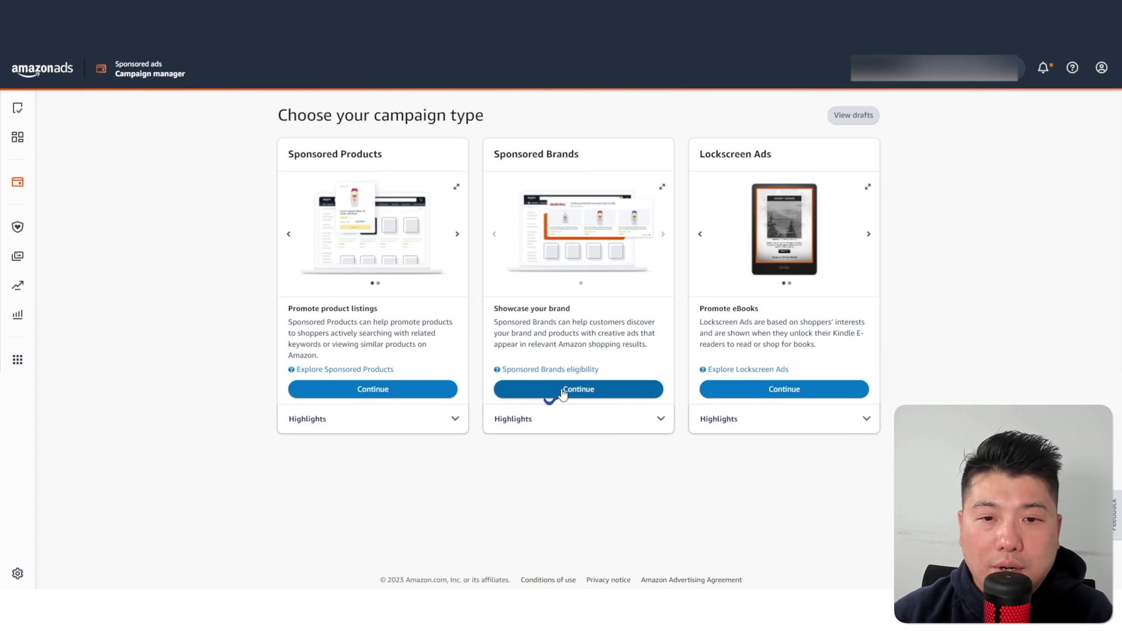
pyautogui.click(578, 389)
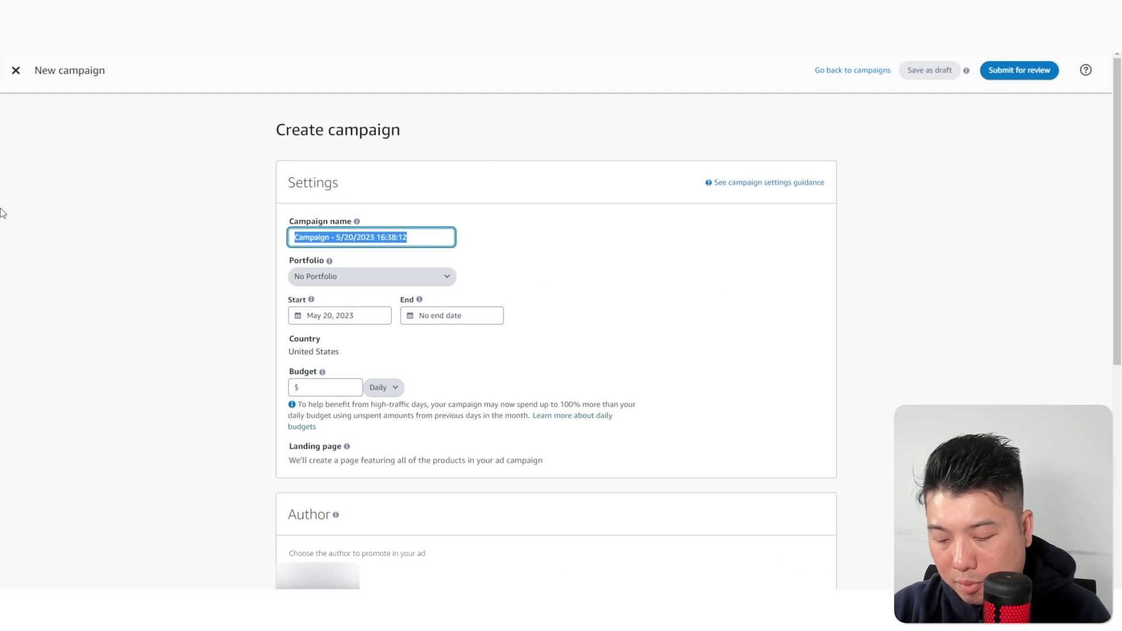
# Name the new campaign SB_Cook_Book
pyautogui.write('SB')
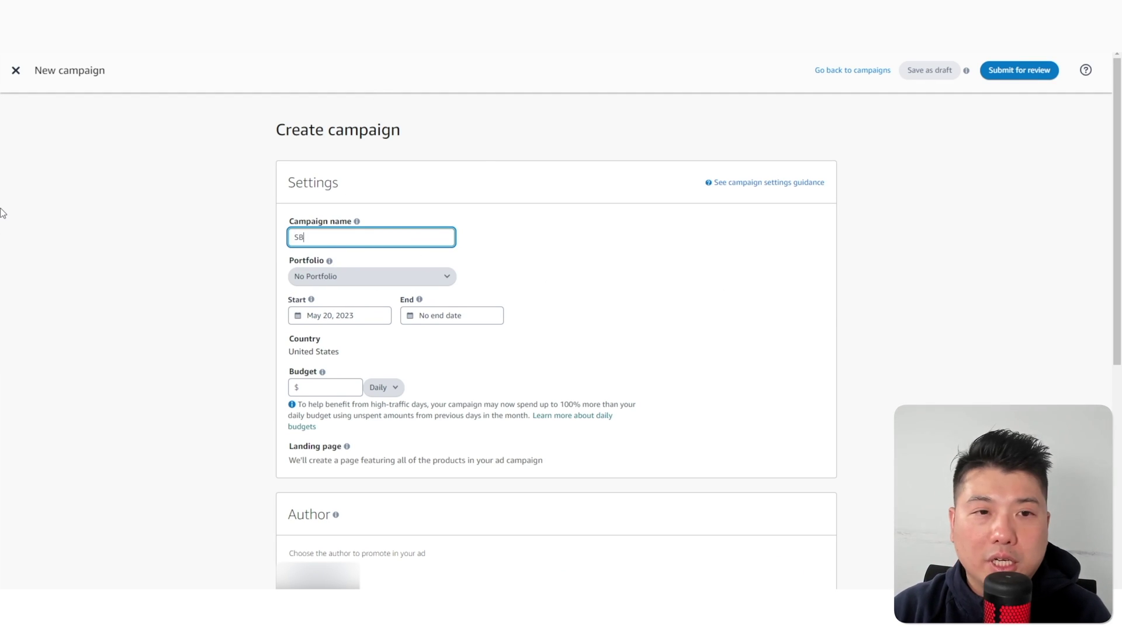
pyautogui.write('_Cook_Book')
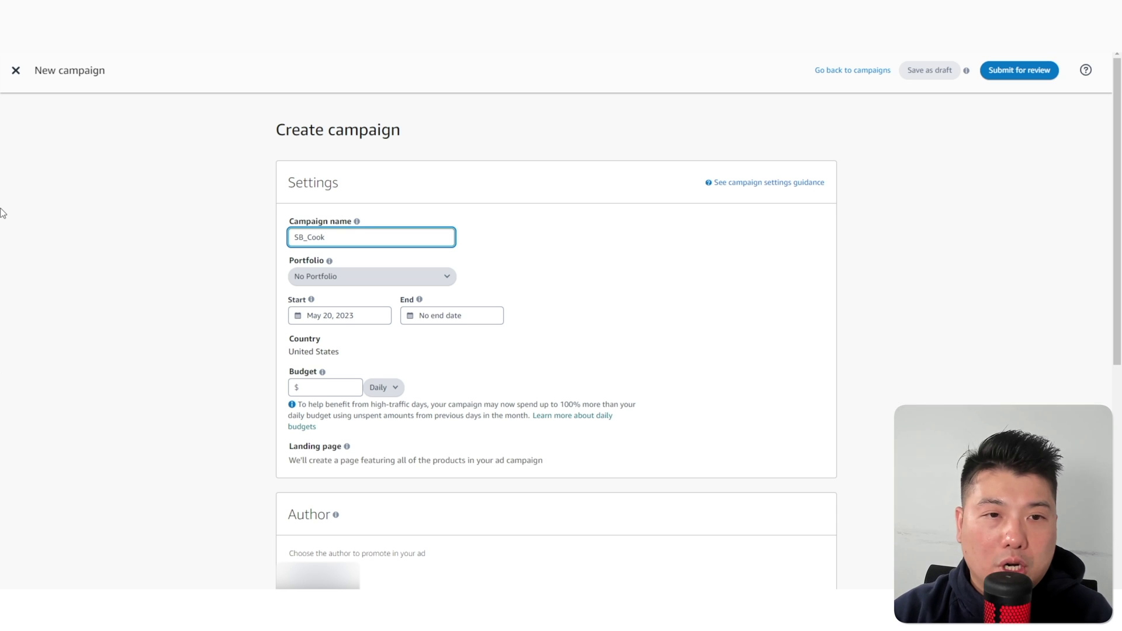
pyautogui.click(561, 240)
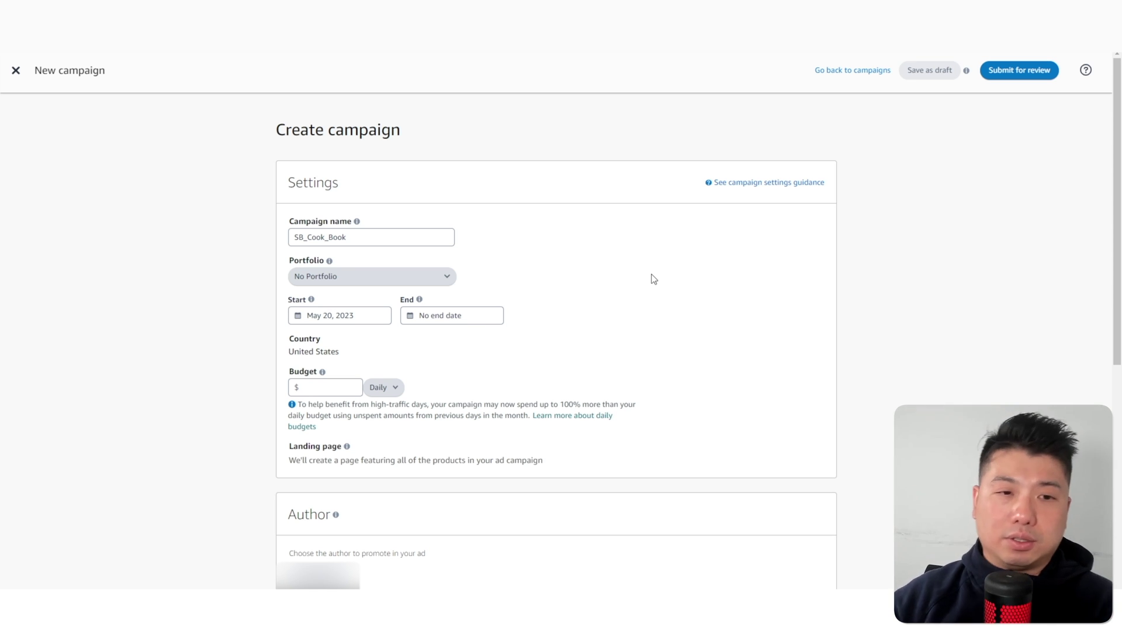
# Set the campaign's daily budget to $20
pyautogui.scroll(-2, 332, 281)
pyautogui.click(319, 266)
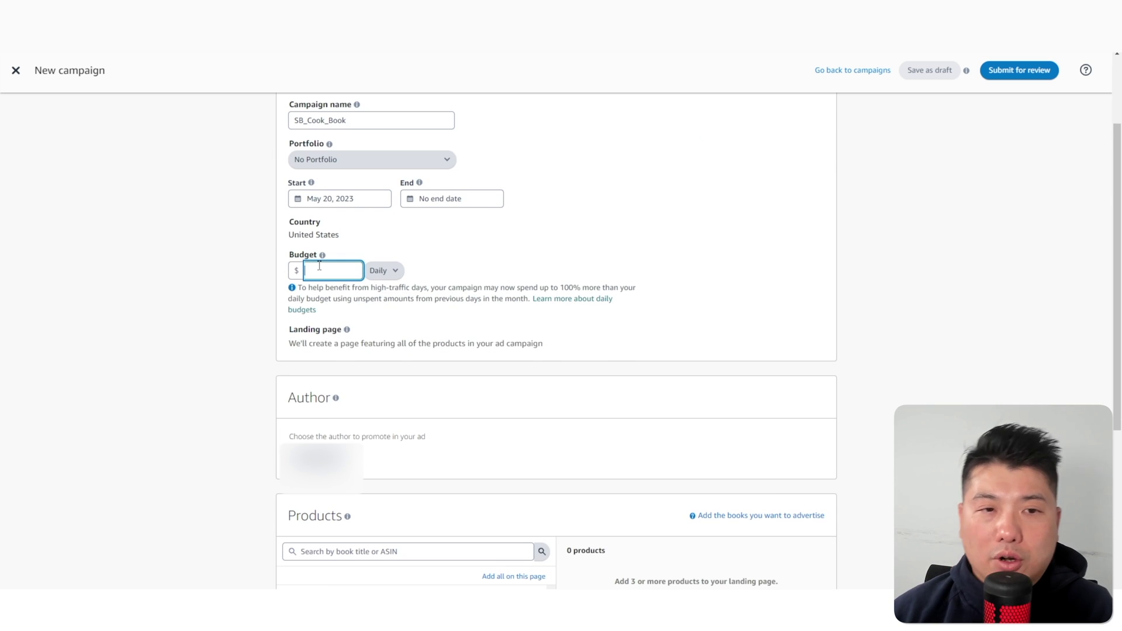
pyautogui.write('20')
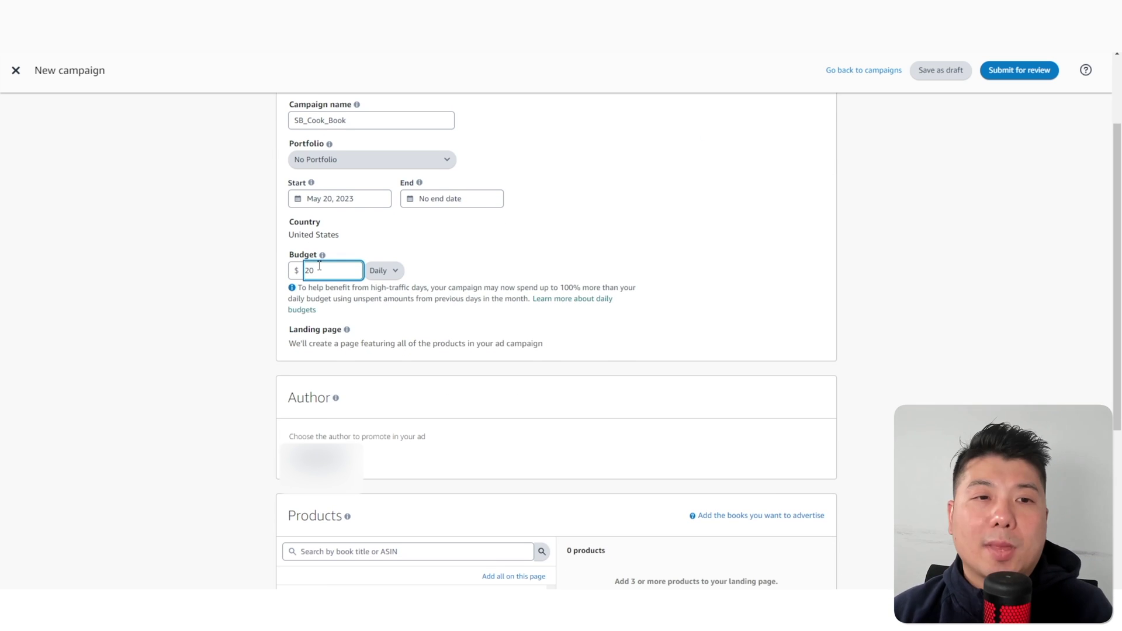
pyautogui.click(554, 251)
# Add a first book from the product list to the campaign
pyautogui.scroll(-3, 271, 269)
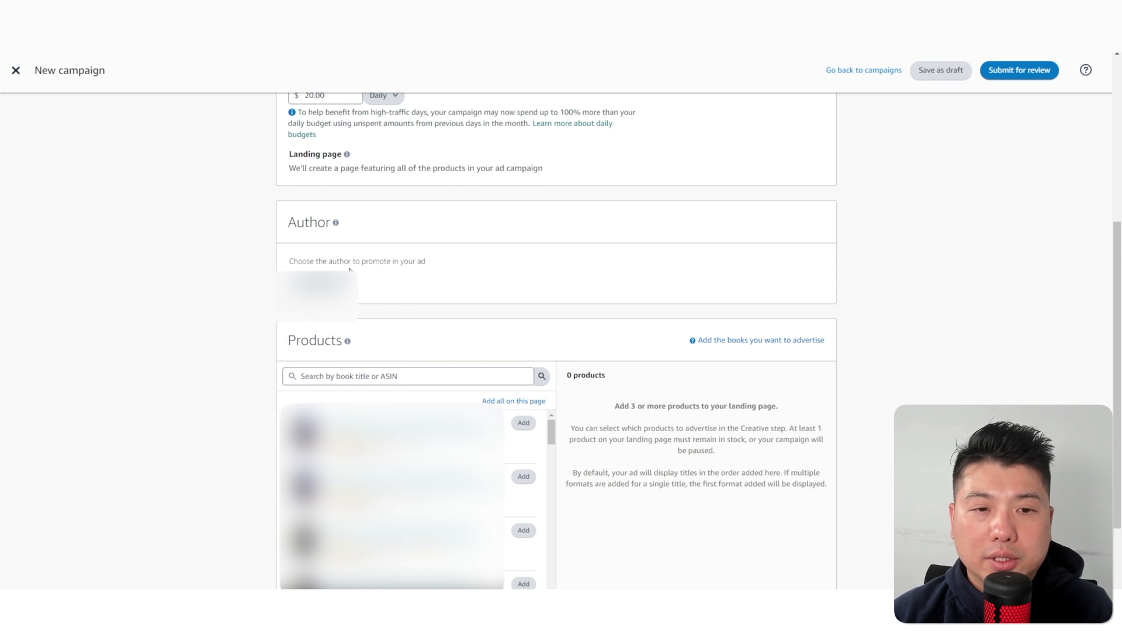
pyautogui.scroll(-1, 304, 321)
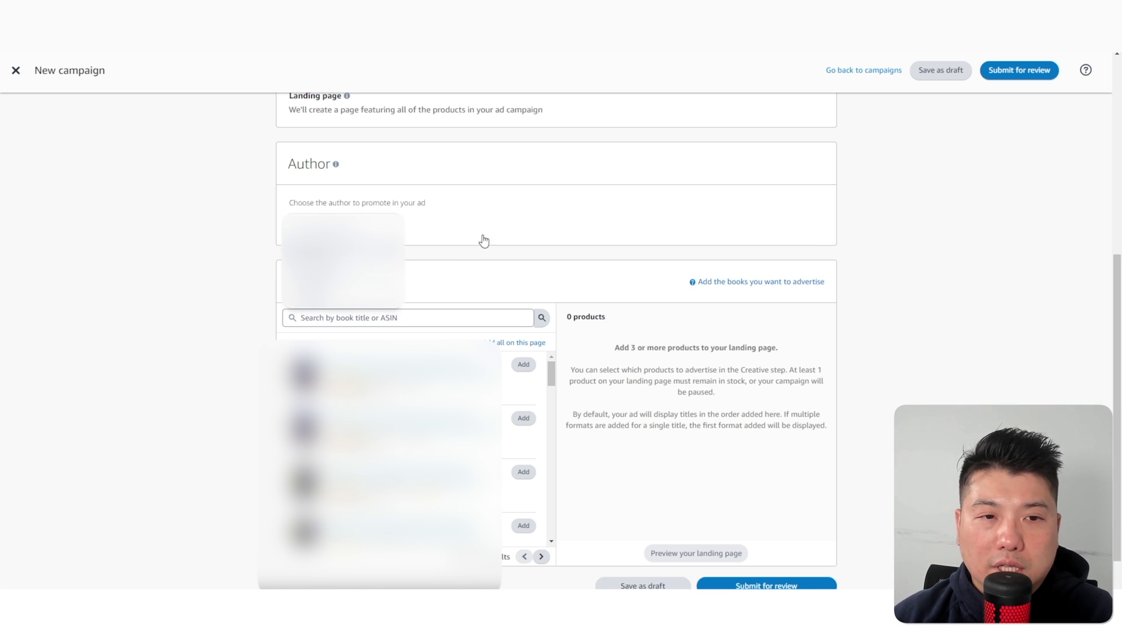
pyautogui.scroll(-1, 531, 292)
pyautogui.click(523, 423)
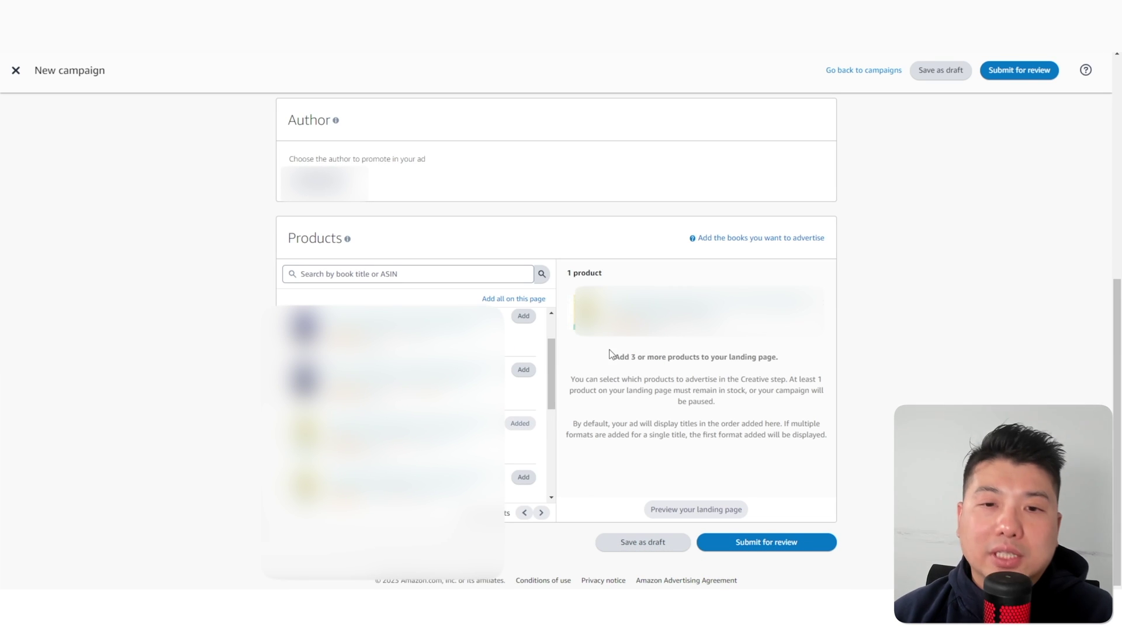
# Read the guidance on how many products the landing page needs and how they are shown in the ad
pyautogui.moveTo(609, 358); pyautogui.dragTo(824, 437)
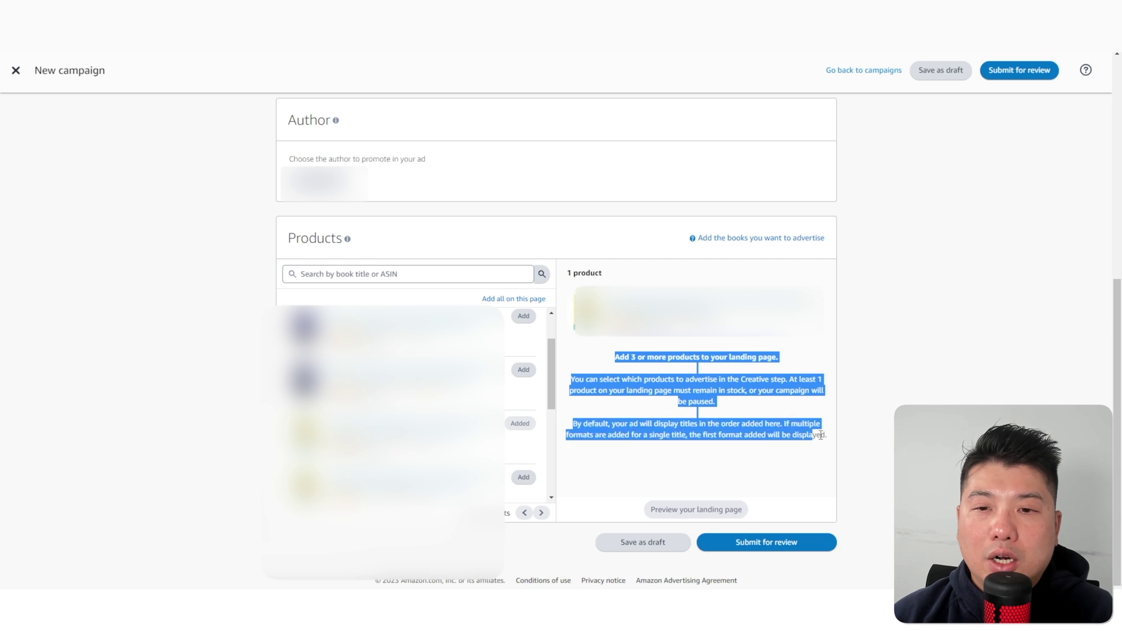
pyautogui.click(805, 401)
pyautogui.click(805, 402)
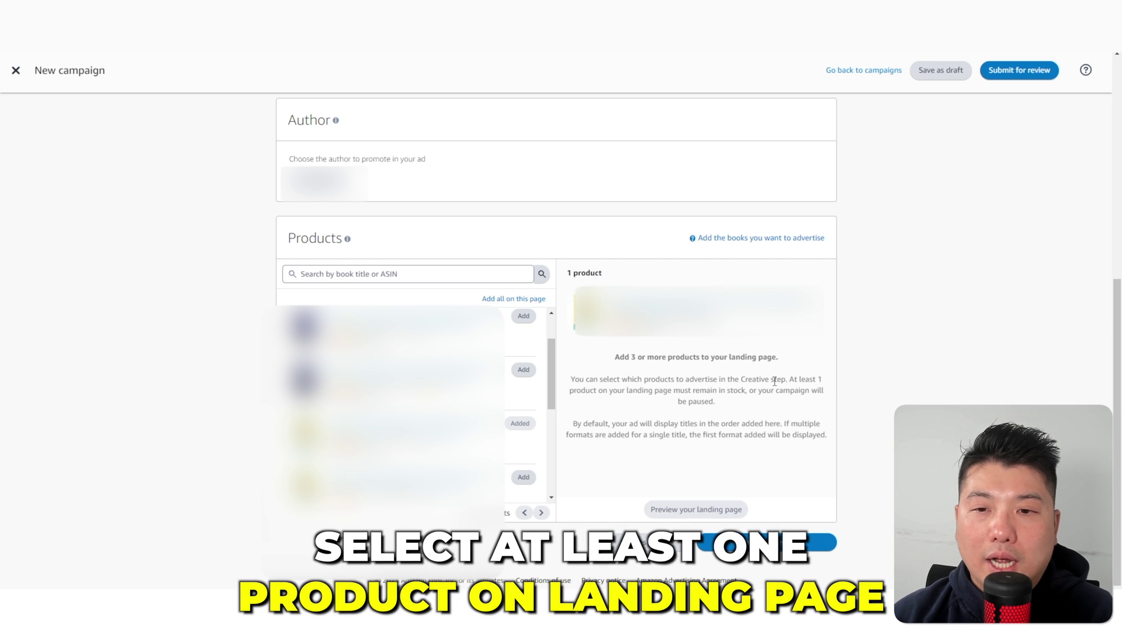
pyautogui.moveTo(618, 390); pyautogui.dragTo(714, 403)
pyautogui.click(621, 379)
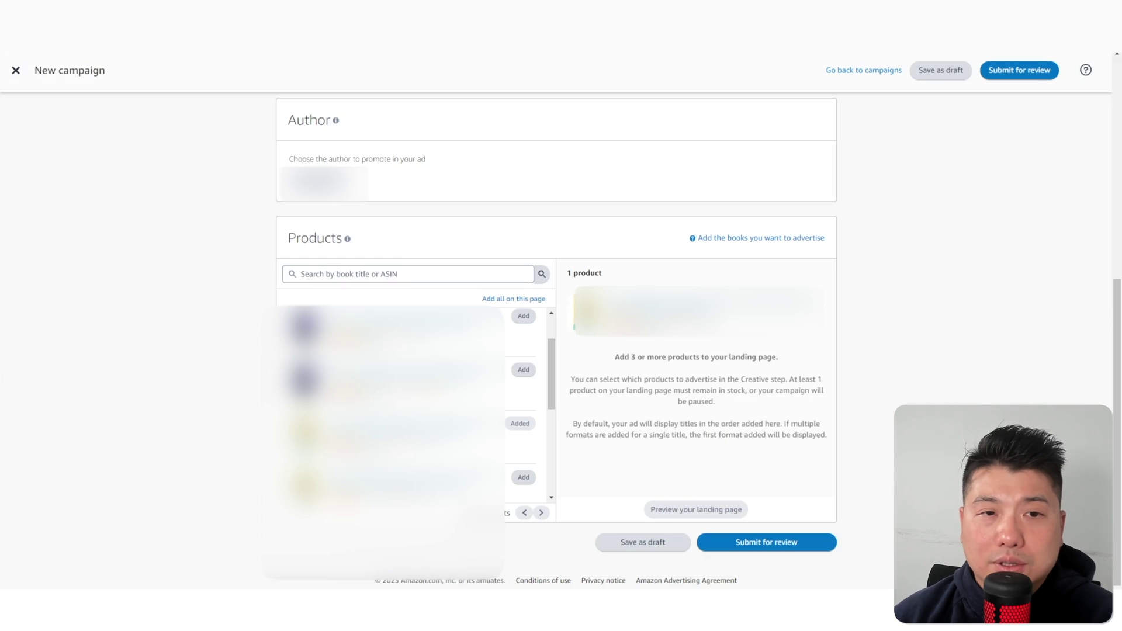
# Add two more books from the product list to the campaign's landing page
pyautogui.click(523, 372)
pyautogui.scroll(-2, 523, 374)
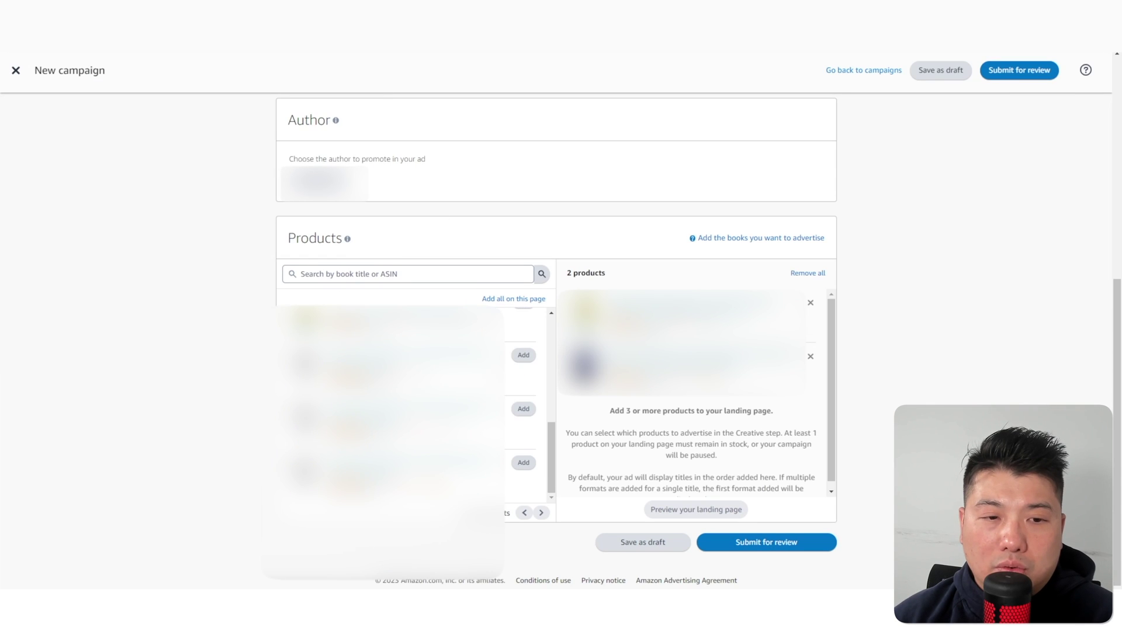
pyautogui.click(526, 412)
# Check the author profile picture setting in the ad creative and return to the list of creative items
pyautogui.scroll(-5, 392, 291)
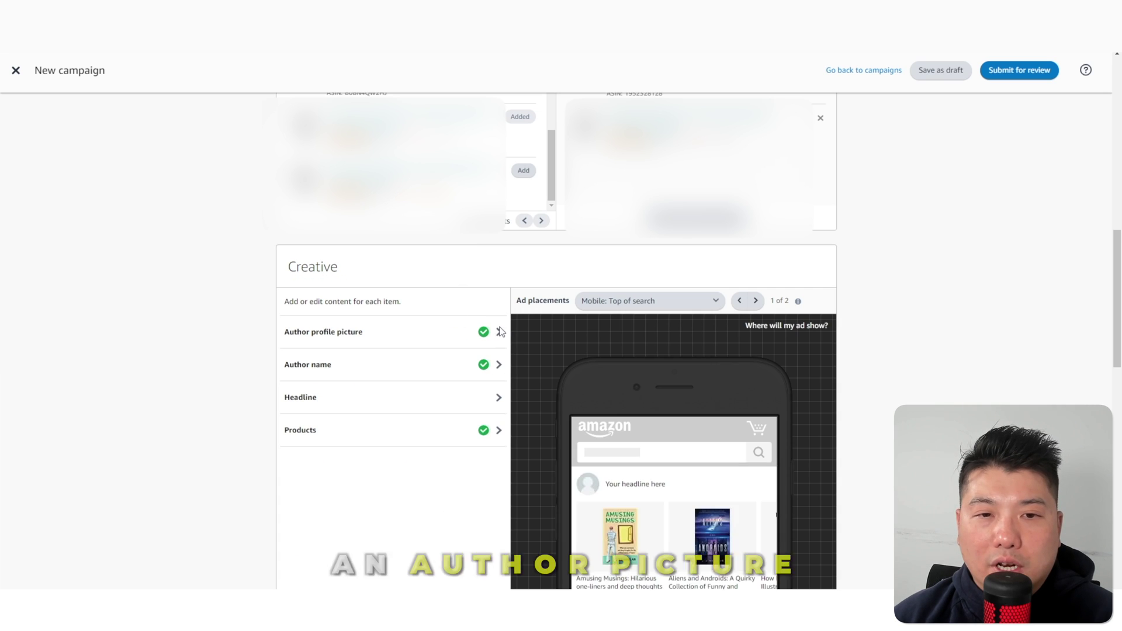
pyautogui.click(499, 331)
pyautogui.click(299, 300)
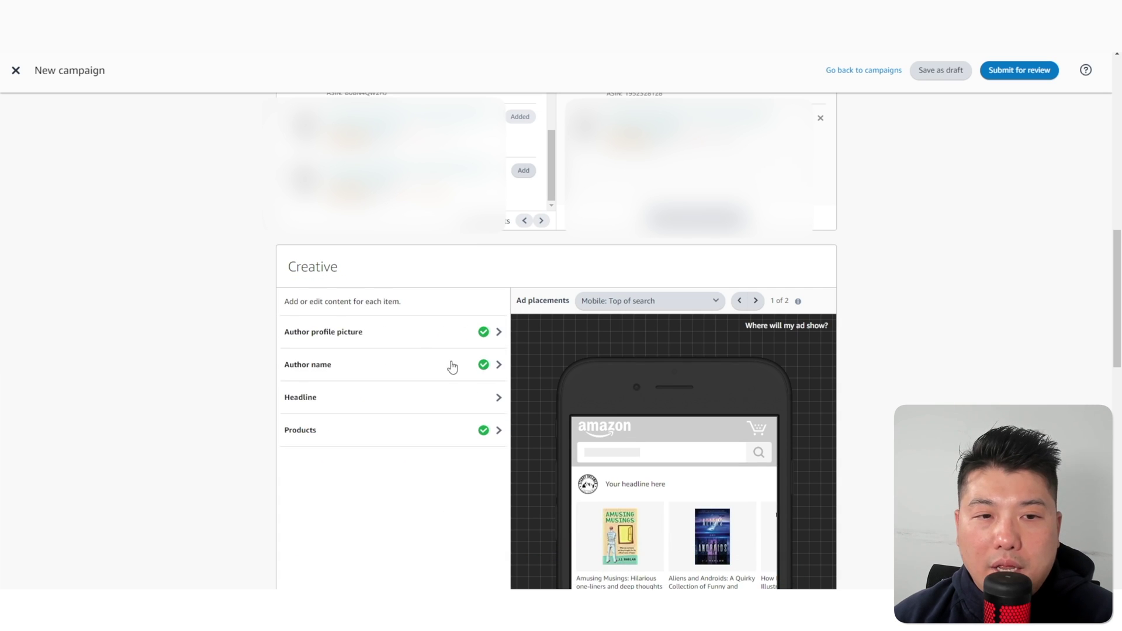
# Set the ad creative's headline to "Learn healthy cooking with these cookbooks"
pyautogui.click(497, 397)
pyautogui.scroll(-3, 570, 318)
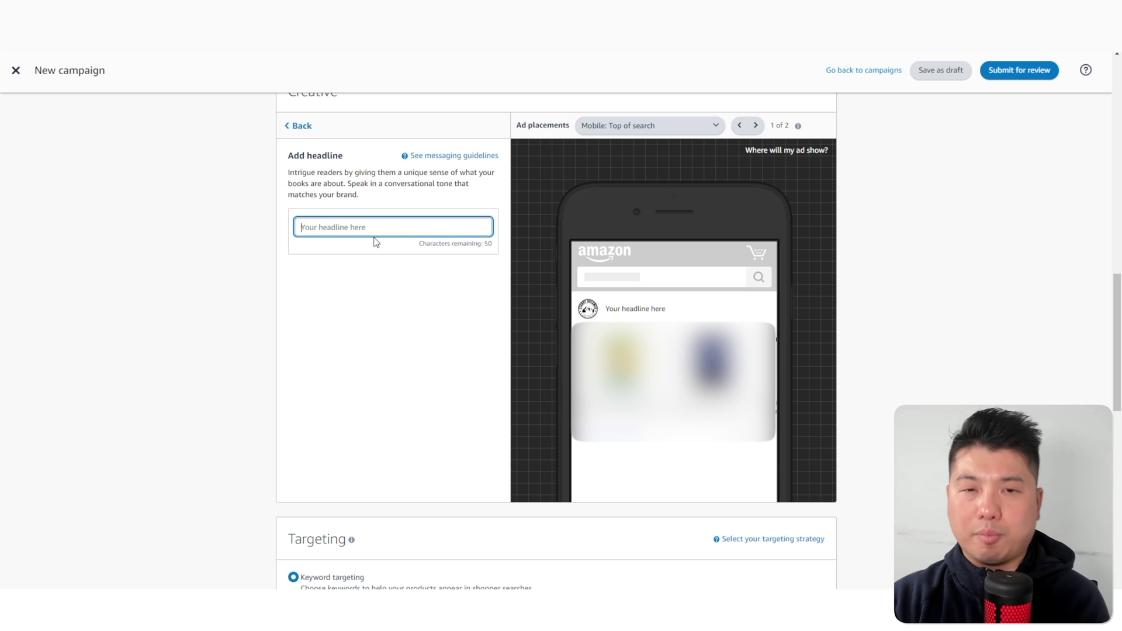
pyautogui.write('Learn he')
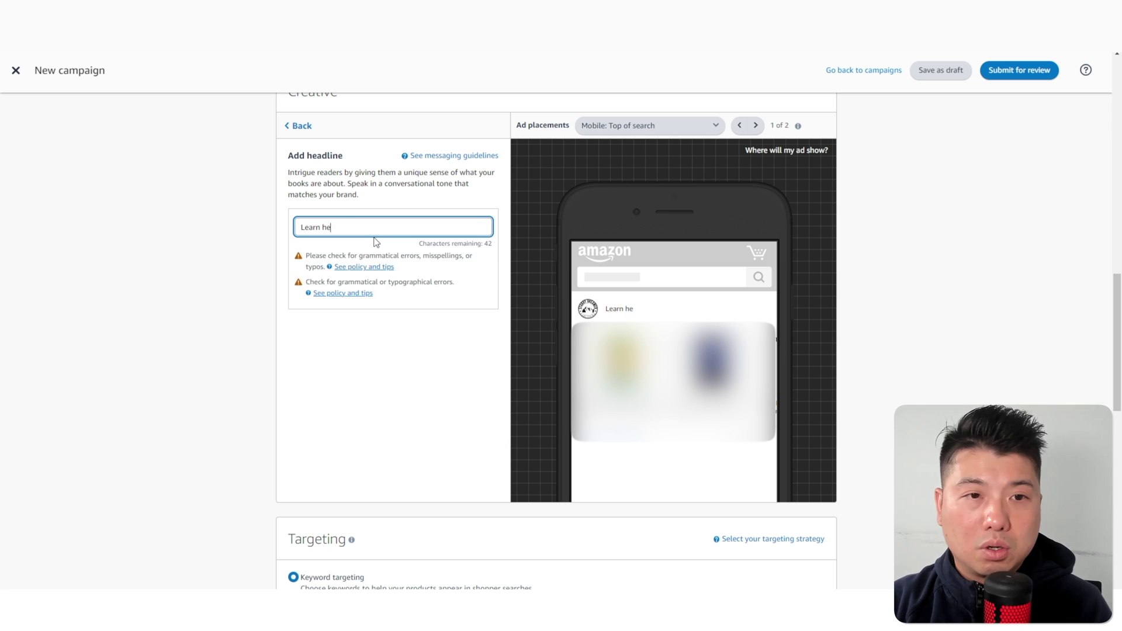
pyautogui.write('althy cooking with this selection of cookb')
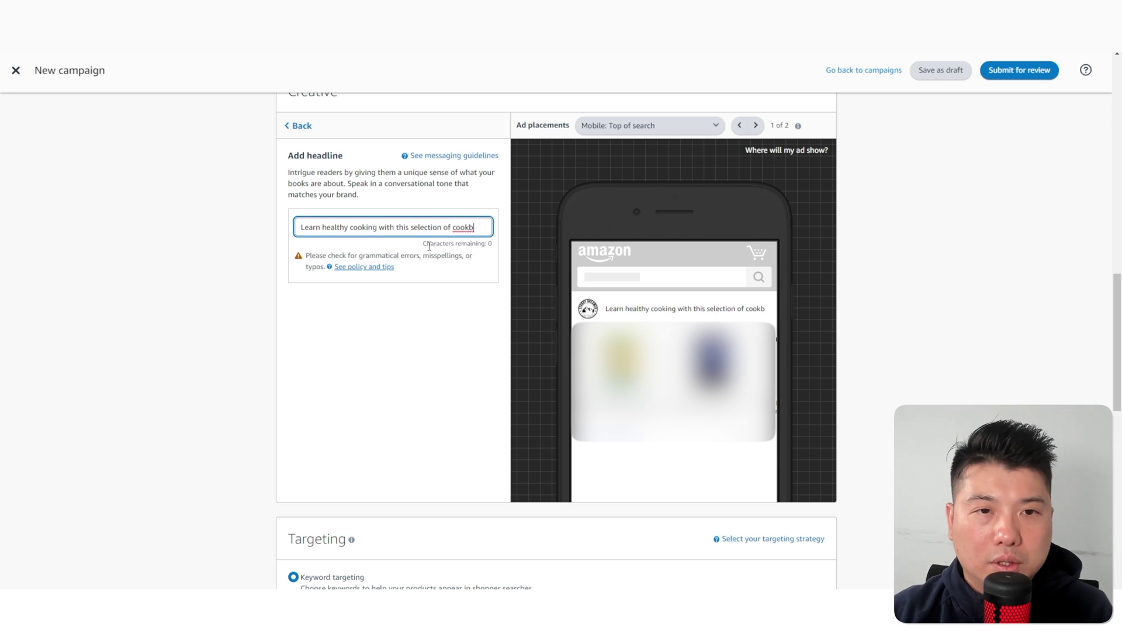
pyautogui.moveTo(406, 228)
pyautogui.mouseDown()
pyautogui.moveTo(321, 228)
pyautogui.moveTo(474, 228)
pyautogui.mouseUp()
pyautogui.write('ese cookbooks')
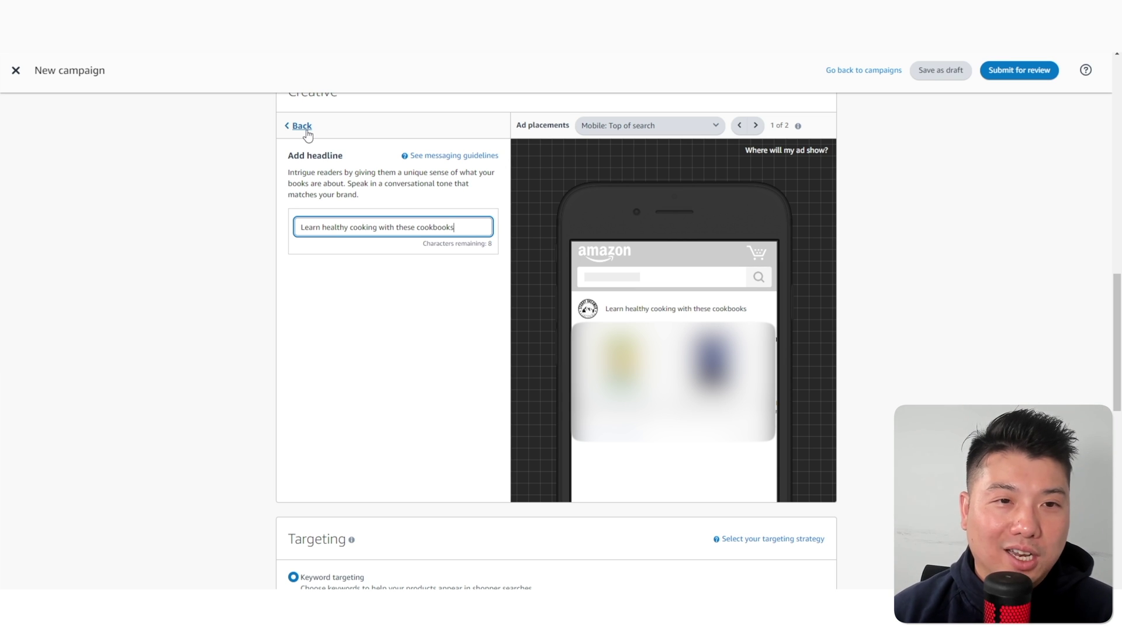
pyautogui.click(304, 127)
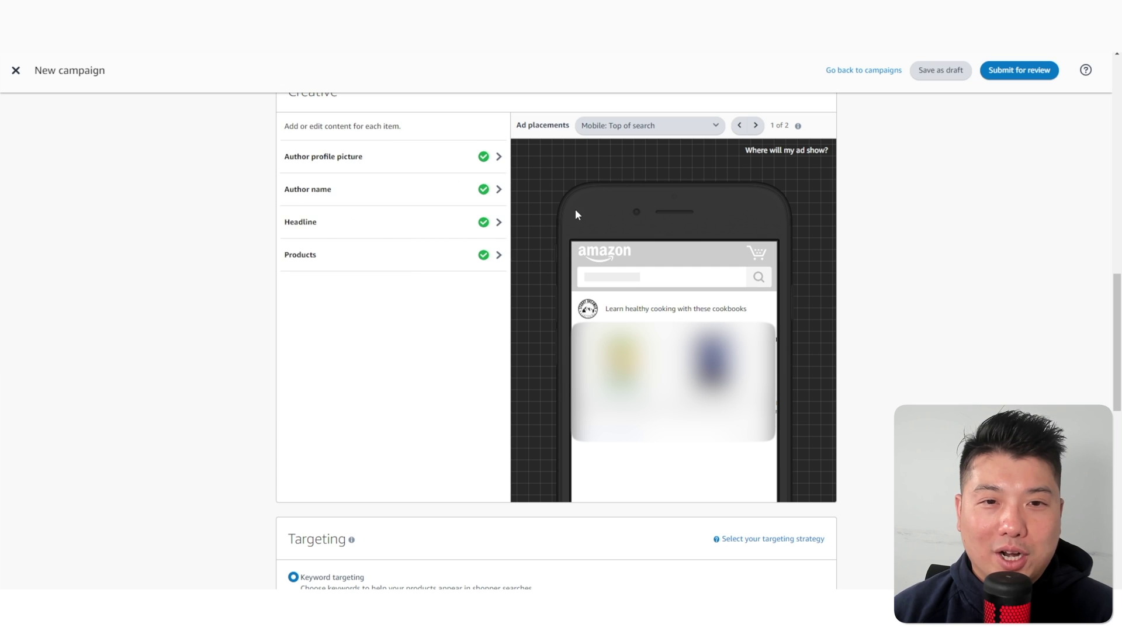
# Examine the product targeting options for individual products and categories, ending with keyword targeting selected again
pyautogui.scroll(-5, 576, 214)
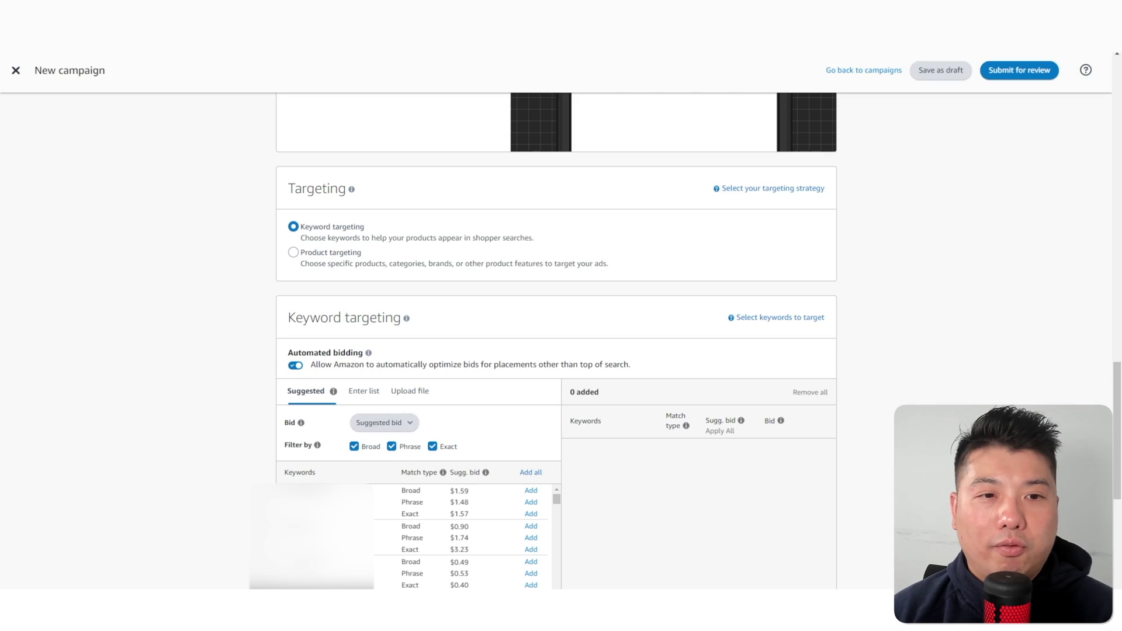
pyautogui.click(294, 255)
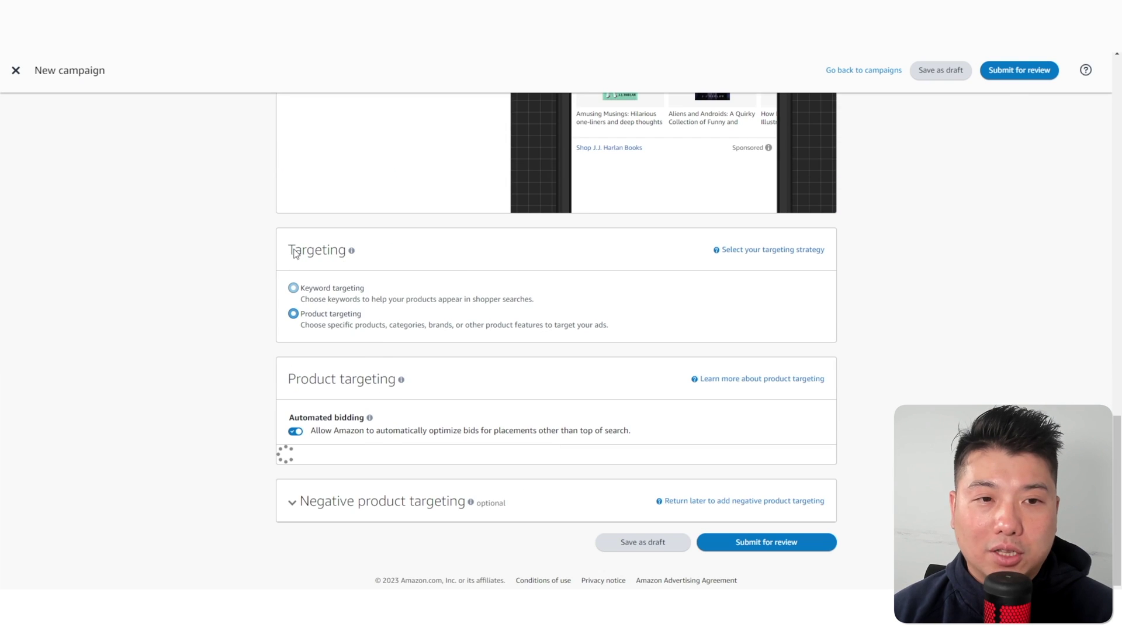
pyautogui.click(406, 397)
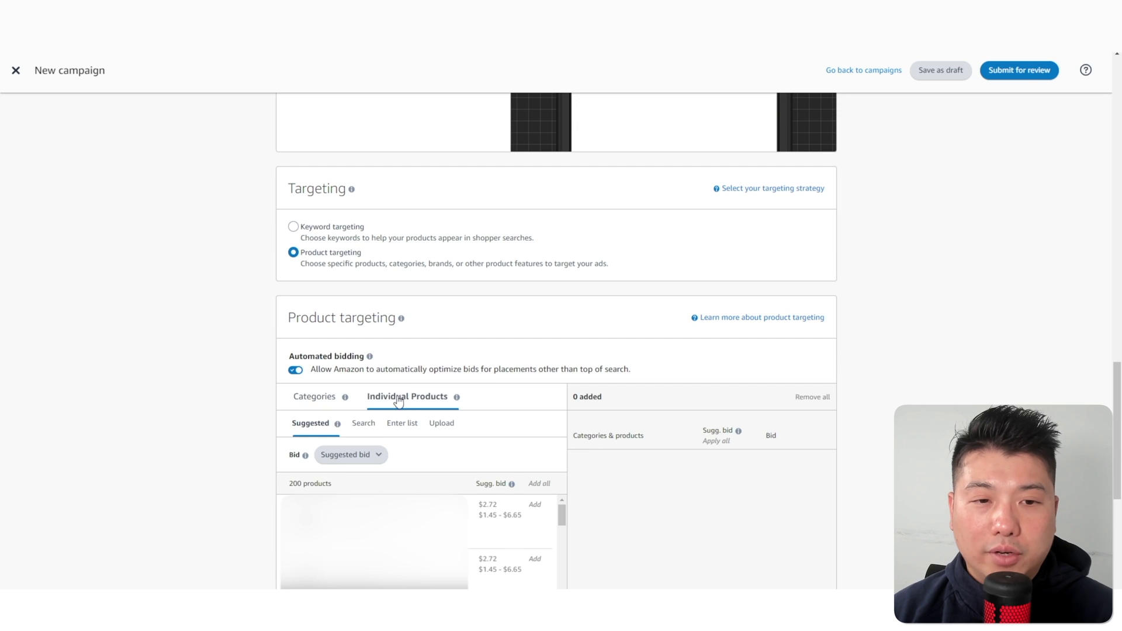
pyautogui.scroll(-3, 450, 396)
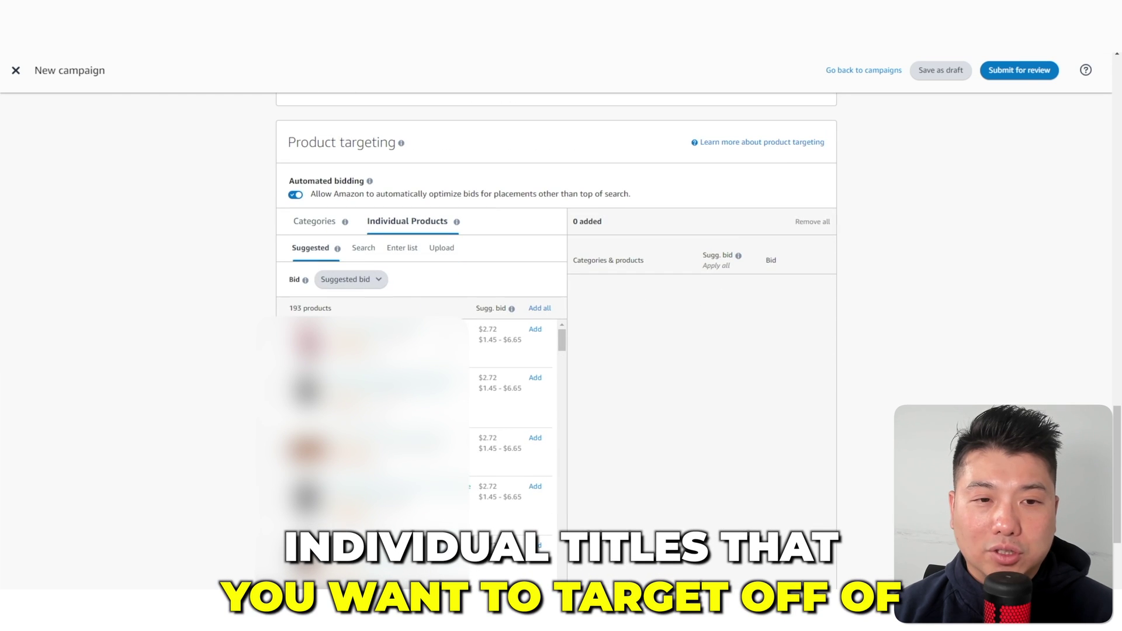
pyautogui.scroll(4, 374, 316)
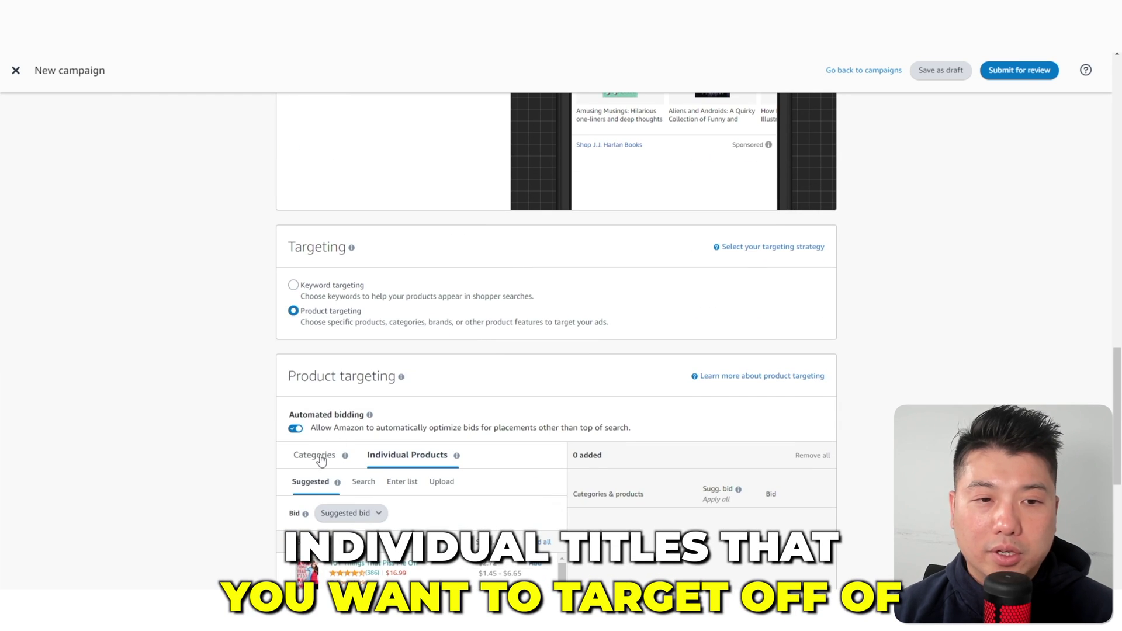
pyautogui.click(321, 455)
pyautogui.click(322, 285)
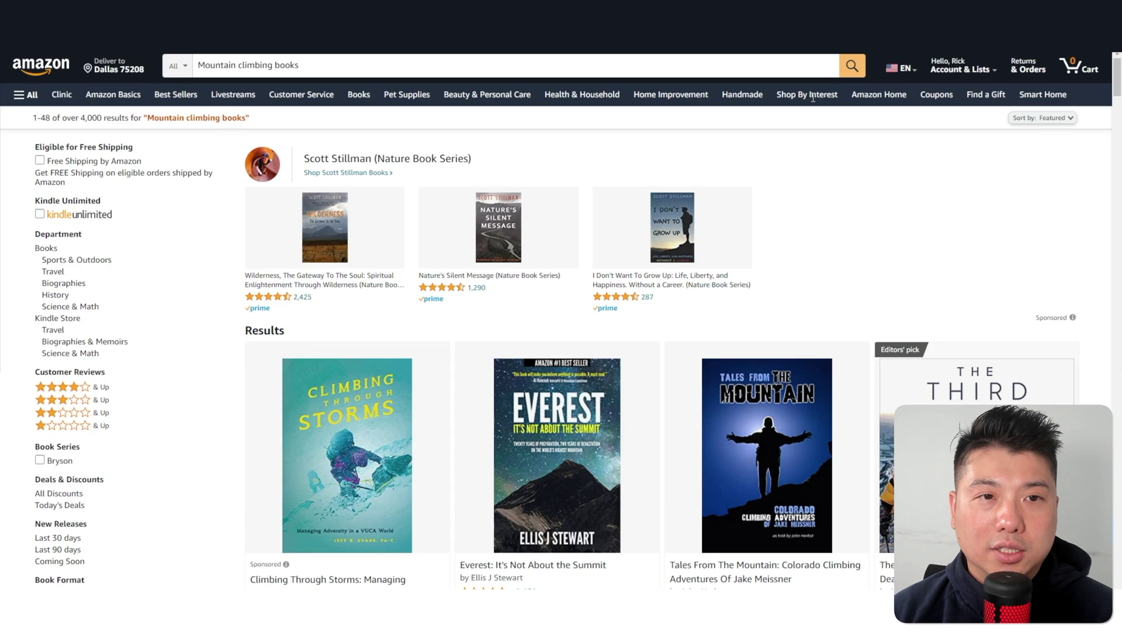
# Switch to the Amazon store, open the book "Everest: It's Not About the Summit" from the search results, and examine its page for ad placements
pyautogui.moveTo(553, 390); pyautogui.dragTo(574, 371)
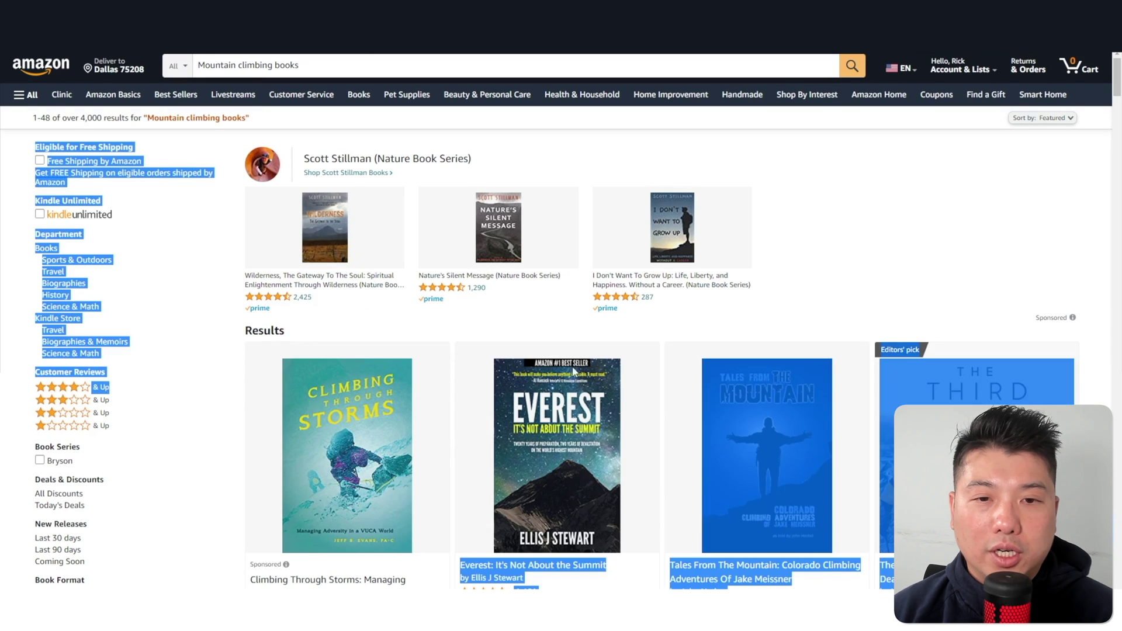
pyautogui.click(624, 339)
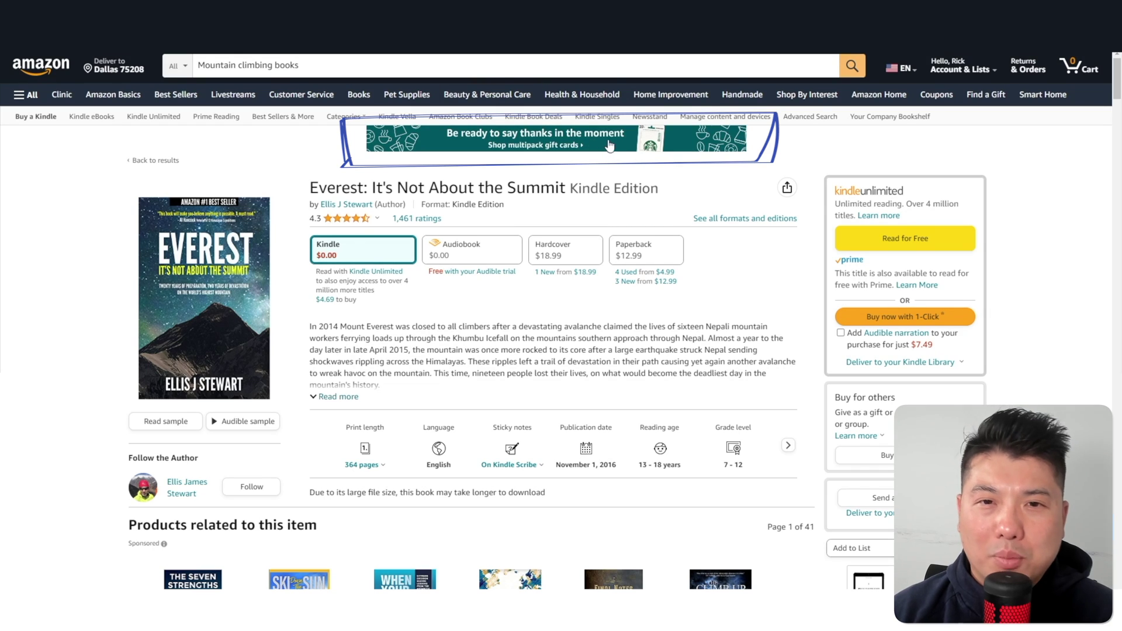
pyautogui.scroll(-10, 717, 151)
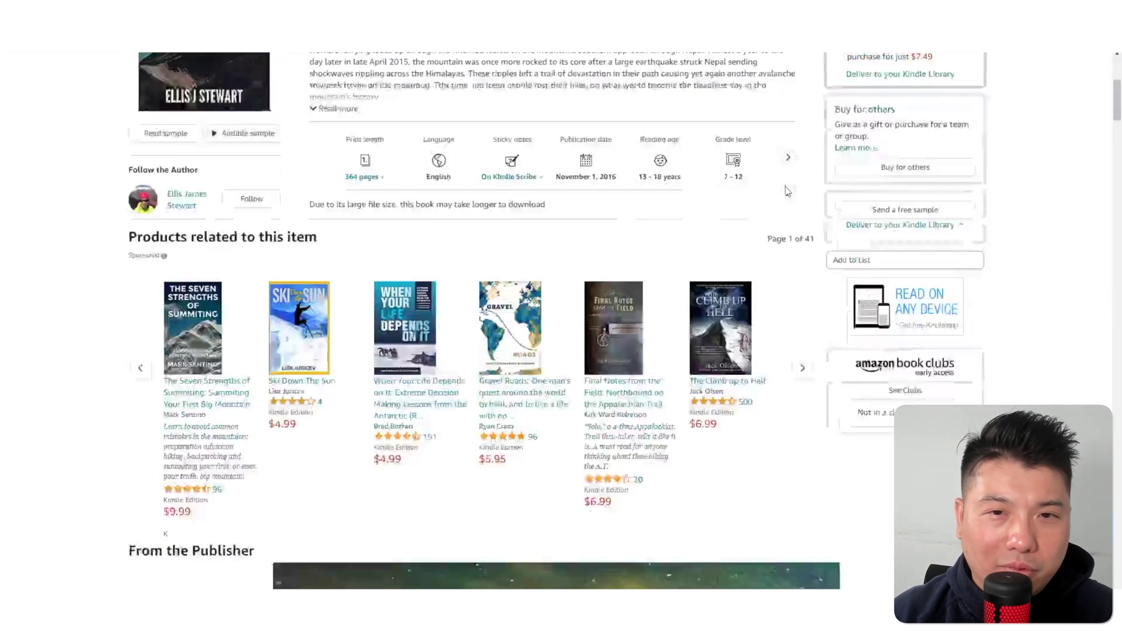
pyautogui.scroll(10, 790, 232)
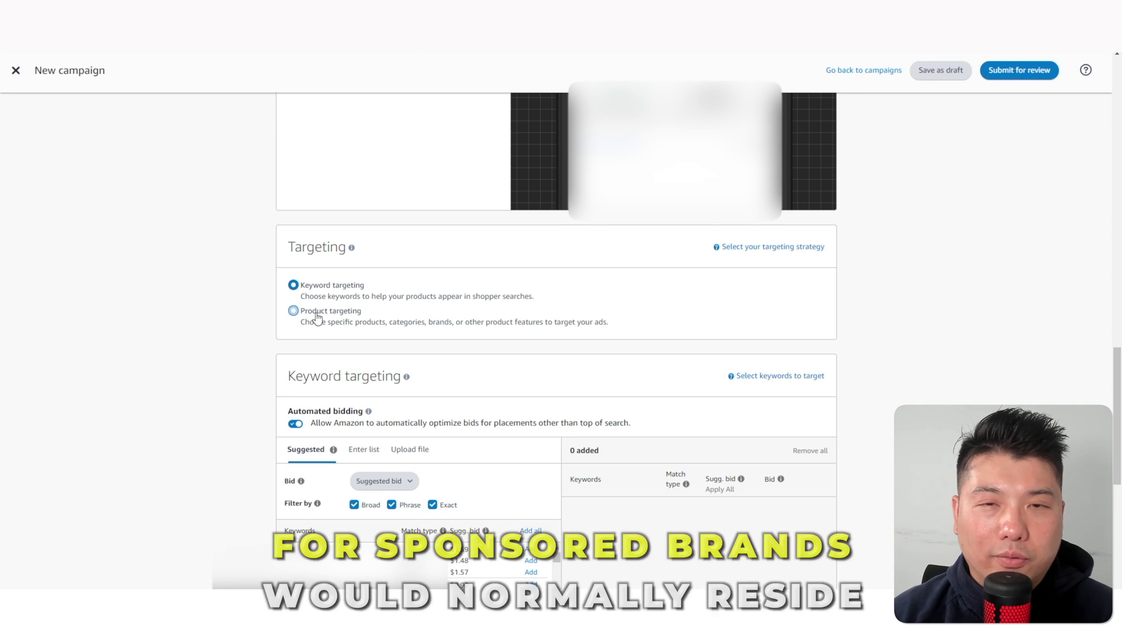
# Try adding three suggested keywords, each in broad, phrase and exact match, at their suggested bids, and remove them all from the targeting list
pyautogui.scroll(10, 212, 290)
pyautogui.scroll(-5, 266, 251)
pyautogui.scroll(-5, 265, 252)
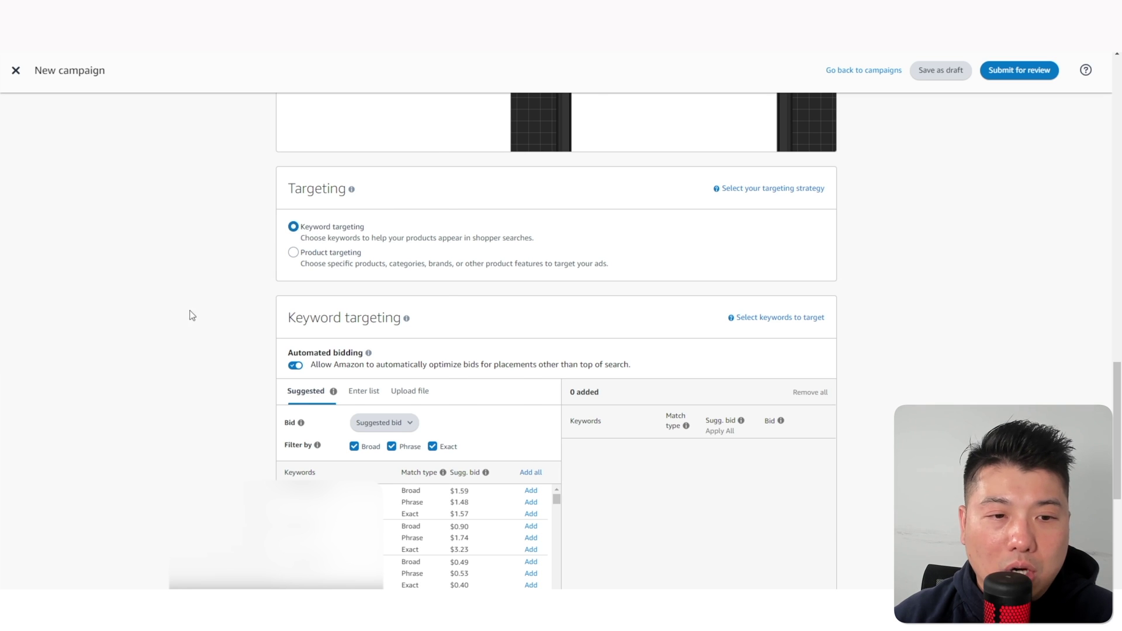
pyautogui.scroll(-5, 192, 316)
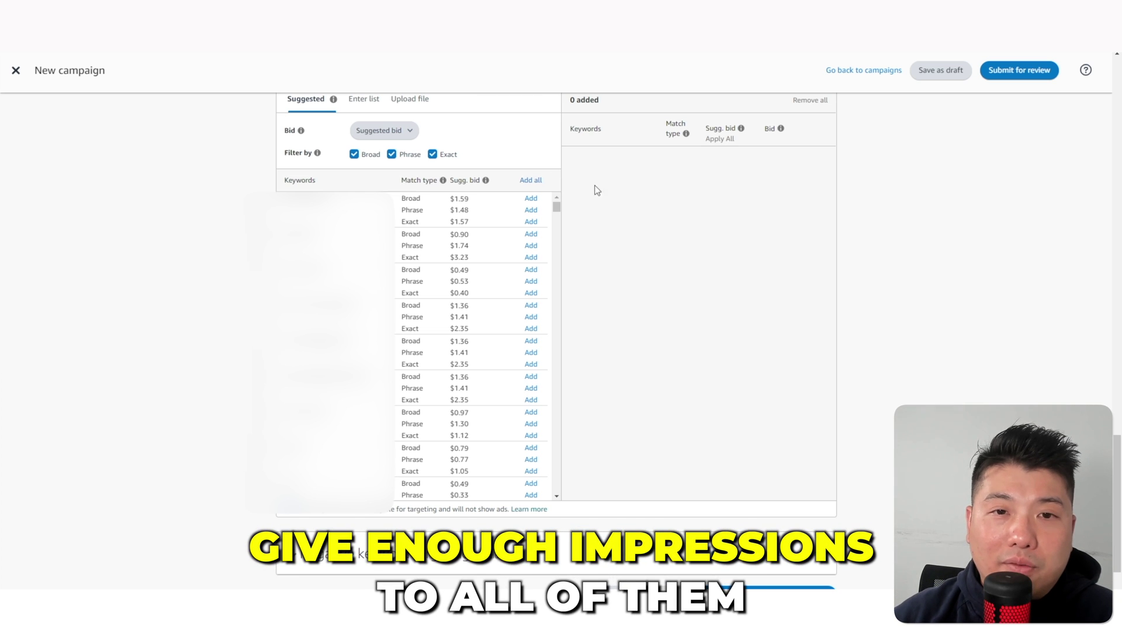
pyautogui.click(531, 233)
pyautogui.click(530, 246)
pyautogui.click(530, 257)
pyautogui.scroll(-3, 532, 280)
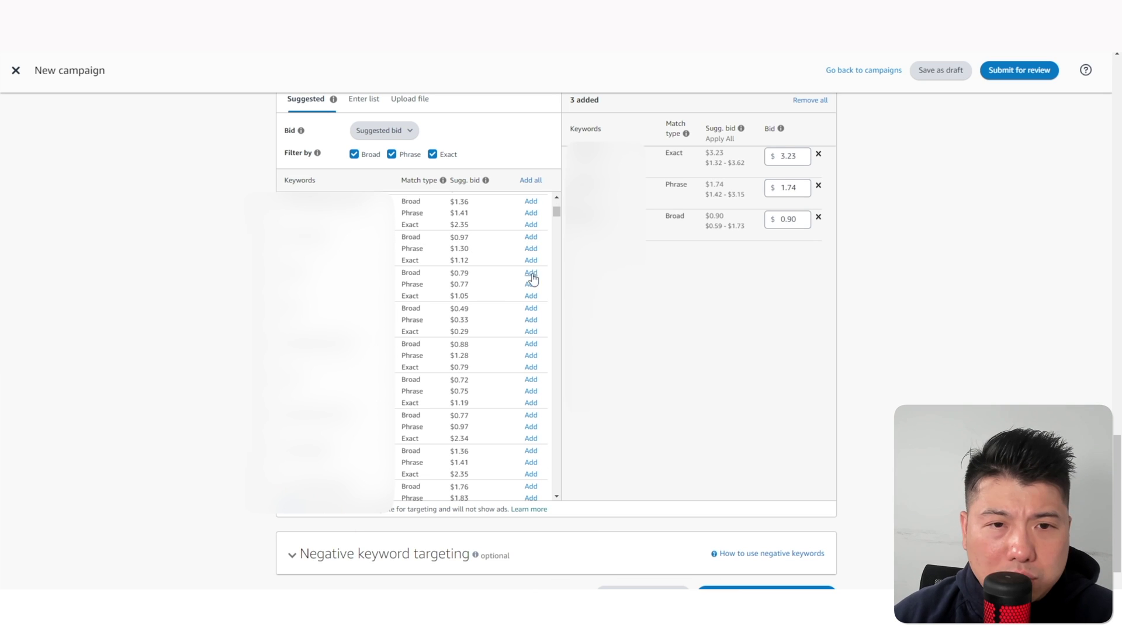
pyautogui.click(531, 237)
pyautogui.click(530, 248)
pyautogui.click(531, 260)
pyautogui.click(531, 415)
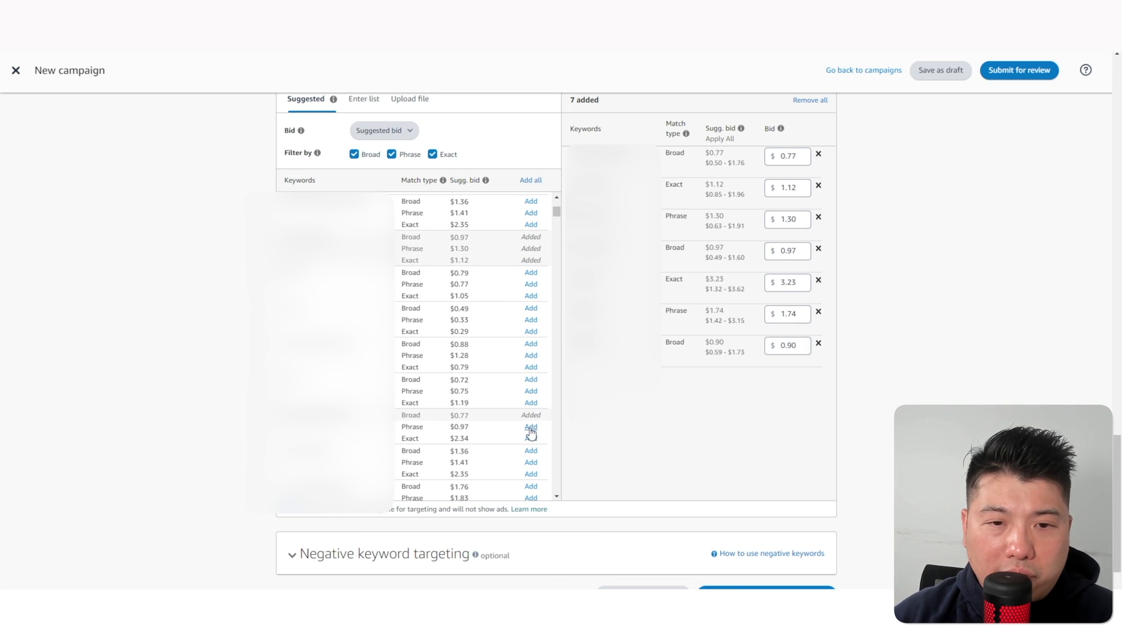
pyautogui.click(530, 428)
pyautogui.click(530, 439)
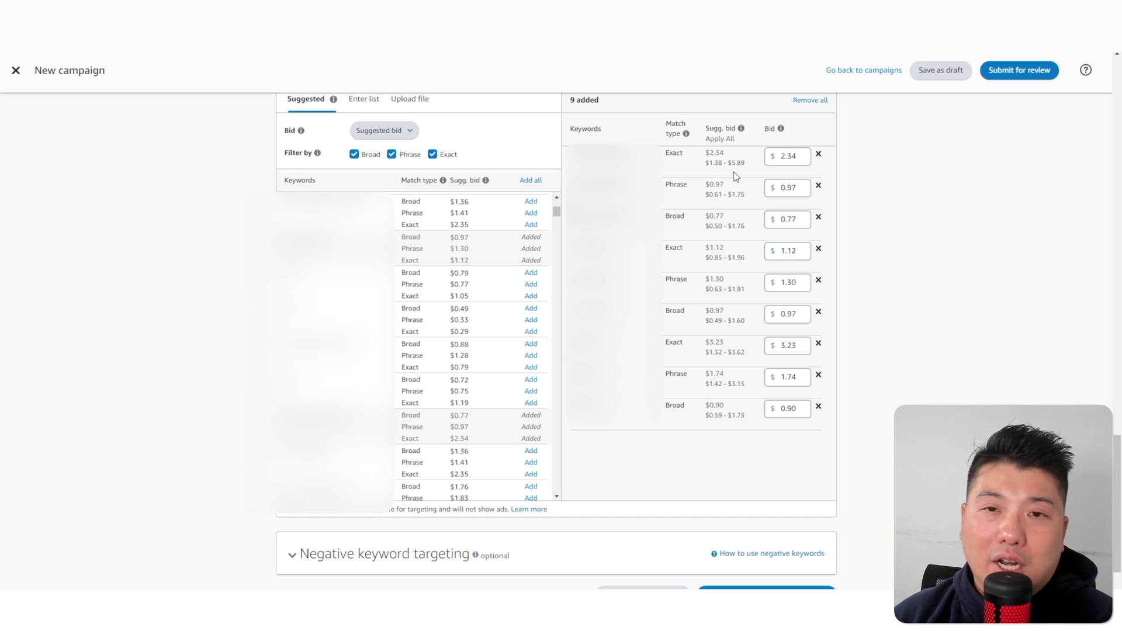
pyautogui.click(801, 103)
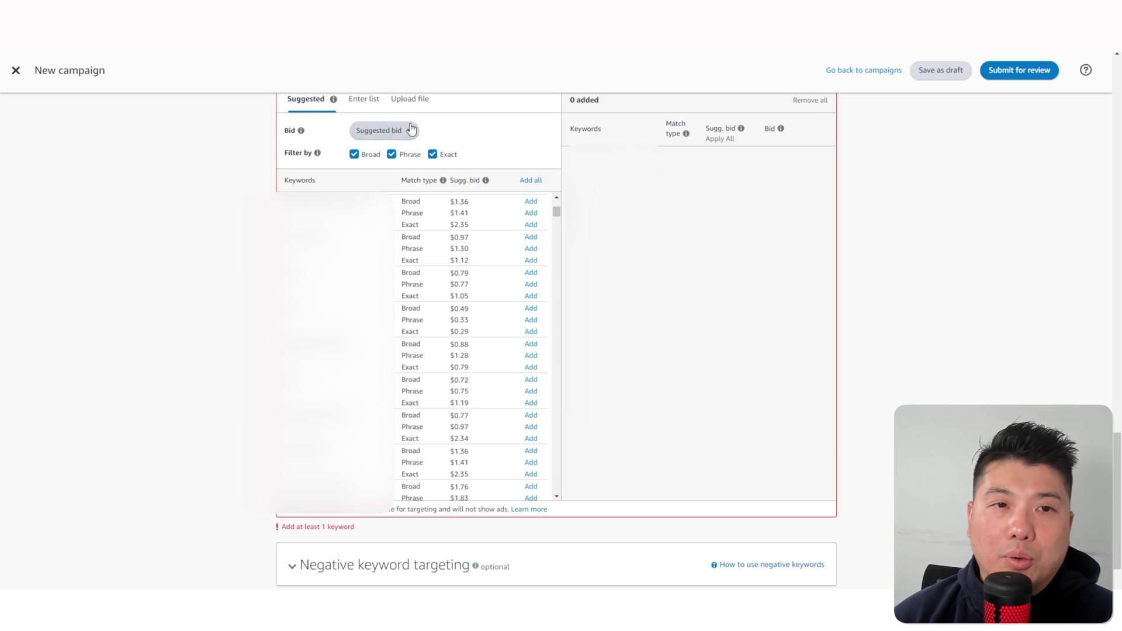
# Add four suggested keywords in broad match only, with a custom bid of $0.20
pyautogui.click(391, 154)
pyautogui.click(432, 155)
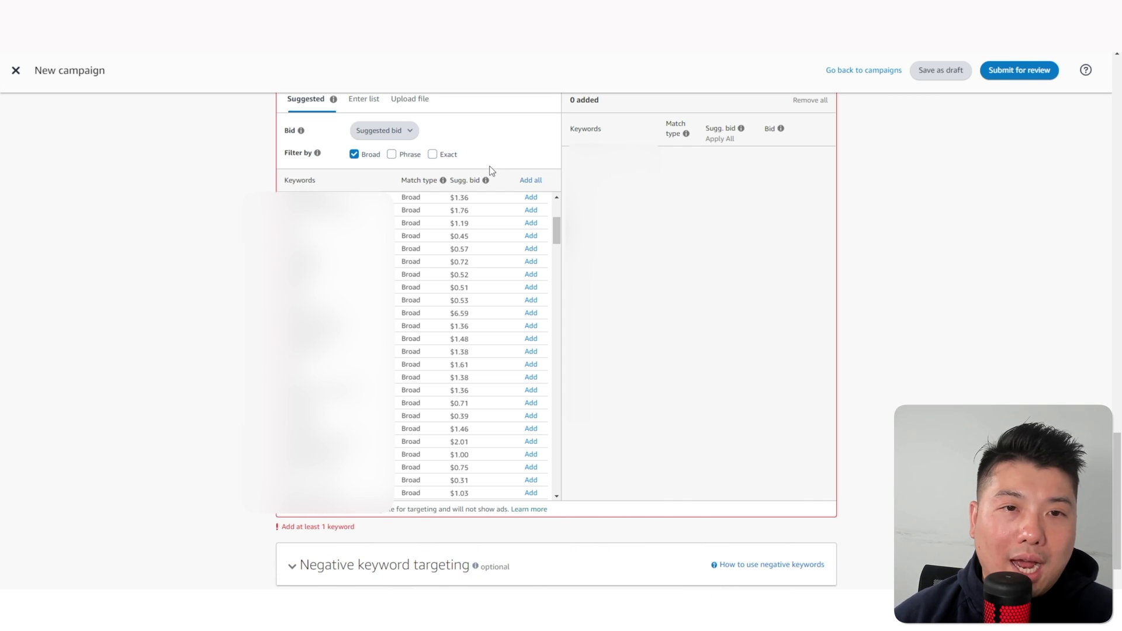
pyautogui.click(386, 132)
pyautogui.click(375, 170)
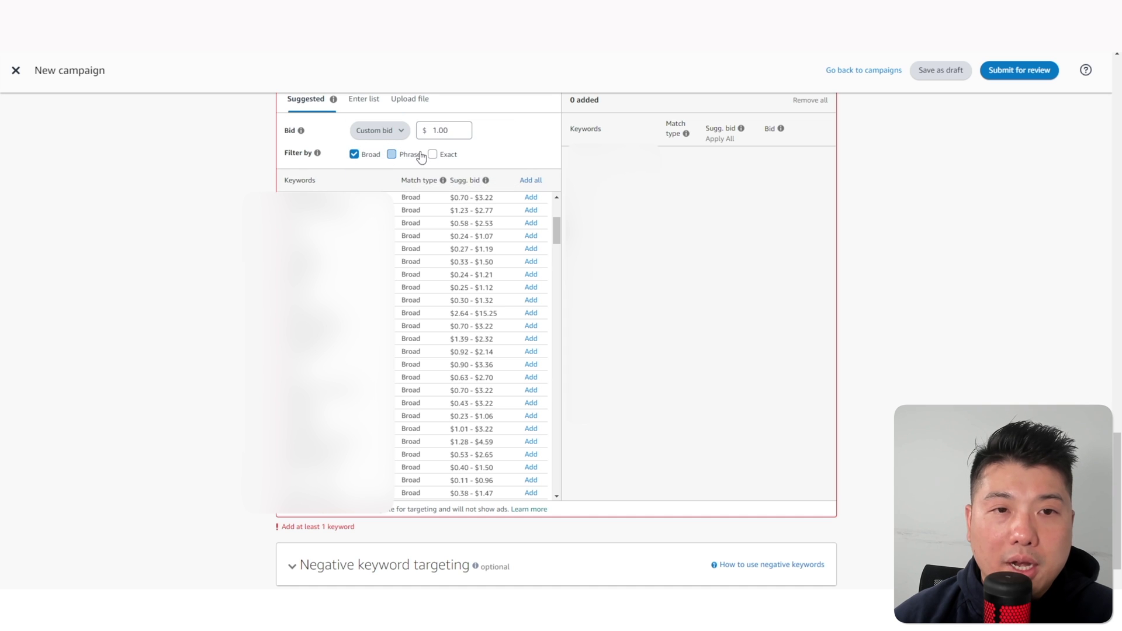
pyautogui.press('Tab')
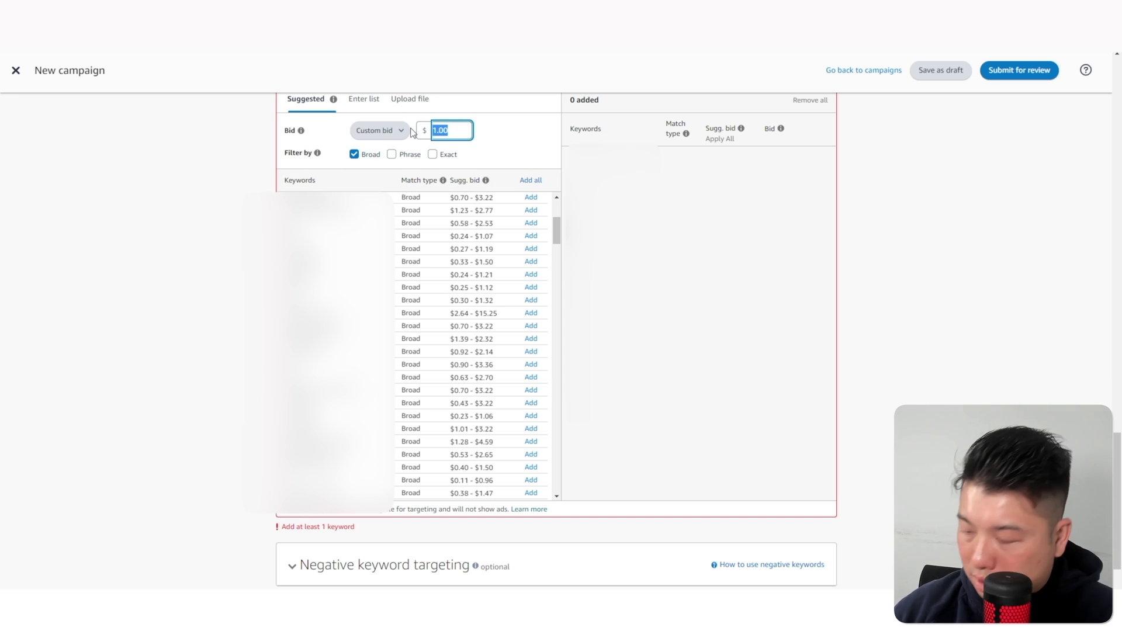
pyautogui.press('BackSpace')
pyautogui.write('.20')
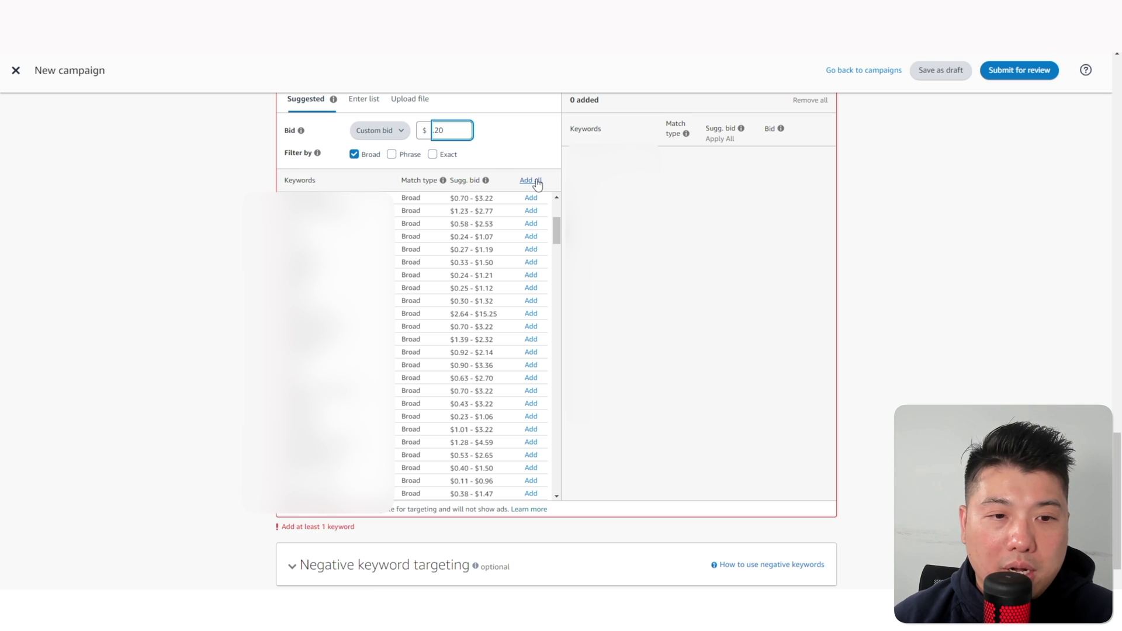
pyautogui.click(531, 261)
pyautogui.click(531, 275)
pyautogui.click(531, 339)
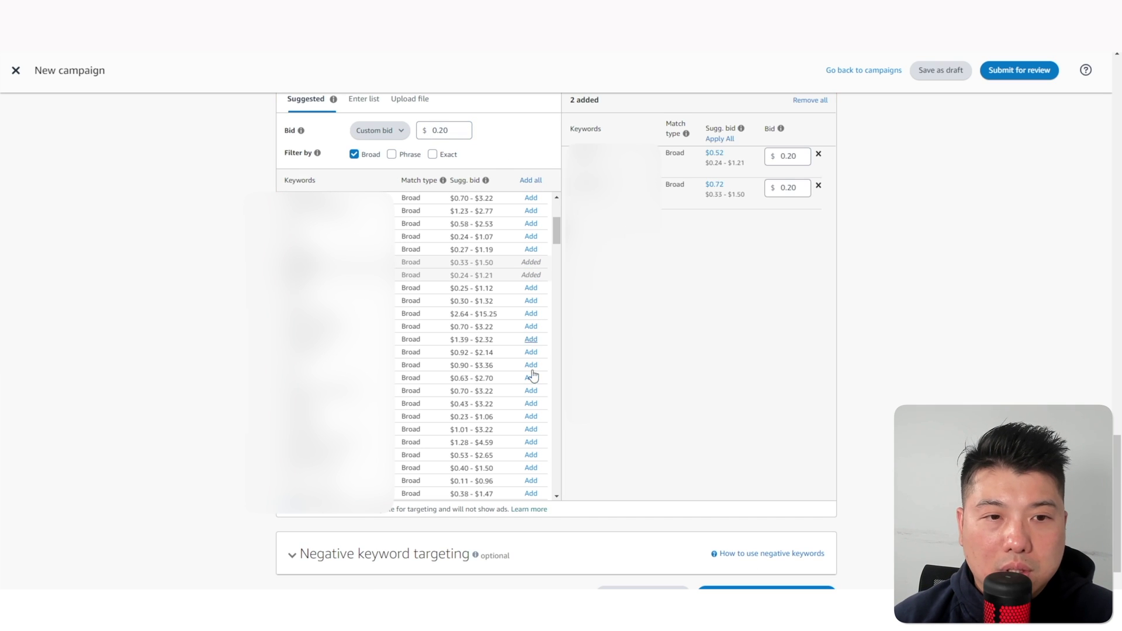
pyautogui.click(531, 430)
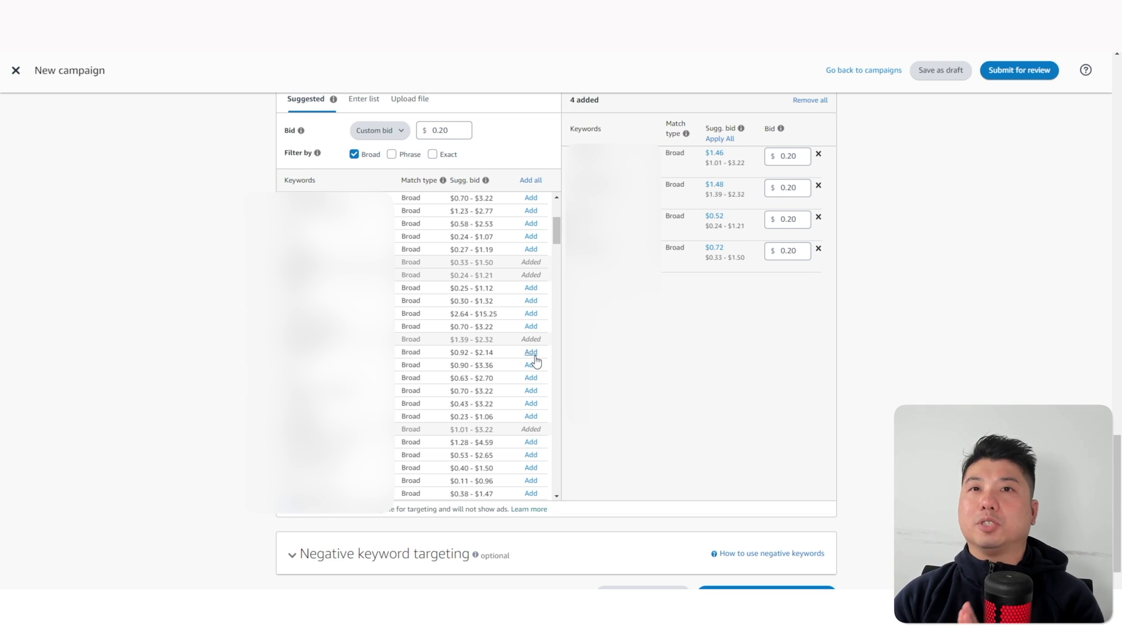
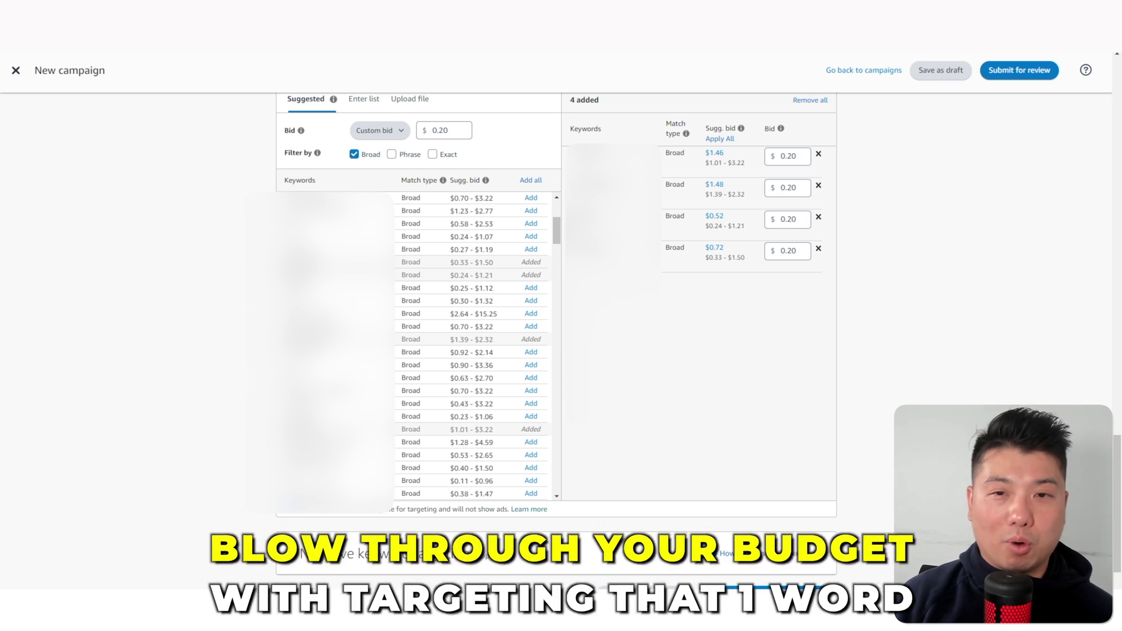
# Add three suggested keywords in phrase match only, with a custom bid of $0.25
pyautogui.click(391, 154)
pyautogui.click(354, 154)
pyautogui.click(453, 131)
pyautogui.press('BackSpace')
pyautogui.write('5')
pyautogui.press('Tab')
pyautogui.click(531, 252)
pyautogui.click(530, 264)
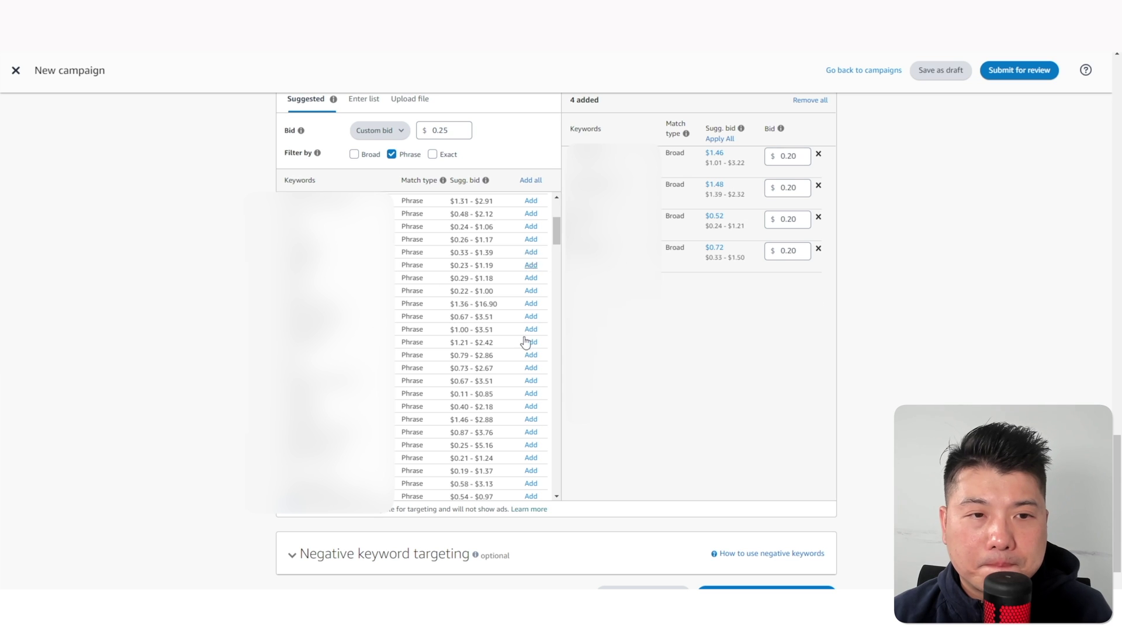
pyautogui.click(530, 419)
# Add three suggested keywords in exact match only, with a custom bid of $0.35
pyautogui.click(391, 154)
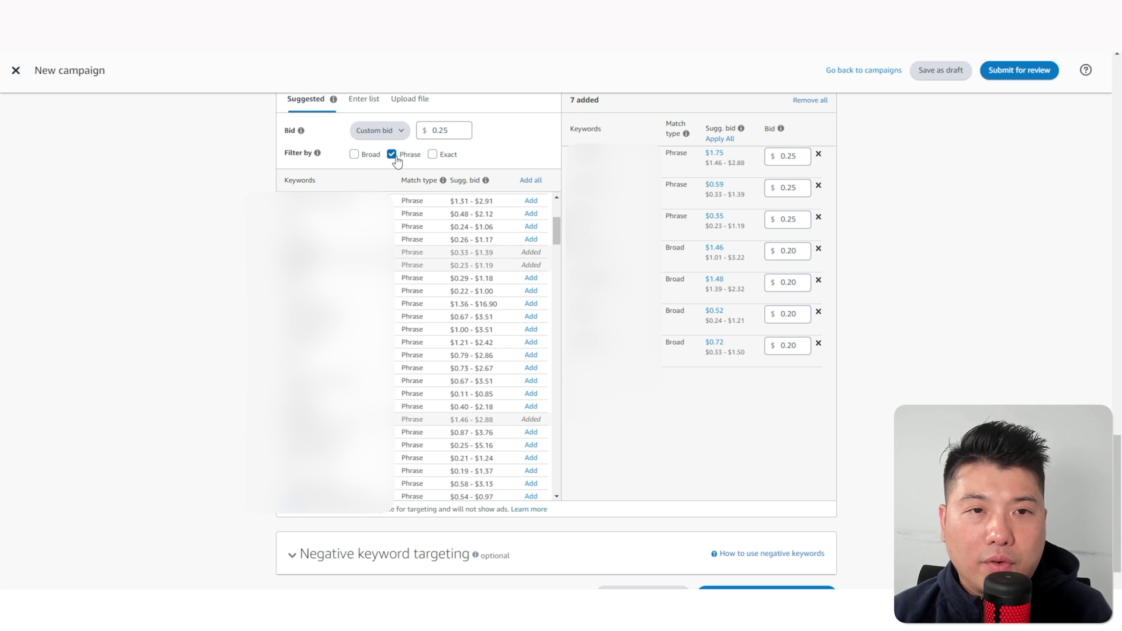
pyautogui.click(432, 155)
pyautogui.click(450, 134)
pyautogui.moveTo(451, 131); pyautogui.dragTo(440, 131)
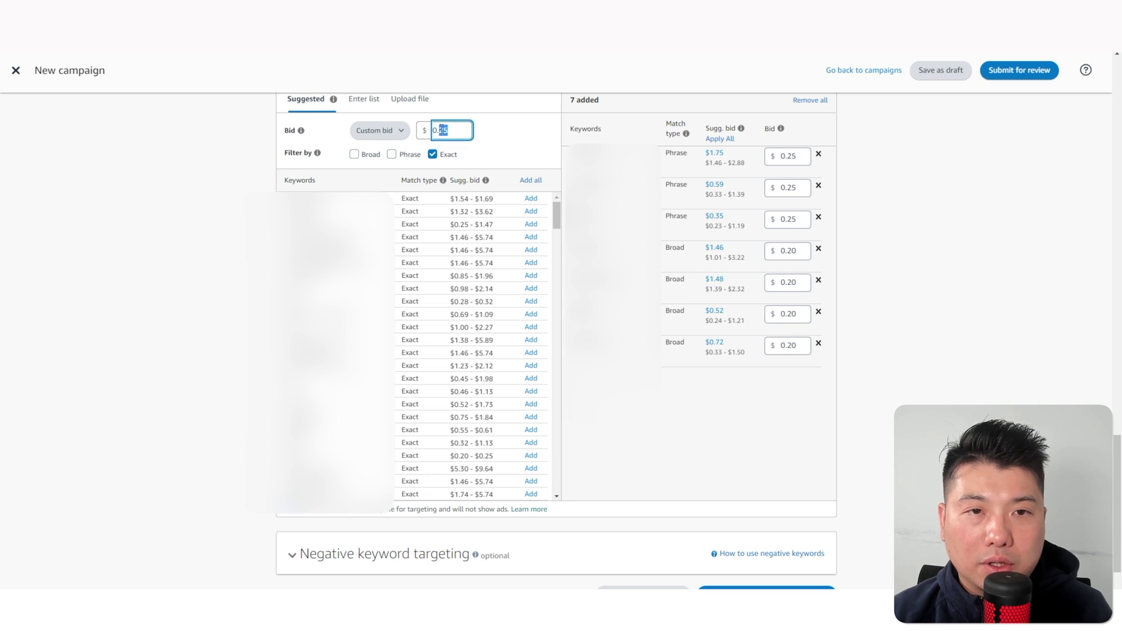
pyautogui.write('35')
pyautogui.click(530, 275)
pyautogui.click(530, 416)
# Expand the negative keyword targeting section and enter "keto" with the negative phrase match type
pyautogui.scroll(-1, 530, 426)
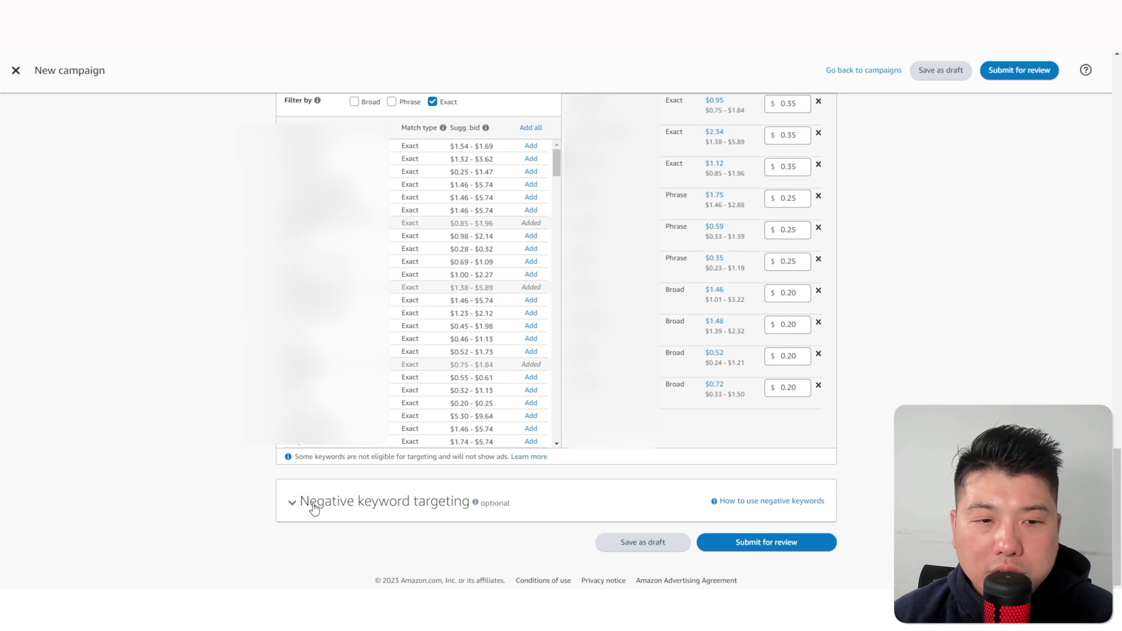
pyautogui.click(295, 505)
pyautogui.scroll(-5, 692, 425)
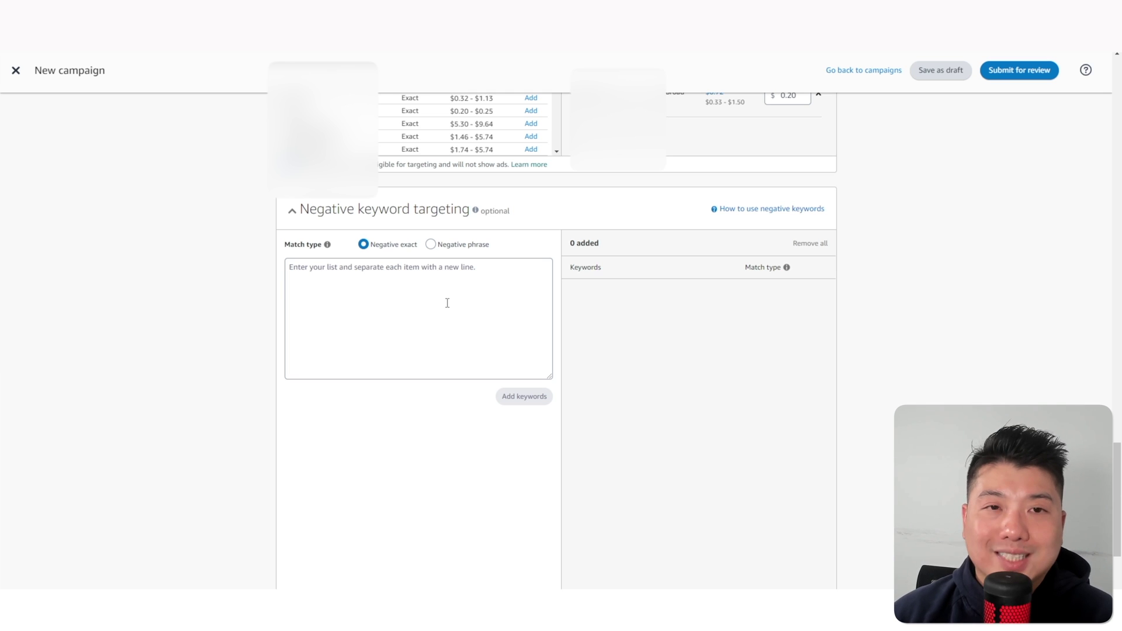
pyautogui.scroll(3, 986, 286)
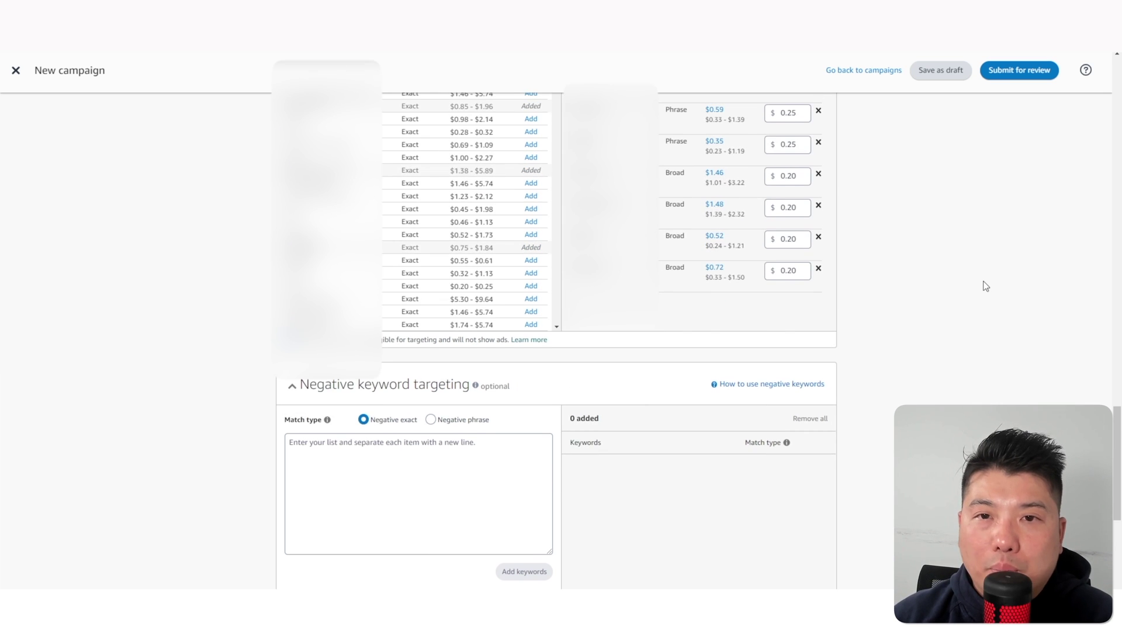
pyautogui.scroll(-3, 981, 285)
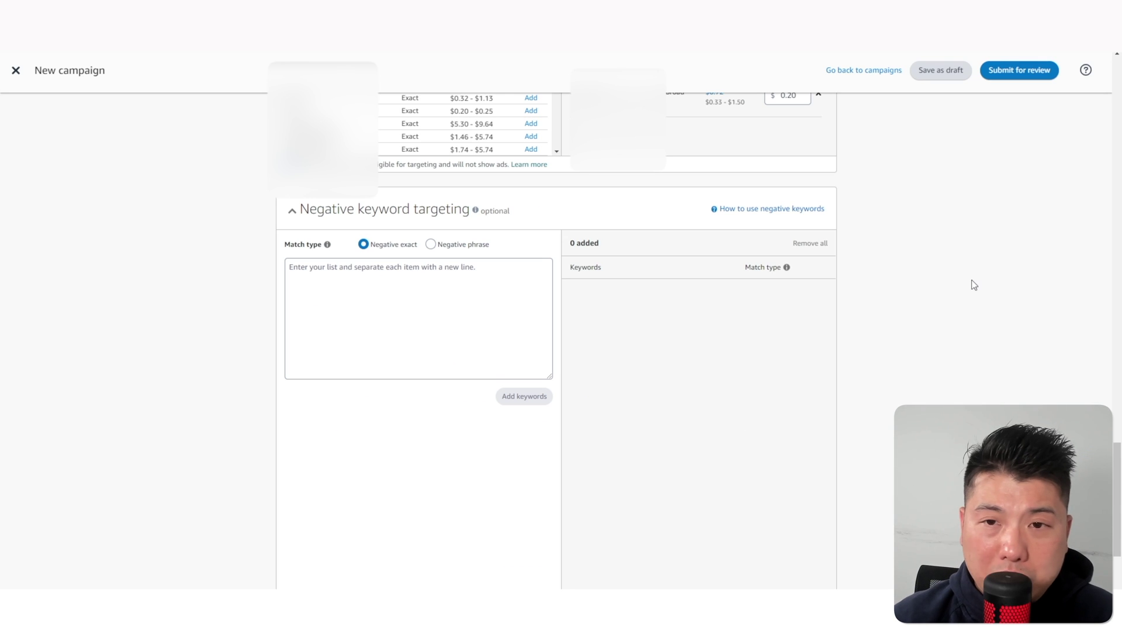
pyautogui.click(430, 244)
pyautogui.click(471, 284)
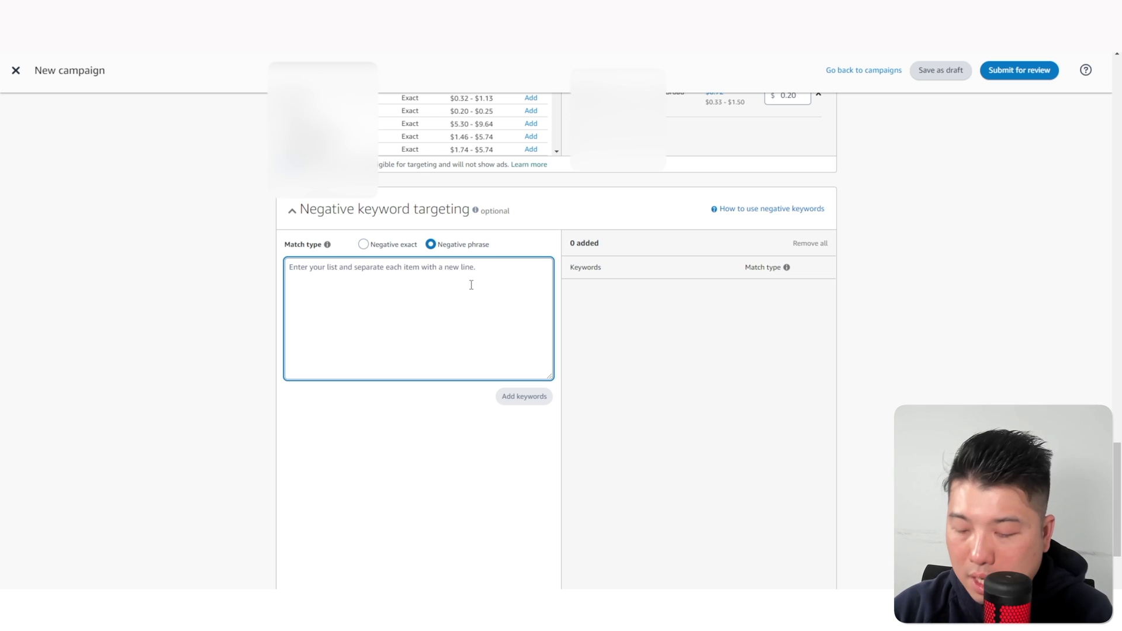
pyautogui.write('keto')
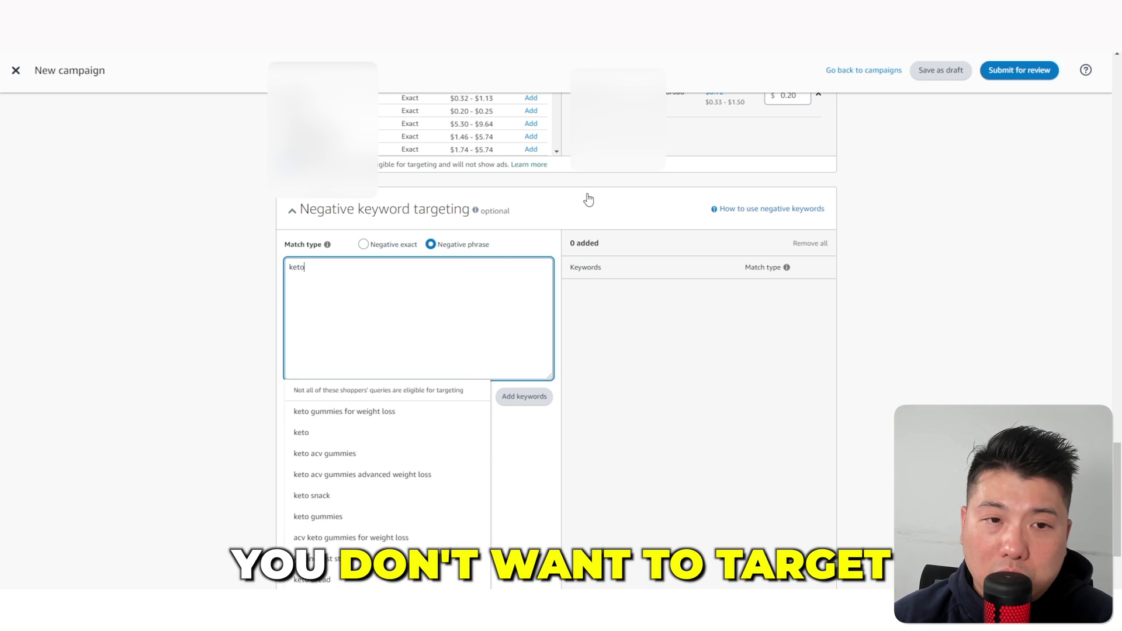
# Change the negative match type to negative exact and extend the keyword entry to "keto book"
pyautogui.click(363, 244)
pyautogui.click(351, 274)
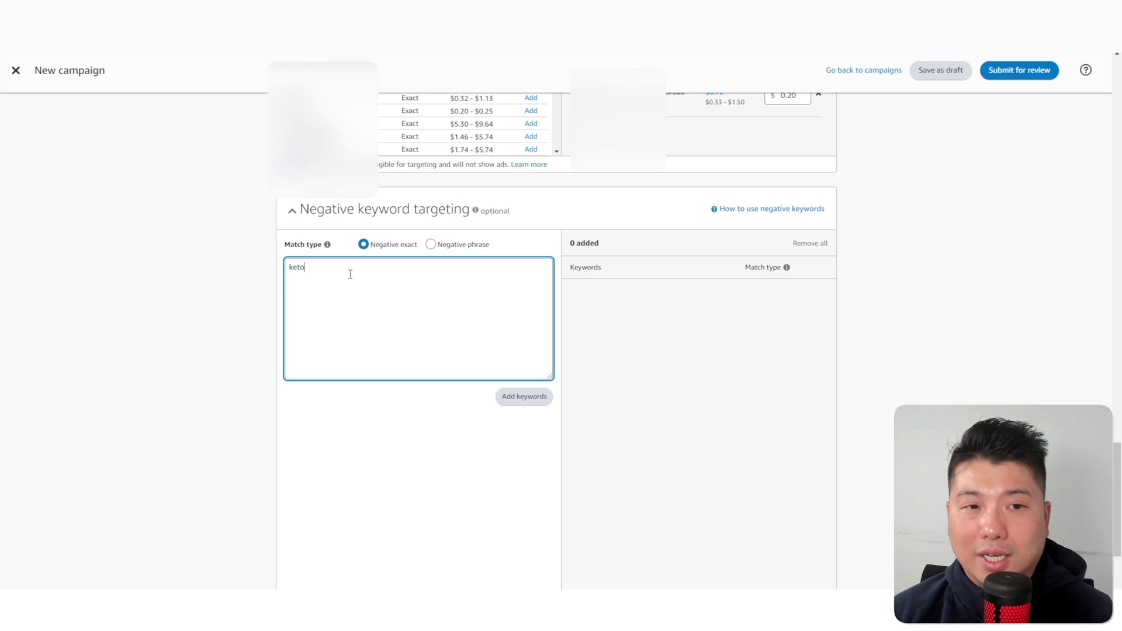
pyautogui.write('book')
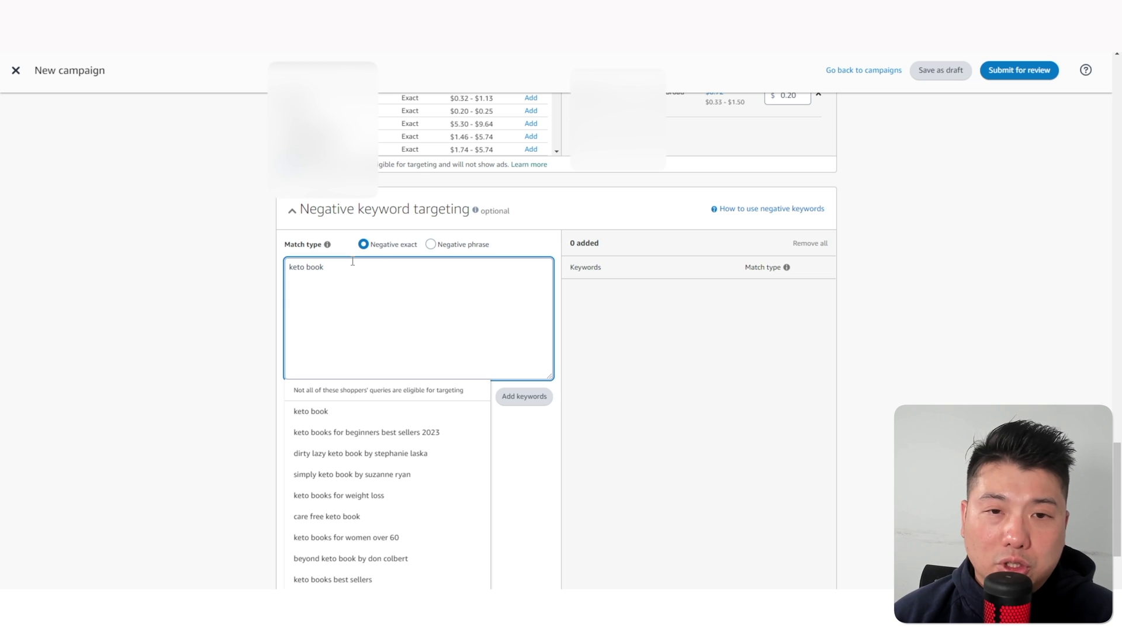
pyautogui.click(970, 186)
# Review the added keywords with their bids and the negative keyword entry, and submit the campaign for review
pyautogui.scroll(5, 811, 252)
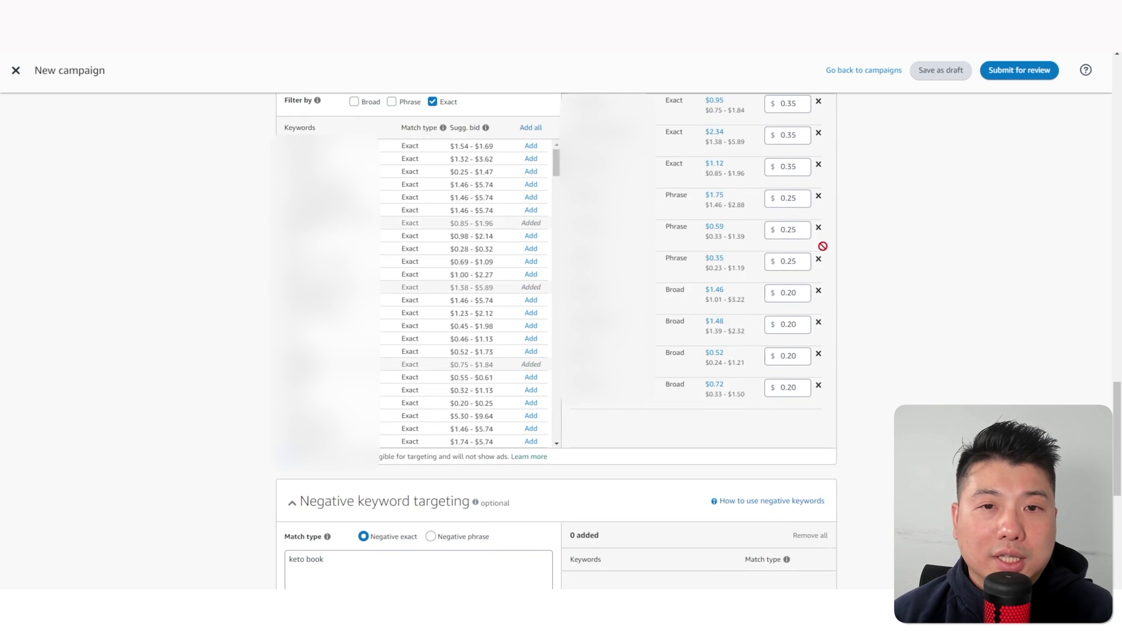
pyautogui.scroll(2, 823, 246)
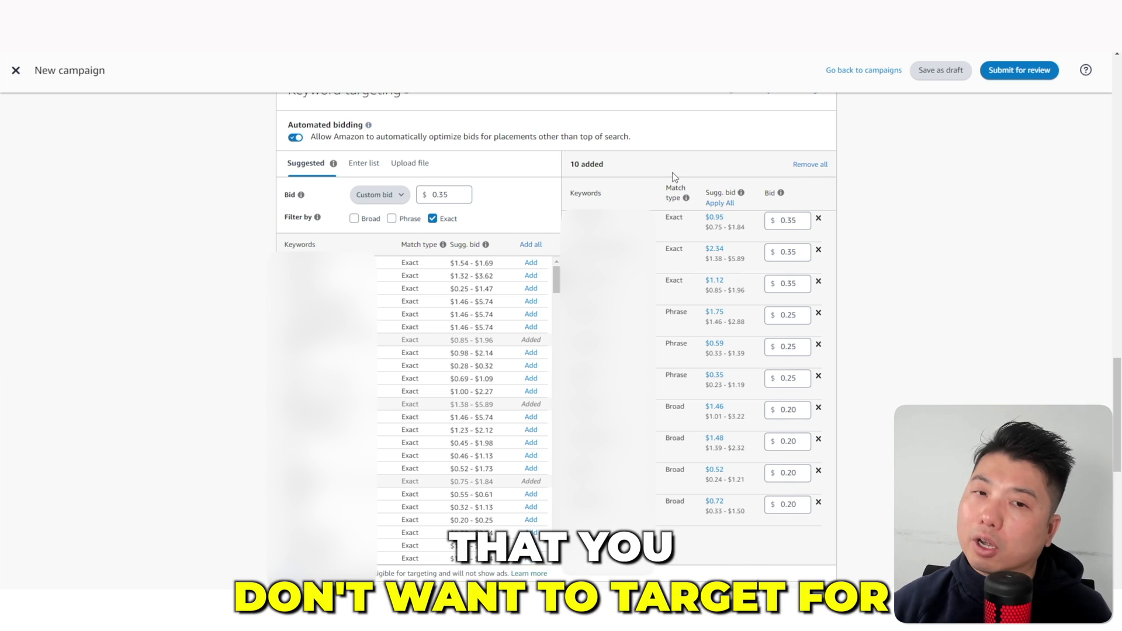
pyautogui.scroll(-6, 741, 193)
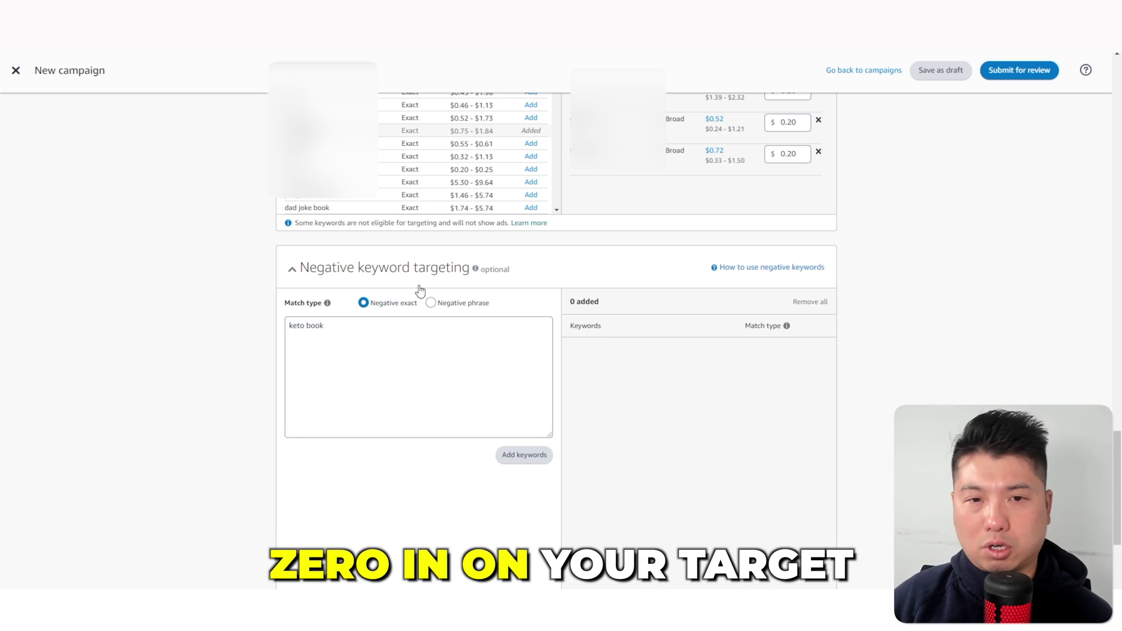
pyautogui.scroll(-3, 876, 146)
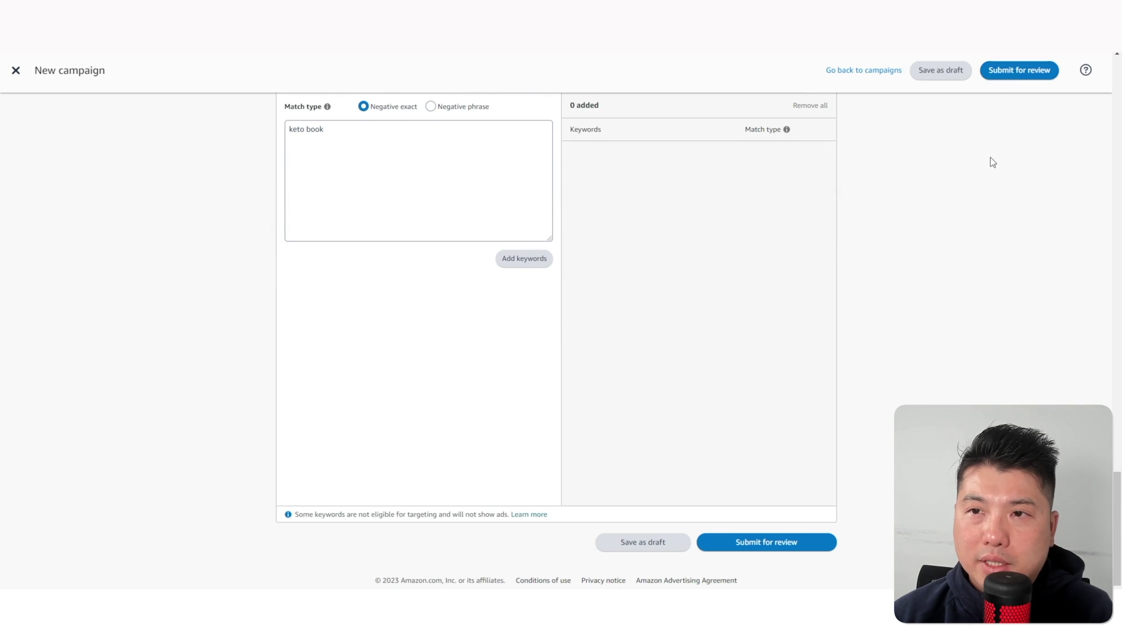
pyautogui.scroll(8, 998, 170)
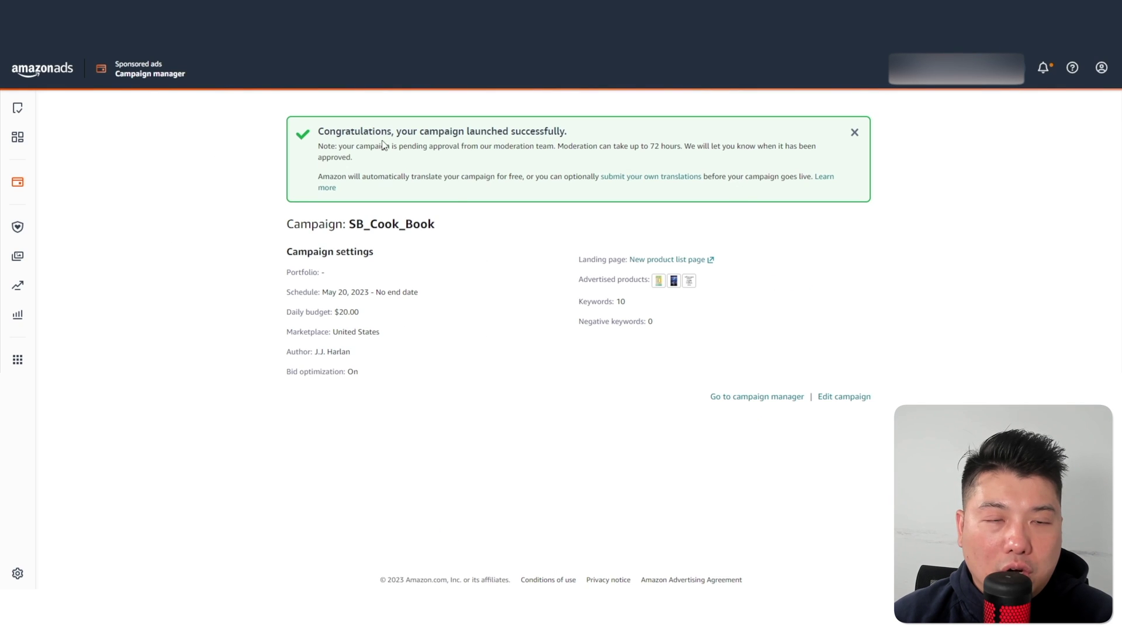
# Read the moderation note on the campaign confirmation page and go to the campaign manager
pyautogui.moveTo(471, 146); pyautogui.dragTo(725, 147)
pyautogui.click(799, 144)
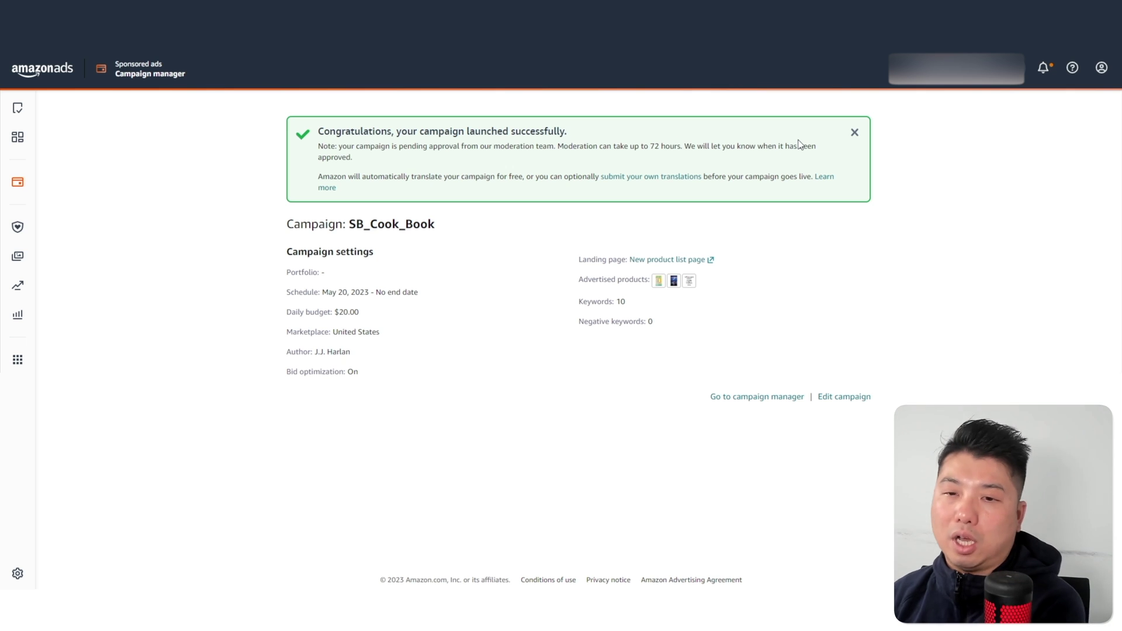
pyautogui.click(757, 396)
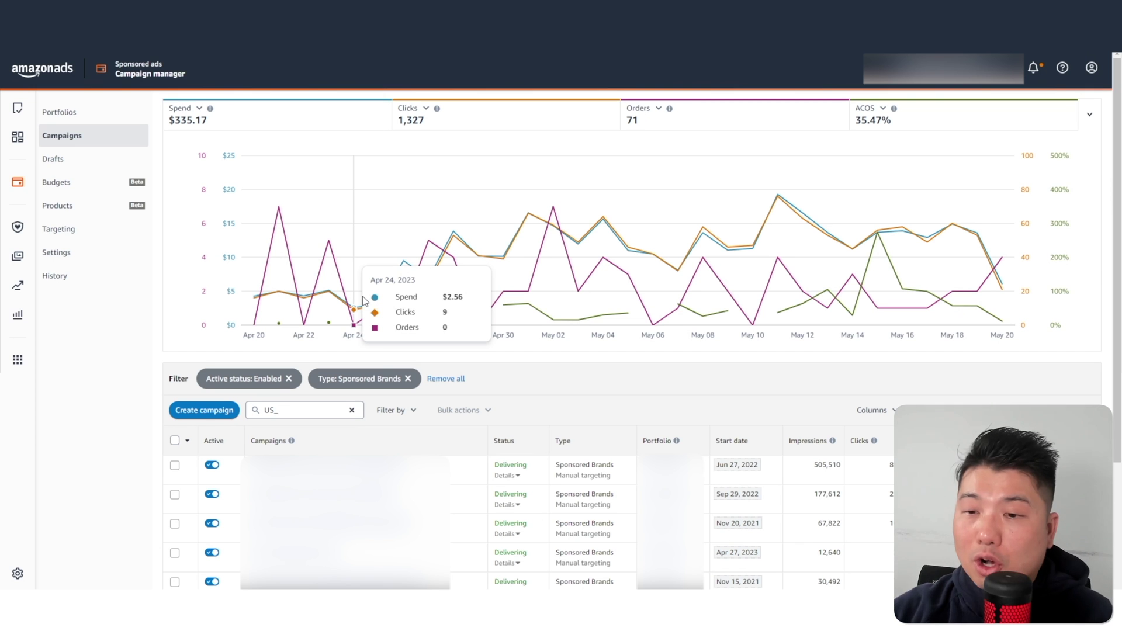
# Open the first Sponsored Brands campaign in the list and examine its keywords' bids, clicks, spend, orders and ACOS
pyautogui.scroll(-2, 363, 301)
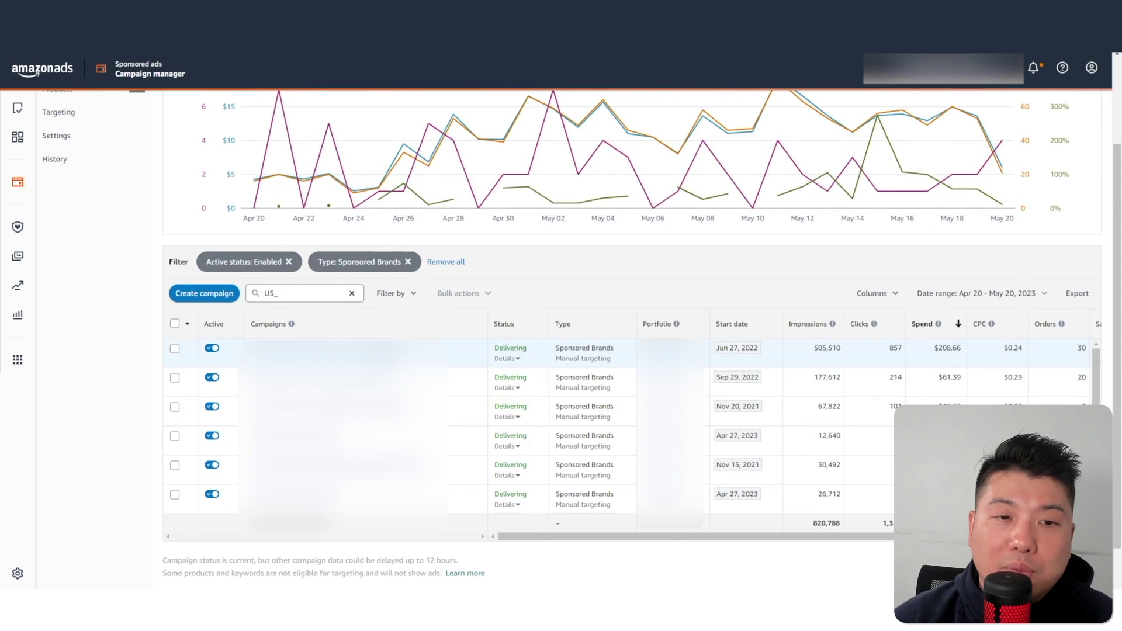
pyautogui.click(327, 349)
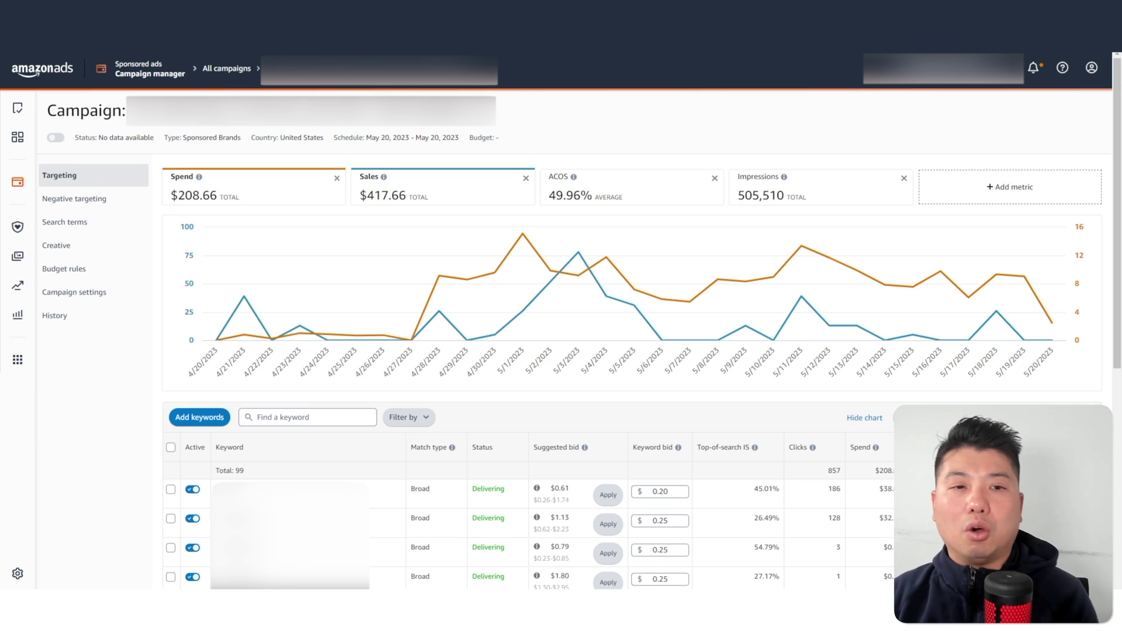
pyautogui.scroll(-2, 583, 126)
pyautogui.scroll(-3, 583, 126)
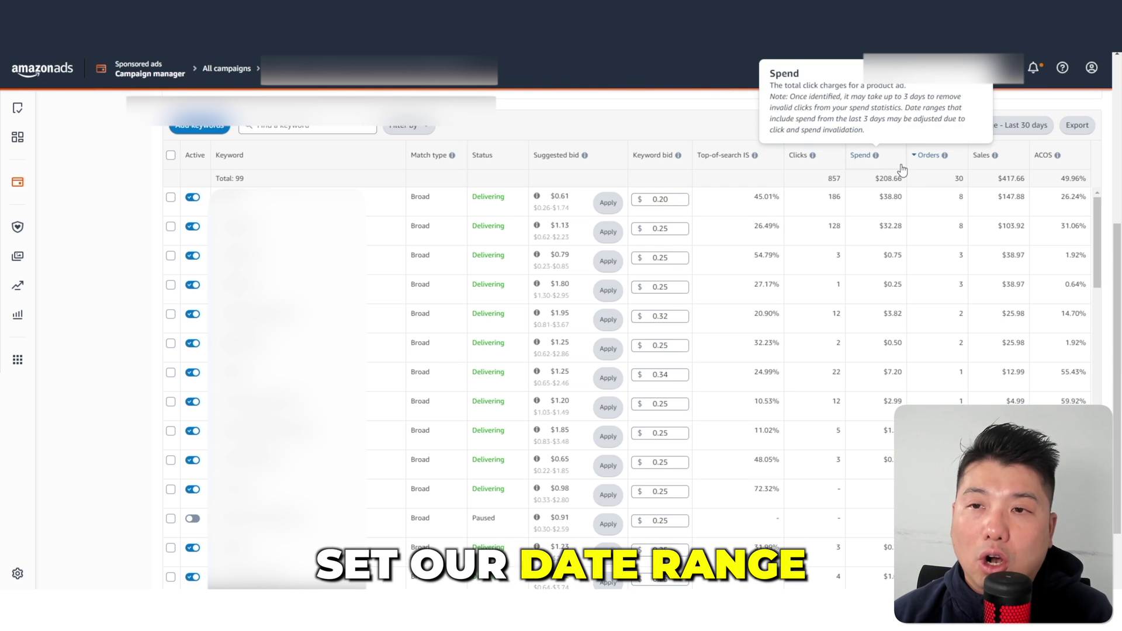
pyautogui.scroll(3, 1031, 117)
pyautogui.scroll(2, 1019, 225)
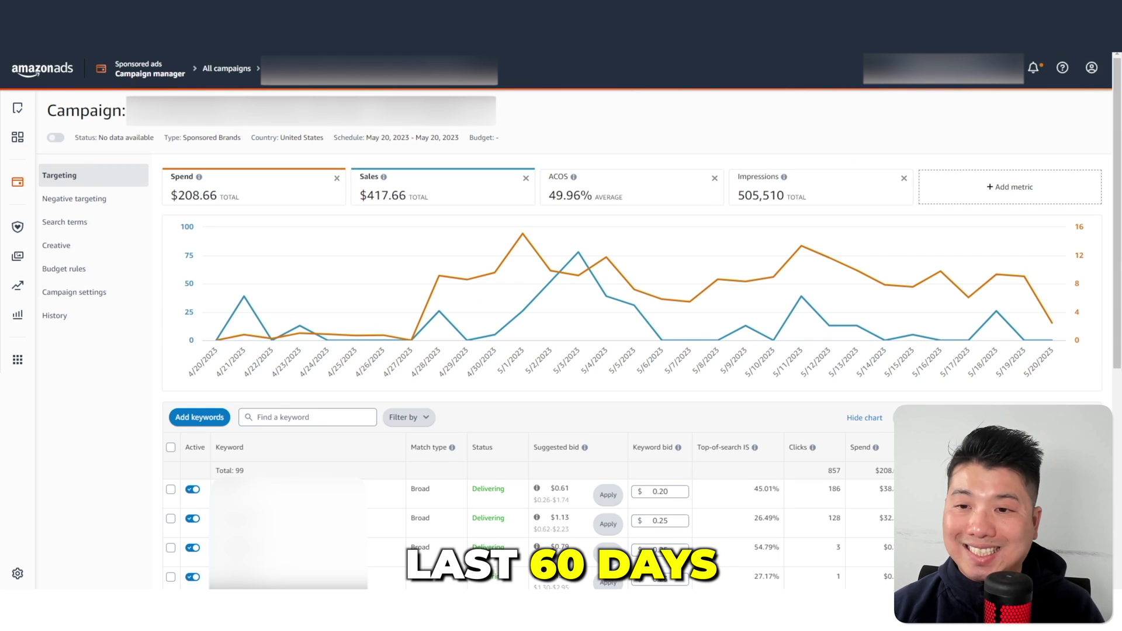
# Set the keyword report's date range to Mar 20, 2023 - May 20, 2023
pyautogui.click(988, 417)
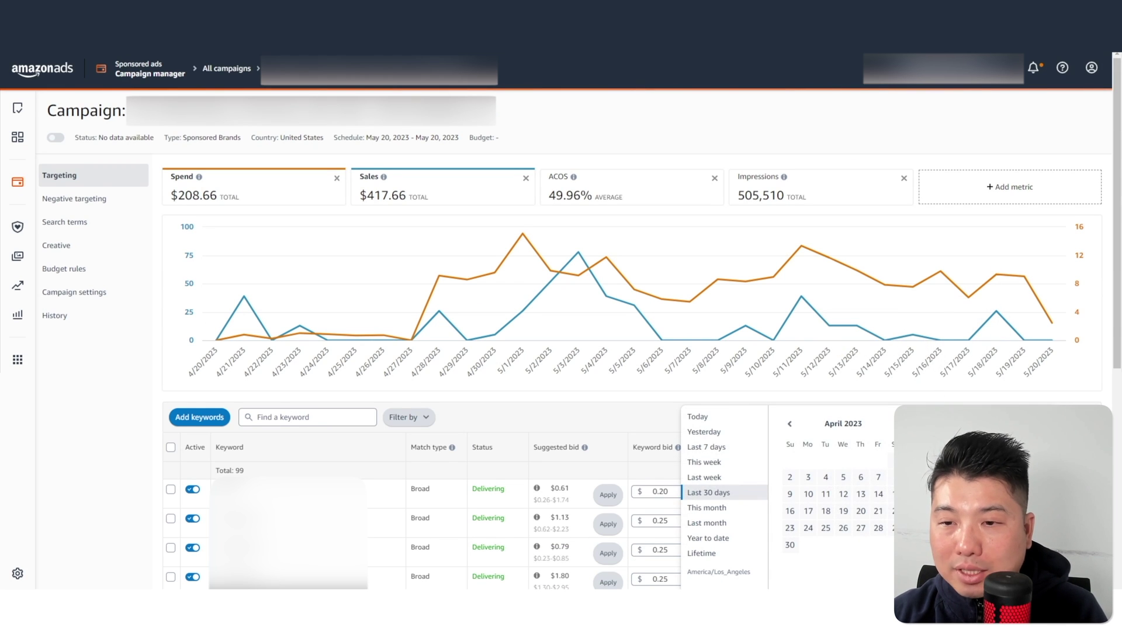
pyautogui.click(788, 425)
pyautogui.click(809, 512)
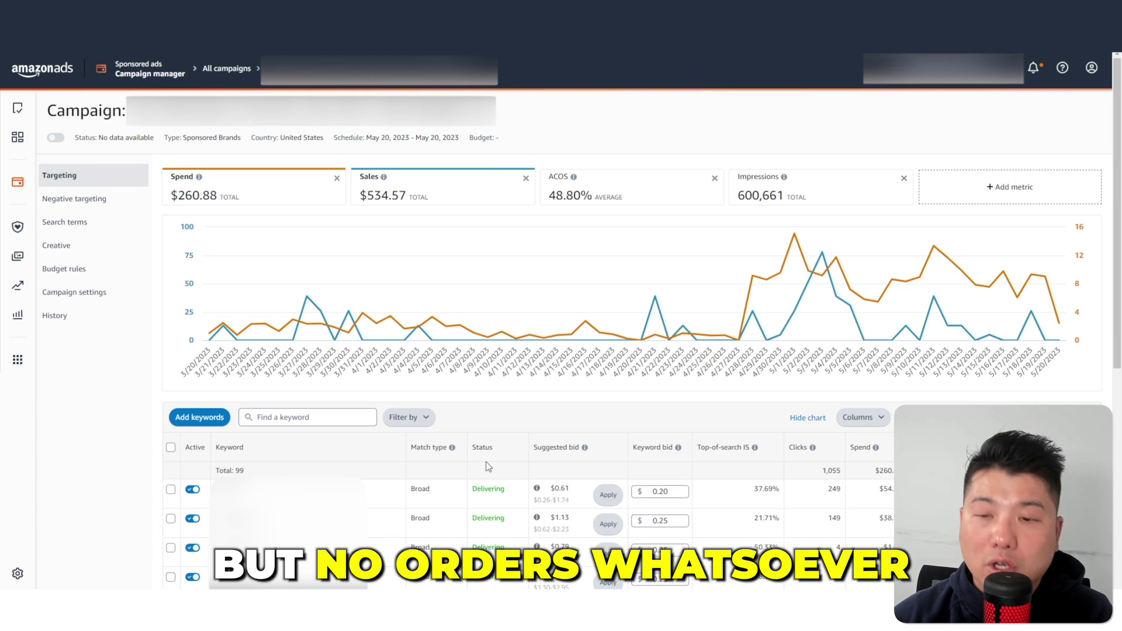
# Filter the campaign's keywords to those with clicks greater than 7
pyautogui.click(870, 421)
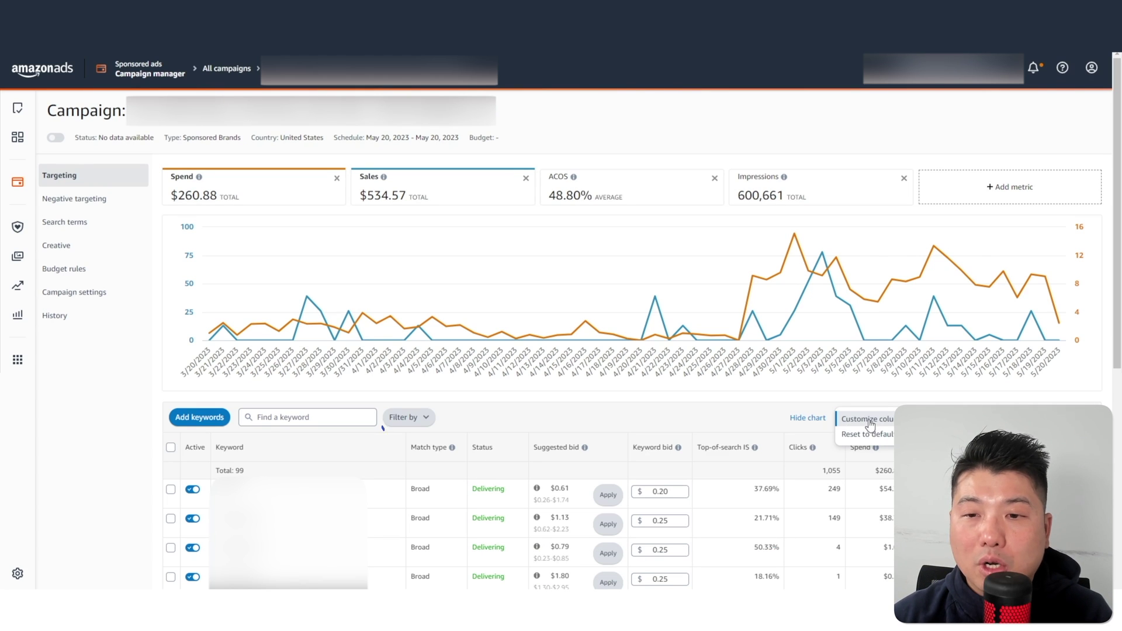
pyautogui.click(409, 417)
pyautogui.click(409, 447)
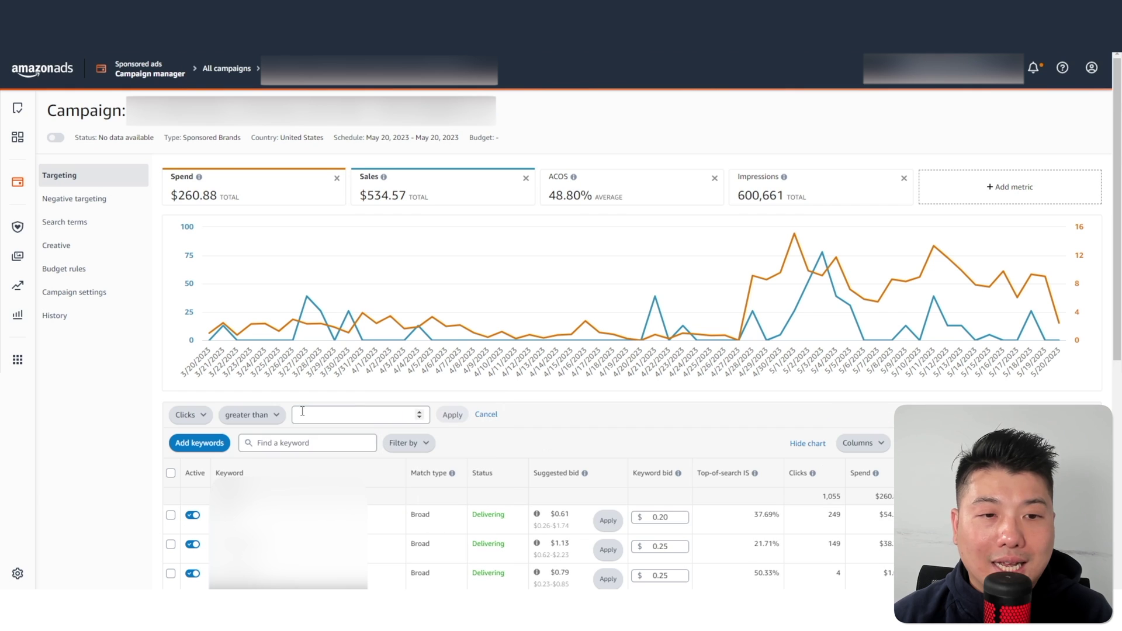
pyautogui.click(301, 414)
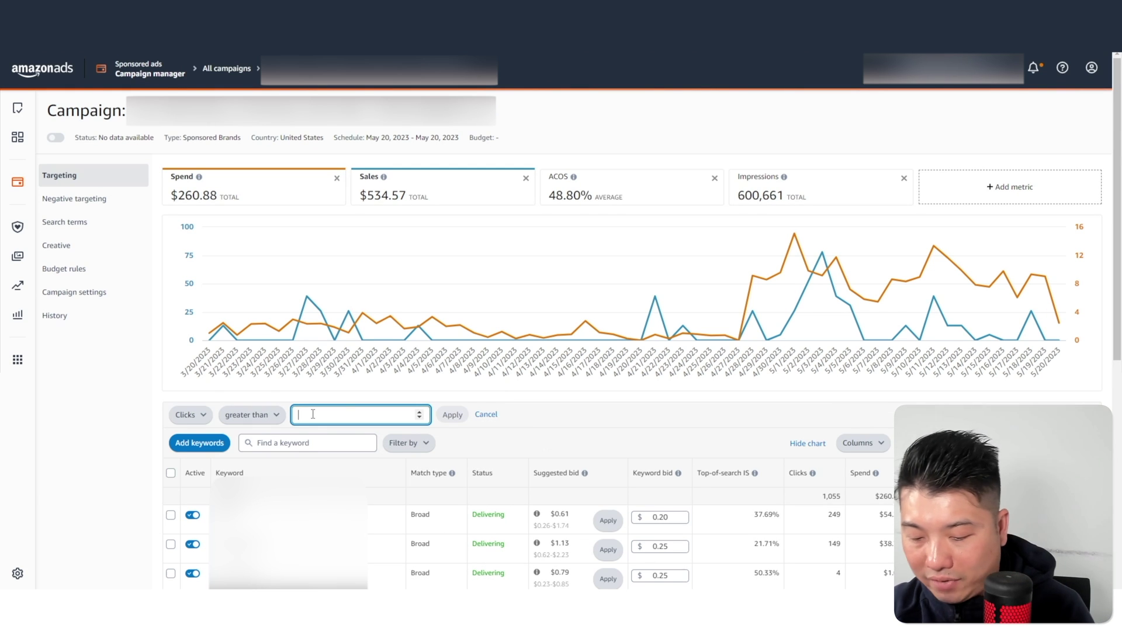
pyautogui.write('7')
pyautogui.press('Return')
# Add a second keyword filter for orders equal to 0
pyautogui.click(422, 446)
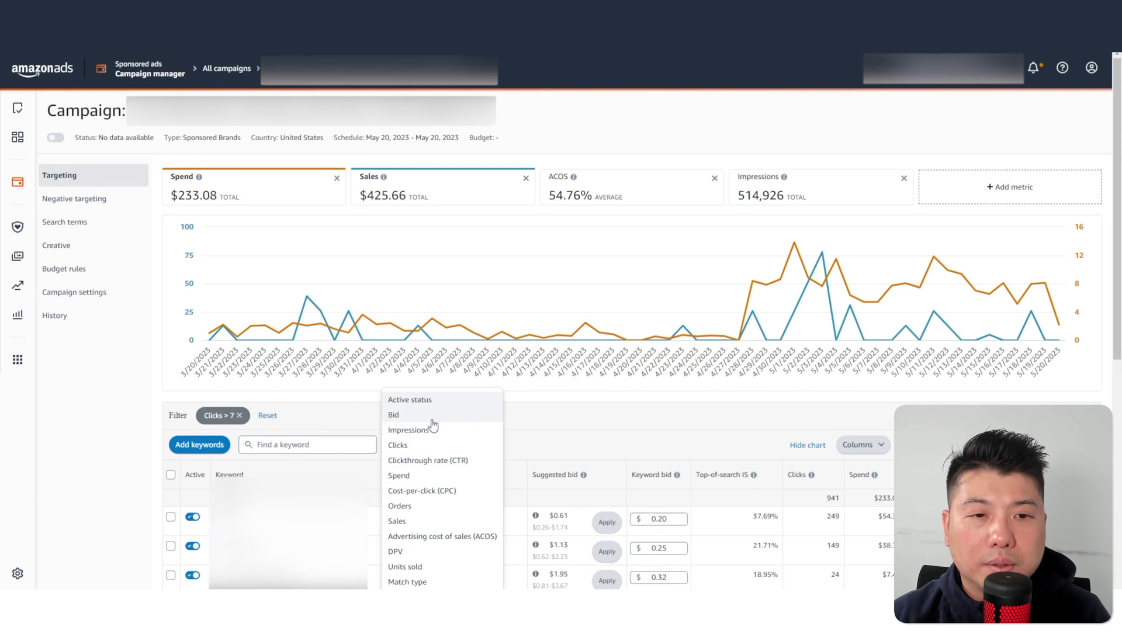
pyautogui.click(435, 506)
pyautogui.click(372, 418)
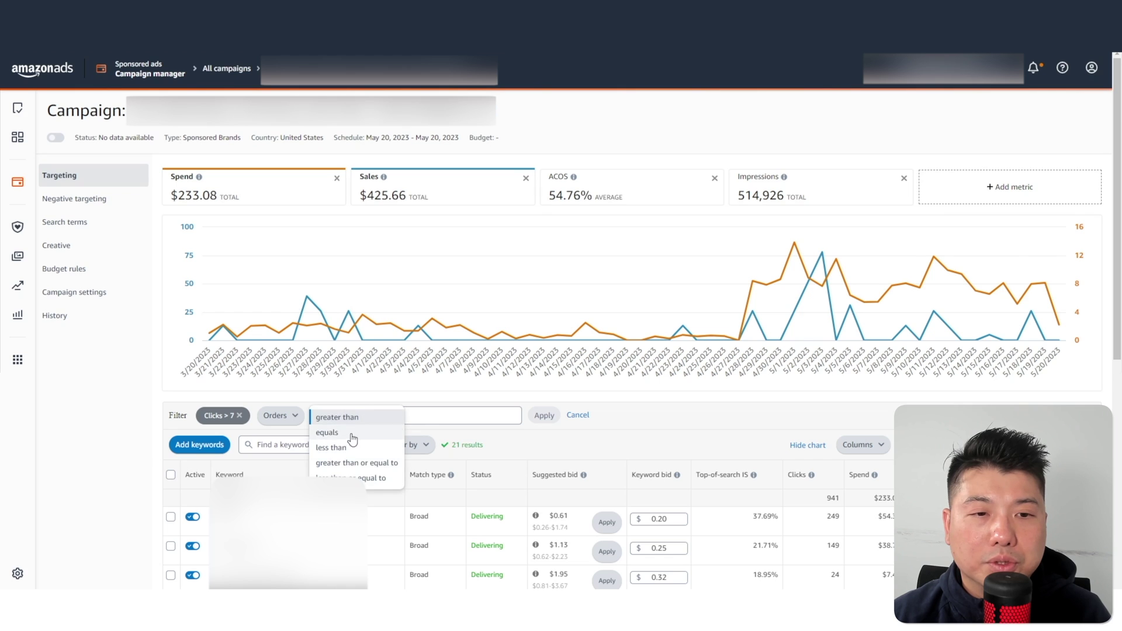
pyautogui.click(349, 433)
pyautogui.click(427, 415)
pyautogui.write('0')
pyautogui.click(523, 416)
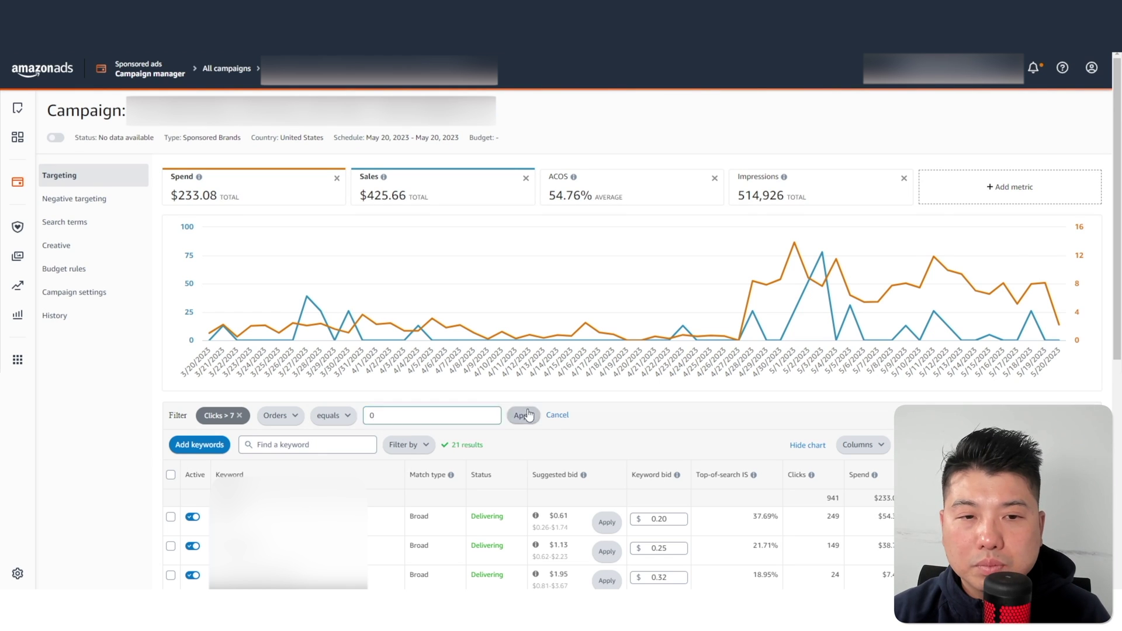
# Select all the filtered keywords without orders and set their bids to $0.15 in bulk
pyautogui.scroll(-4, 523, 351)
pyautogui.click(171, 243)
pyautogui.scroll(-1, 678, 180)
pyautogui.scroll(-1, 678, 180)
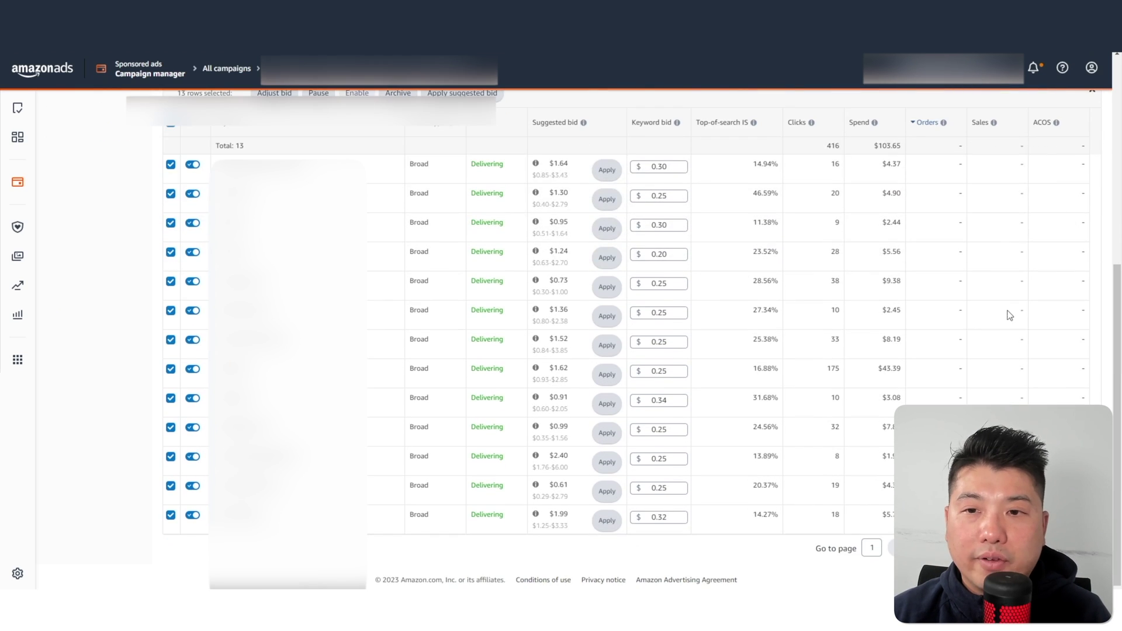
pyautogui.scroll(3, 847, 263)
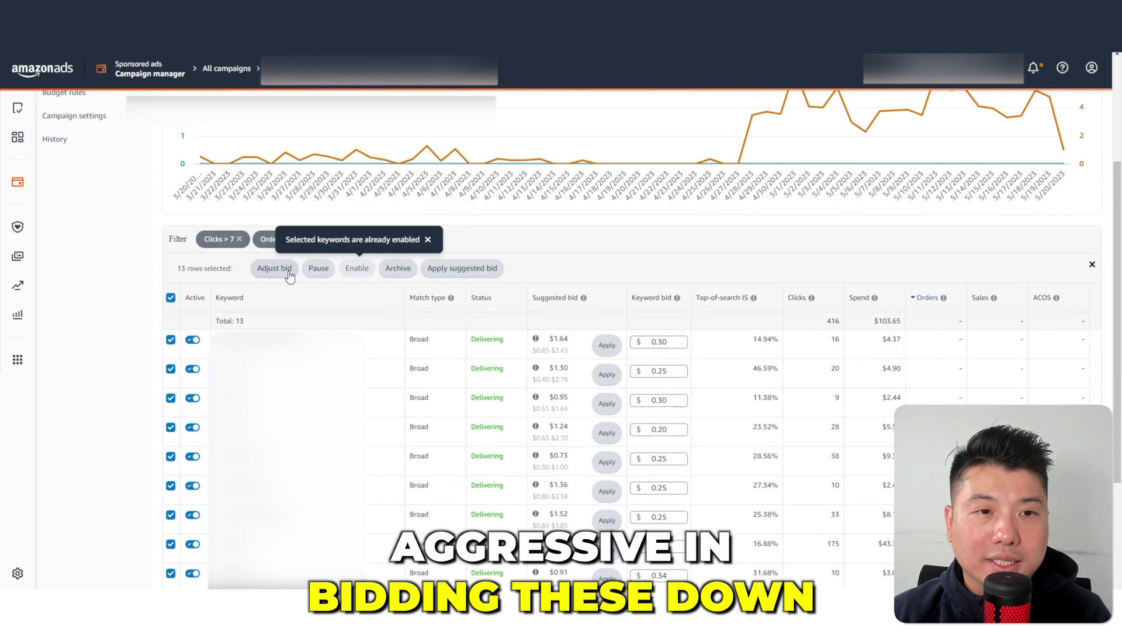
pyautogui.click(274, 268)
pyautogui.click(401, 270)
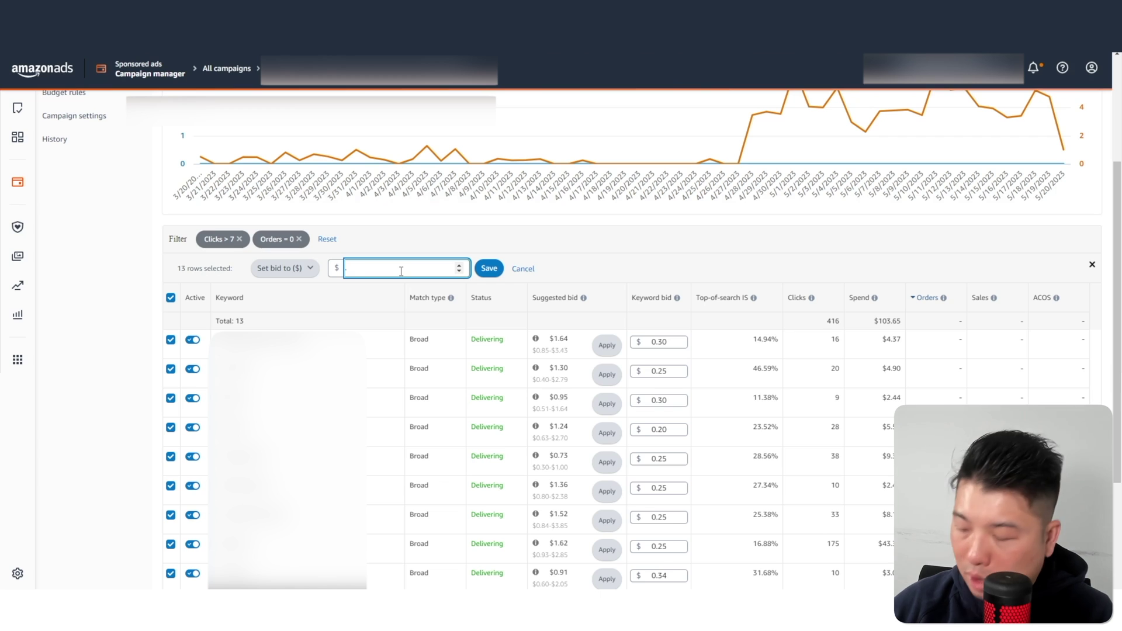
pyautogui.write('.15')
pyautogui.click(489, 268)
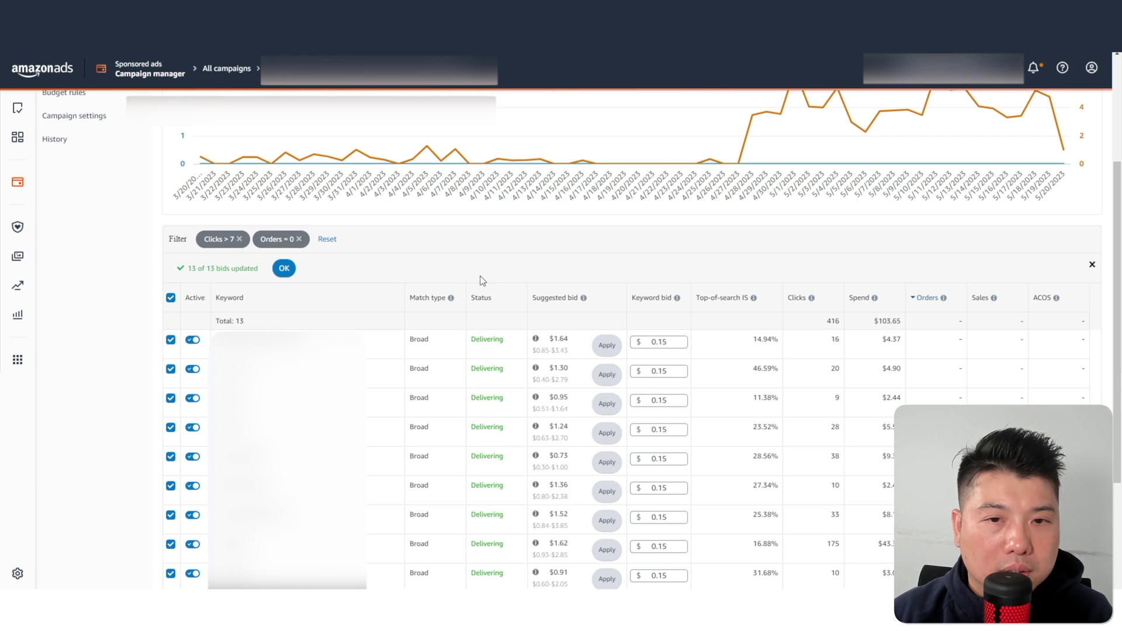
# Try to set the bids of all the filtered zero-order keywords to $0.05
pyautogui.click(171, 297)
pyautogui.click(171, 297)
pyautogui.click(280, 270)
pyautogui.click(370, 268)
pyautogui.write('.05')
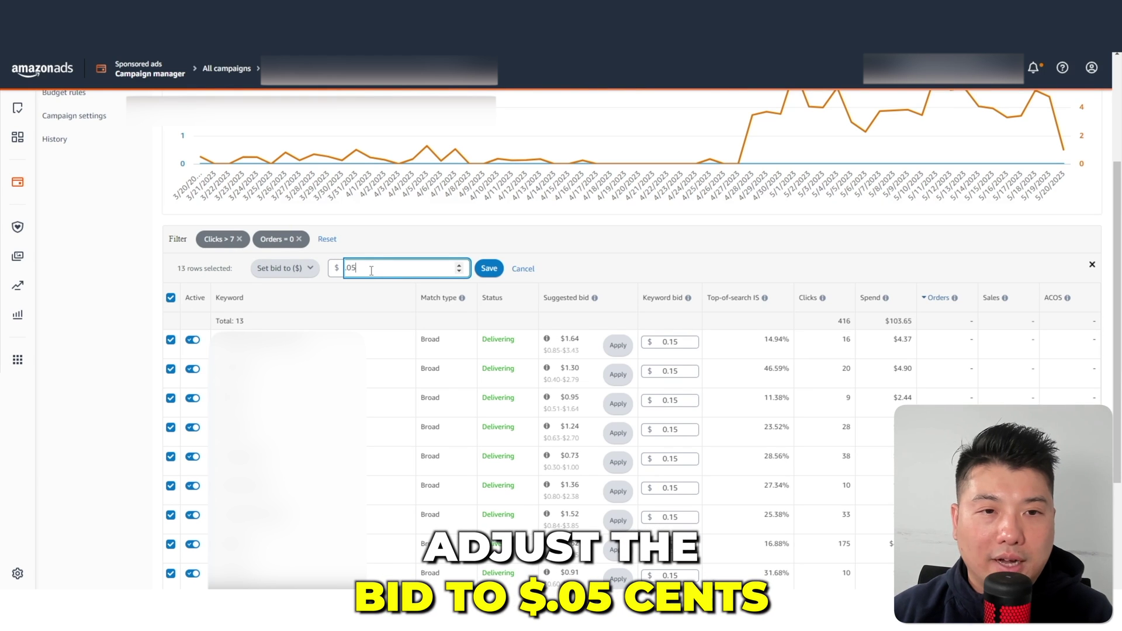
pyautogui.click(490, 269)
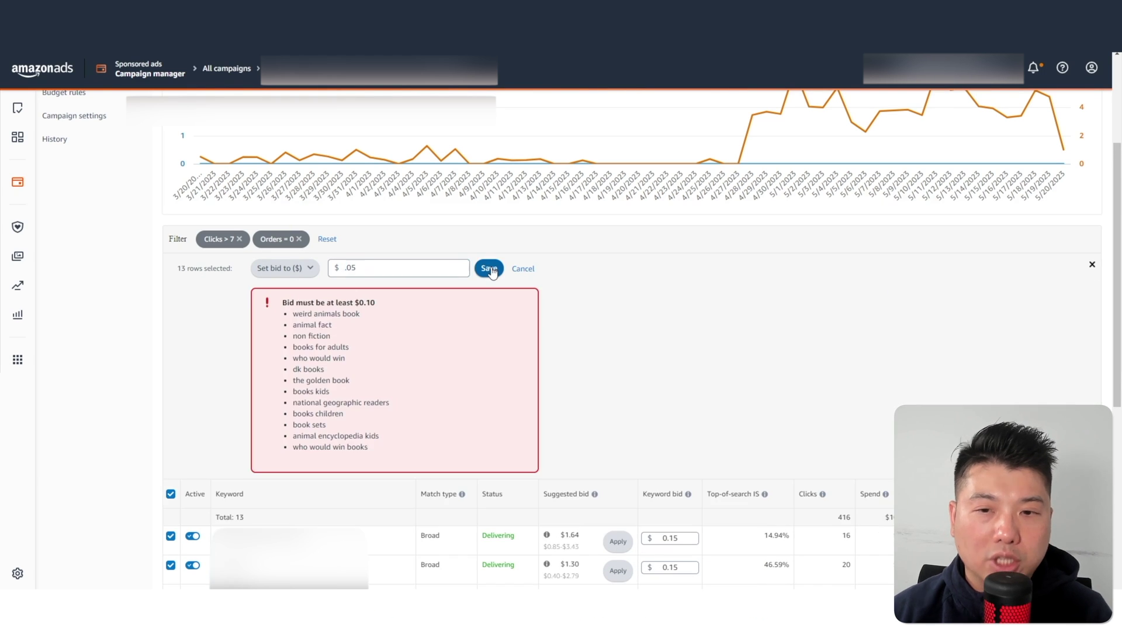
# Set the bids of all selected zero-order keywords to $0.10 and clear the keyword selection
pyautogui.scroll(-4, 520, 289)
pyautogui.scroll(3, 618, 240)
pyautogui.click(457, 266)
pyautogui.press('BackSpace')
pyautogui.press('BackSpace')
pyautogui.write('10')
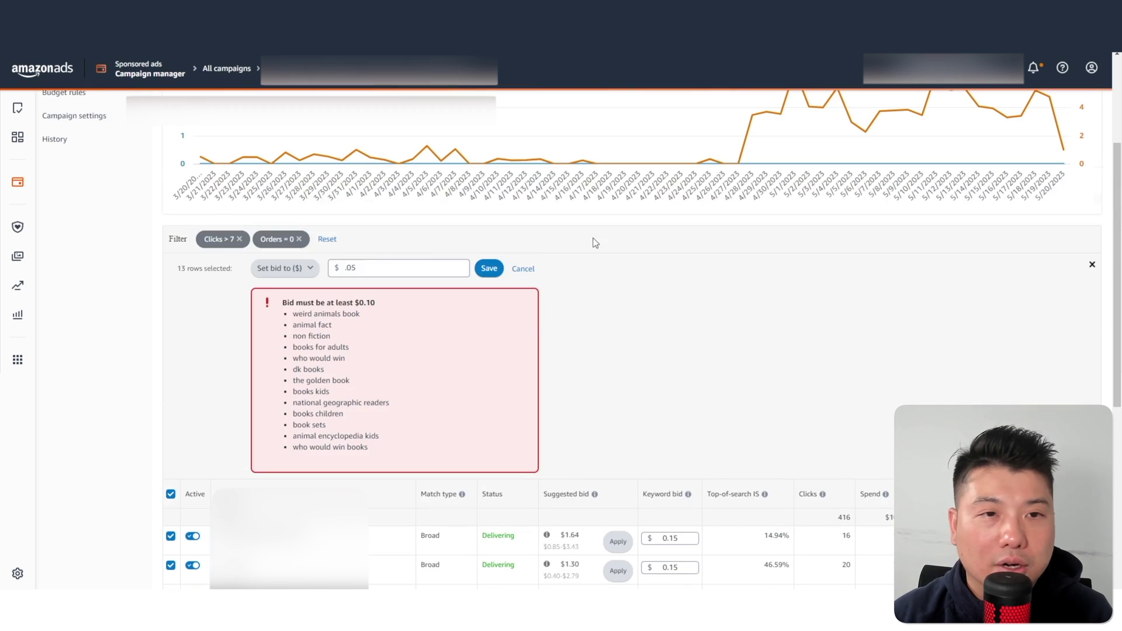
pyautogui.click(488, 265)
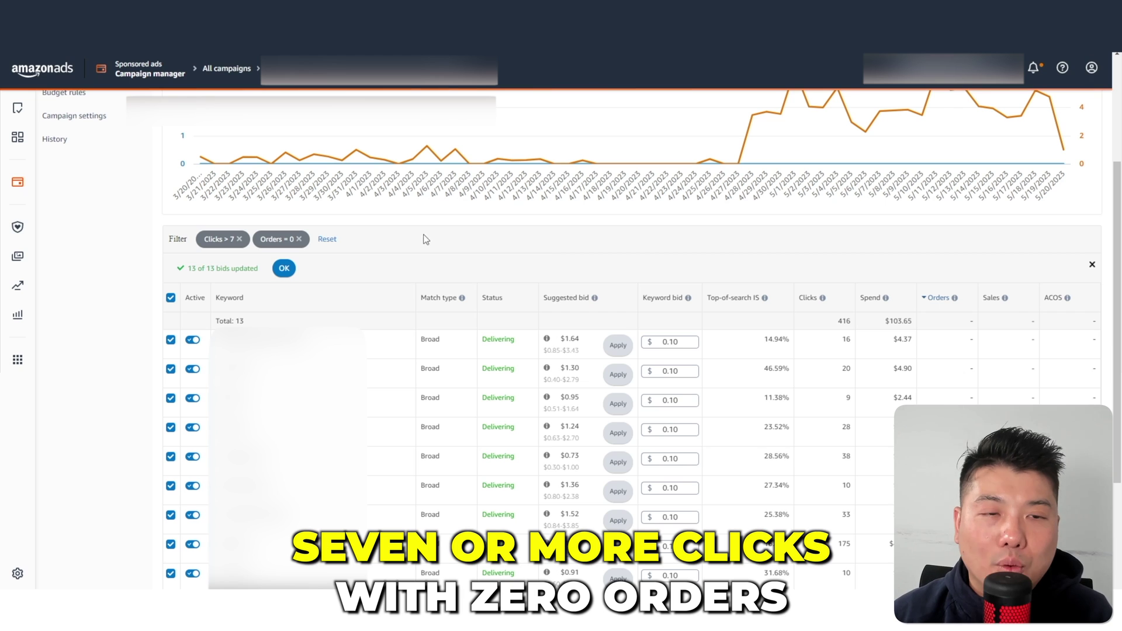
pyautogui.click(172, 299)
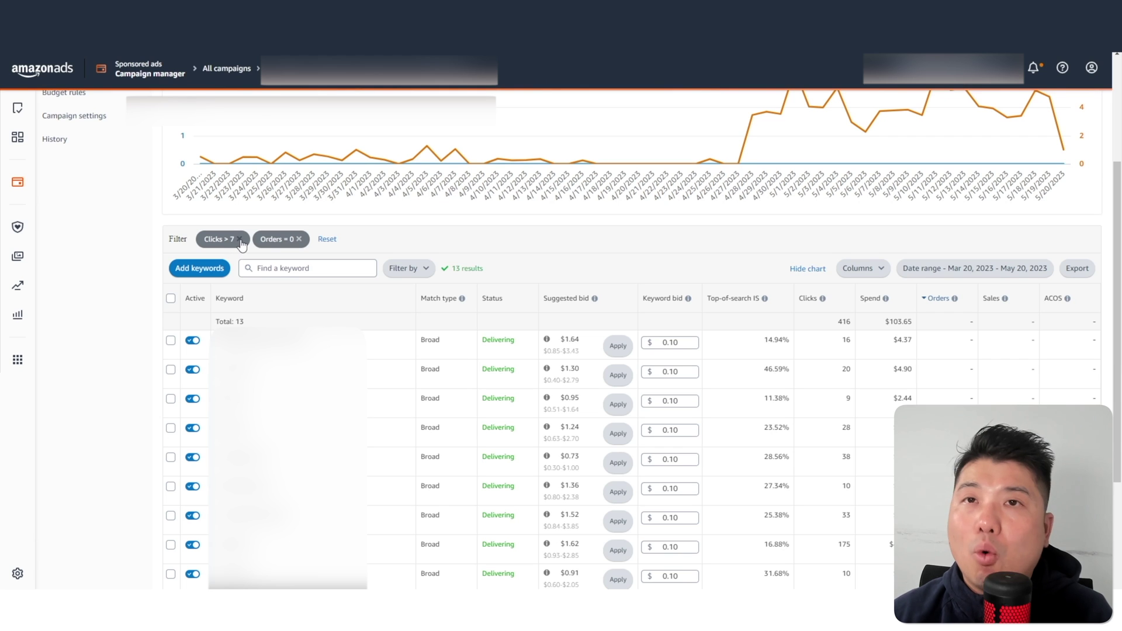
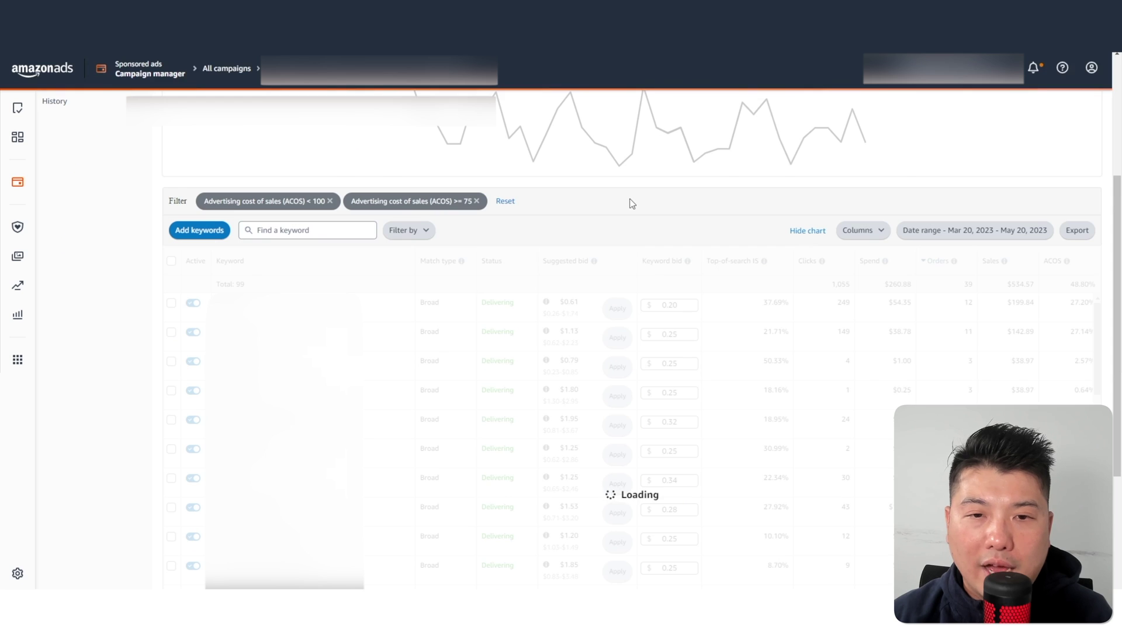
# Add a clicks greater than 7 filter to the two existing ACOS filters
pyautogui.click(419, 448)
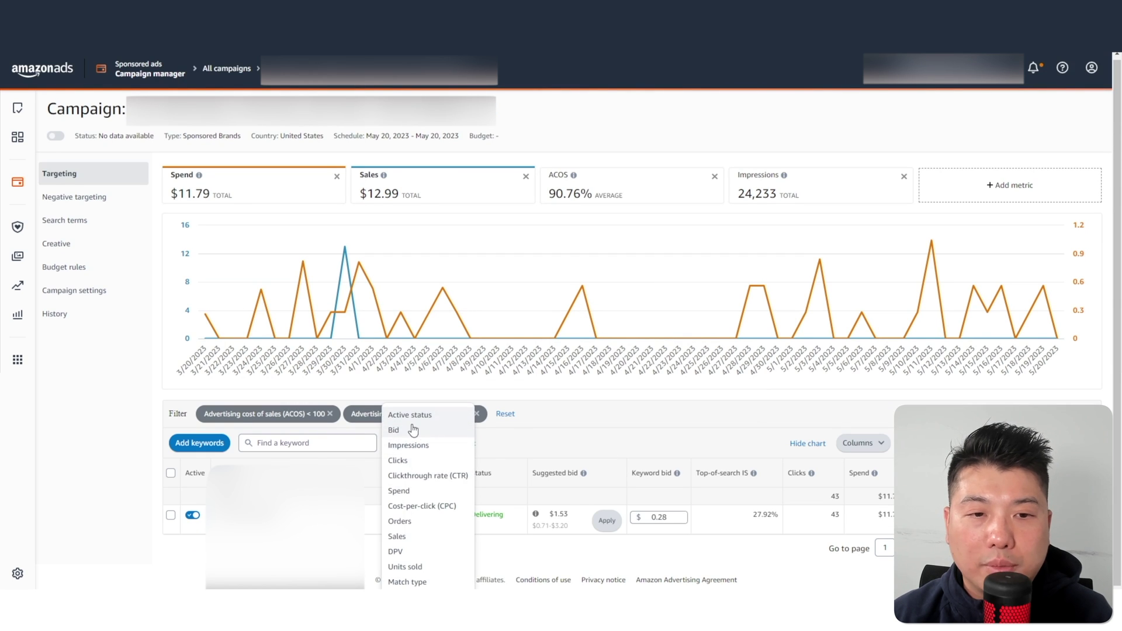
pyautogui.click(409, 461)
pyautogui.click(636, 414)
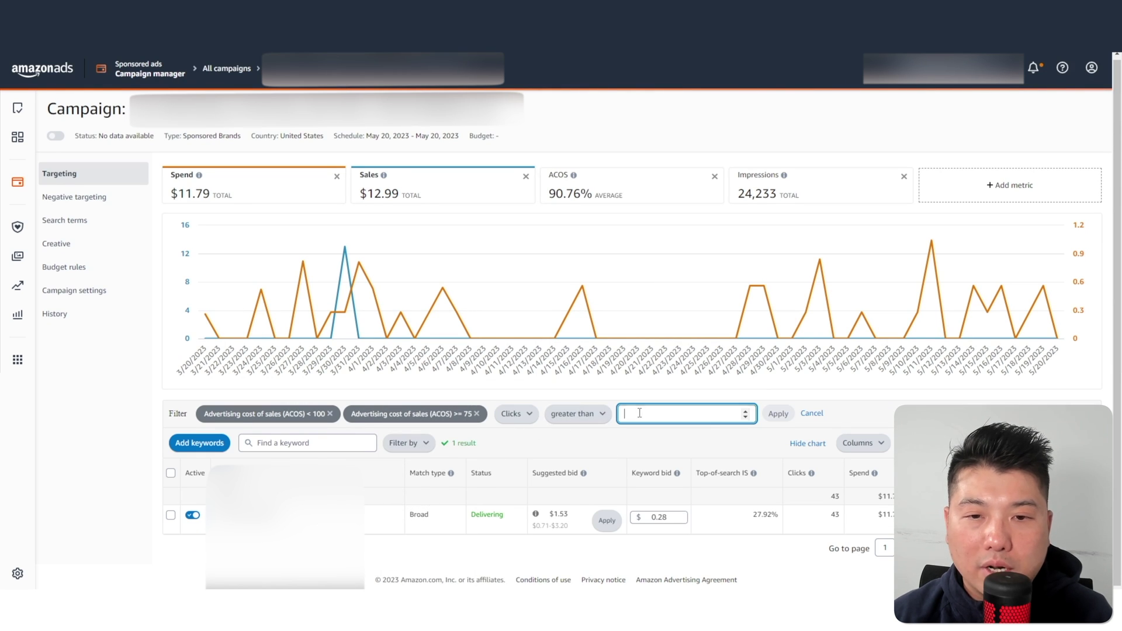
pyautogui.write('7')
pyautogui.click(780, 415)
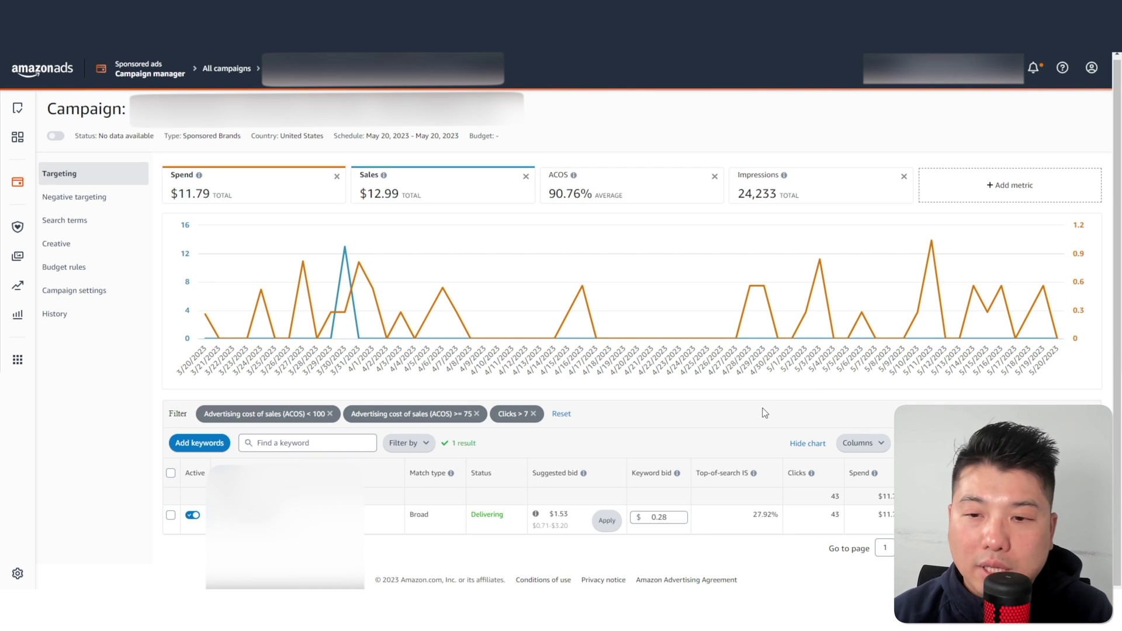
# Add the Cost-per-click (CPC) metric as a column in the keyword table
pyautogui.click(873, 442)
pyautogui.click(878, 447)
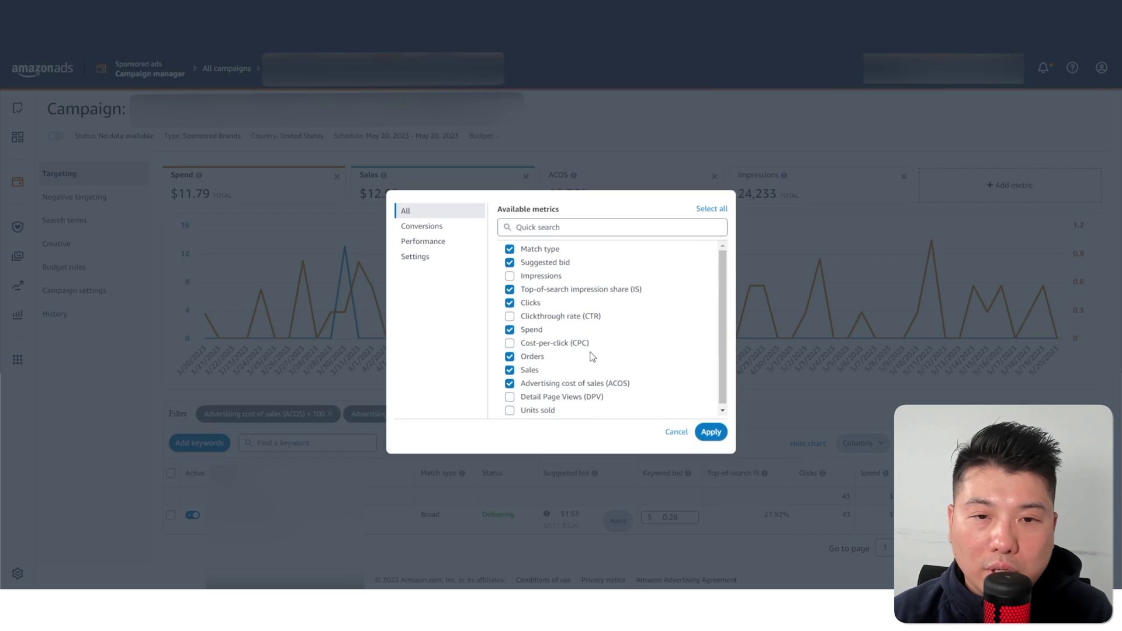
pyautogui.click(578, 345)
pyautogui.click(710, 432)
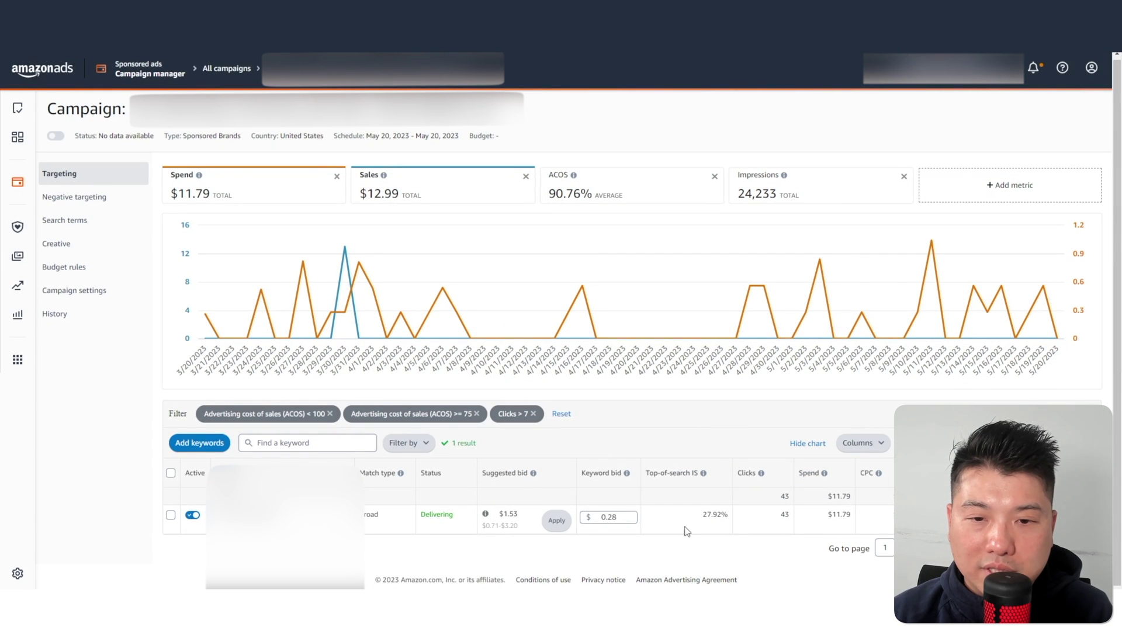
# Select the one keyword in the filtered list and decrease its bid by 50%
pyautogui.click(625, 517)
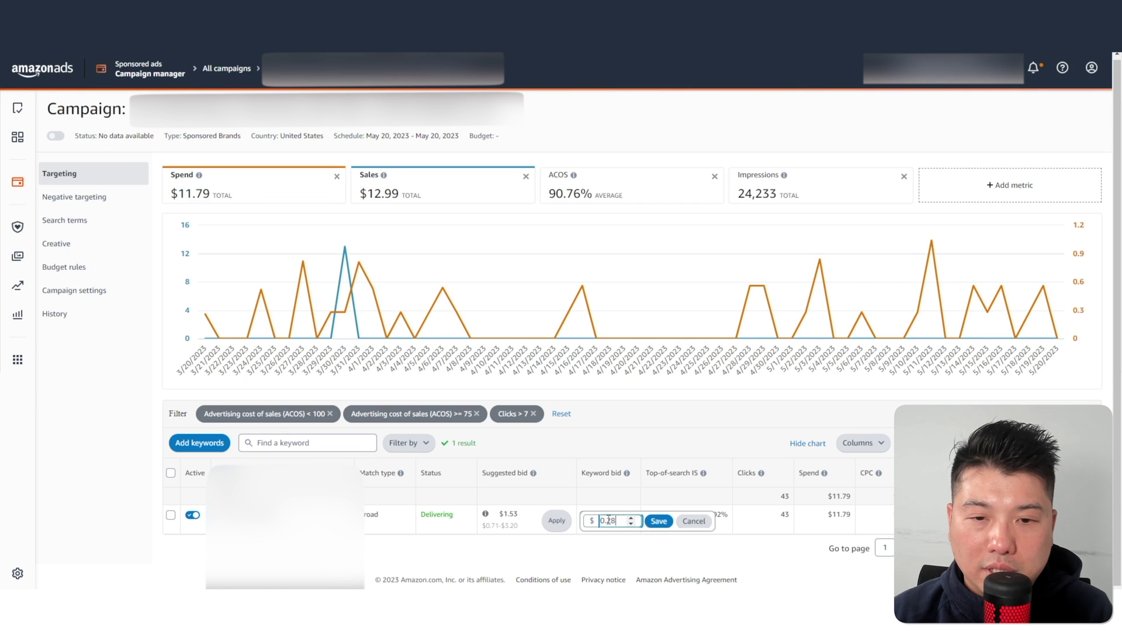
pyautogui.click(658, 521)
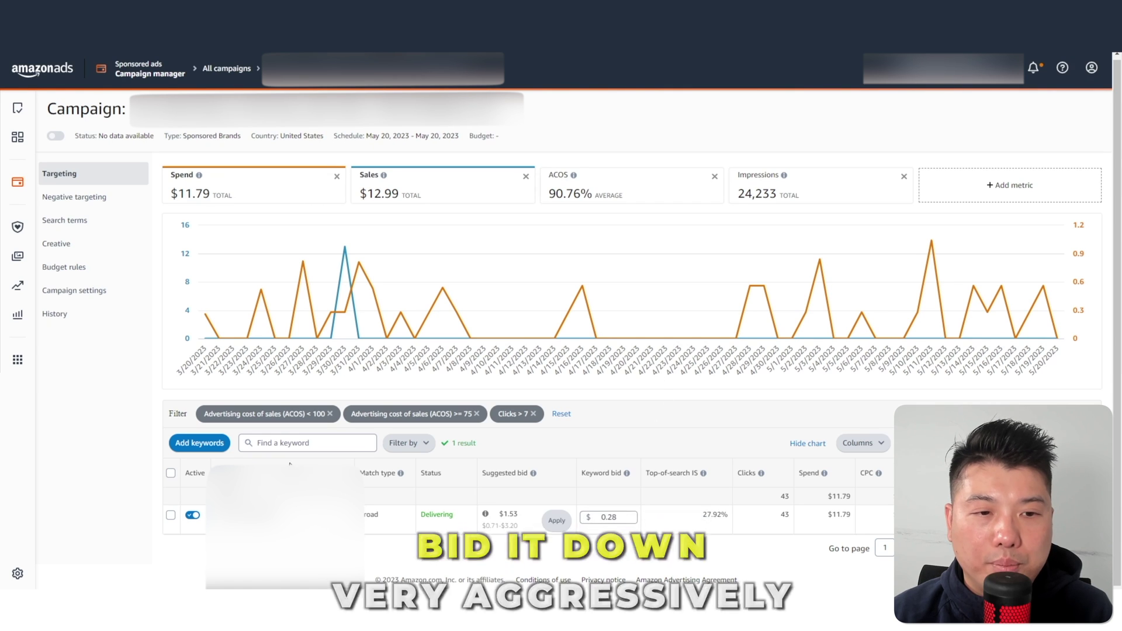
pyautogui.click(170, 514)
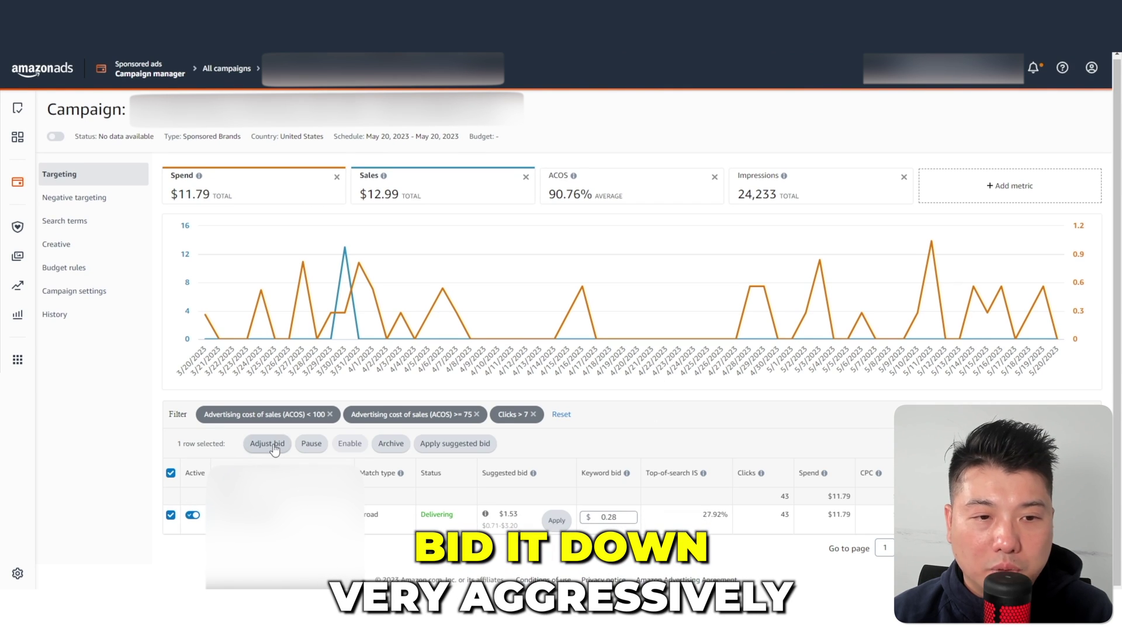
pyautogui.click(277, 445)
pyautogui.click(278, 445)
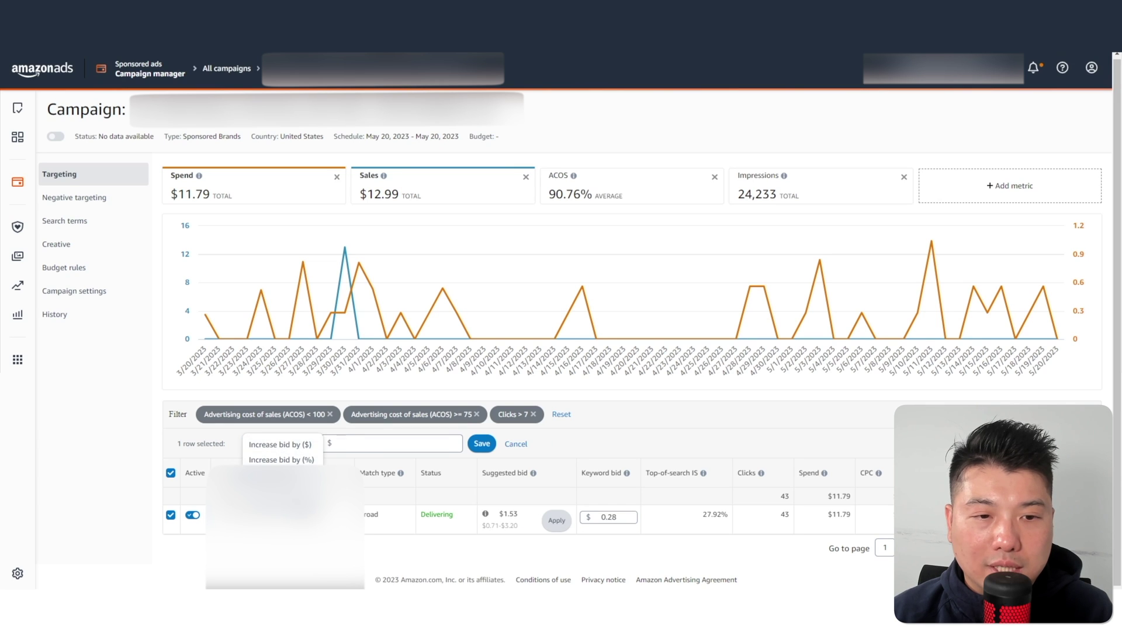
pyautogui.click(281, 489)
pyautogui.click(372, 442)
pyautogui.write('50')
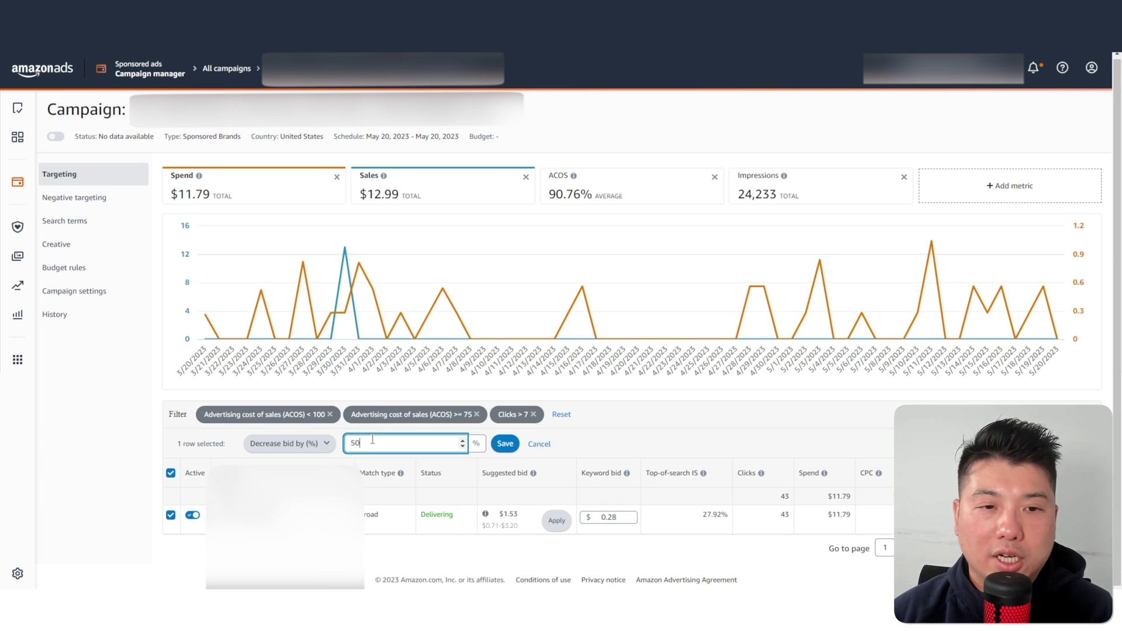
pyautogui.click(501, 444)
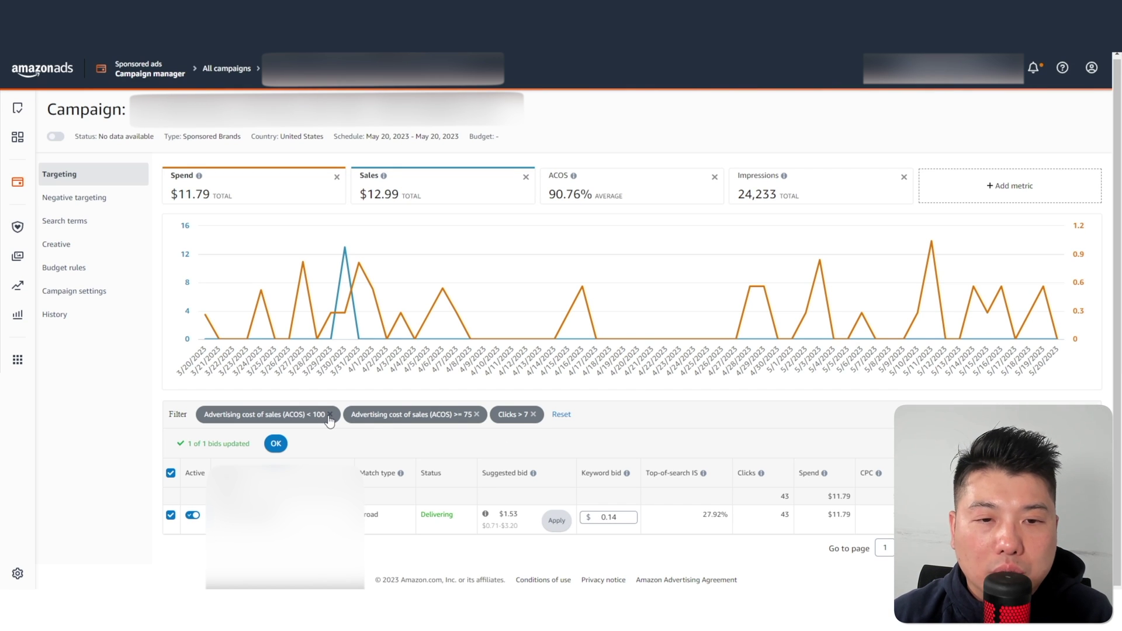
# Change the upper ACOS filter to less than or equal to 75%
pyautogui.click(435, 414)
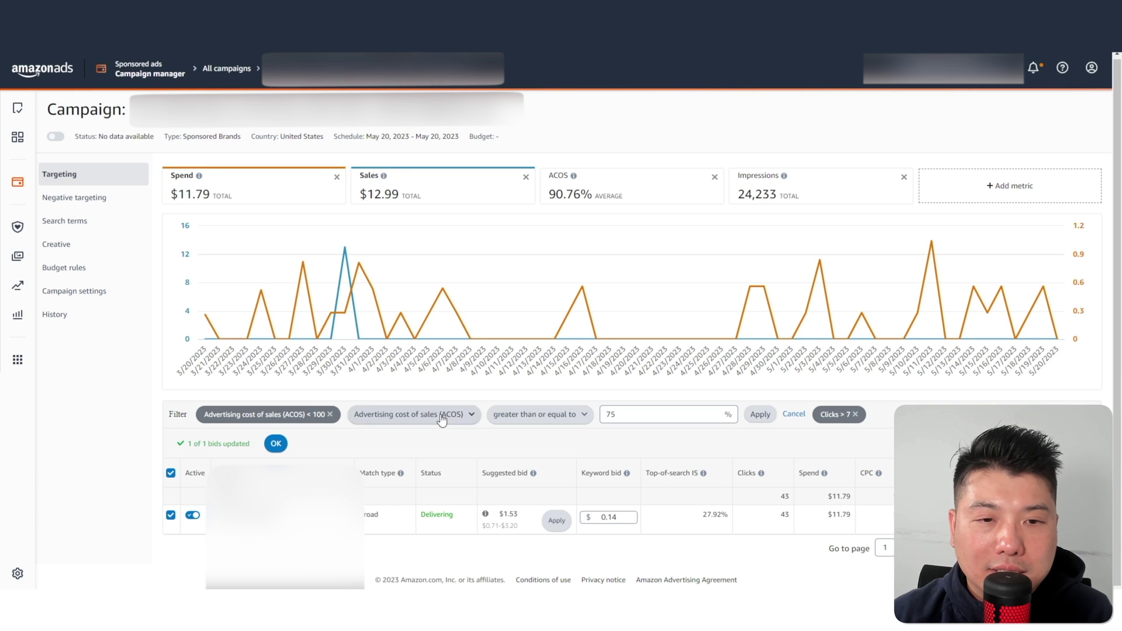
pyautogui.click(537, 415)
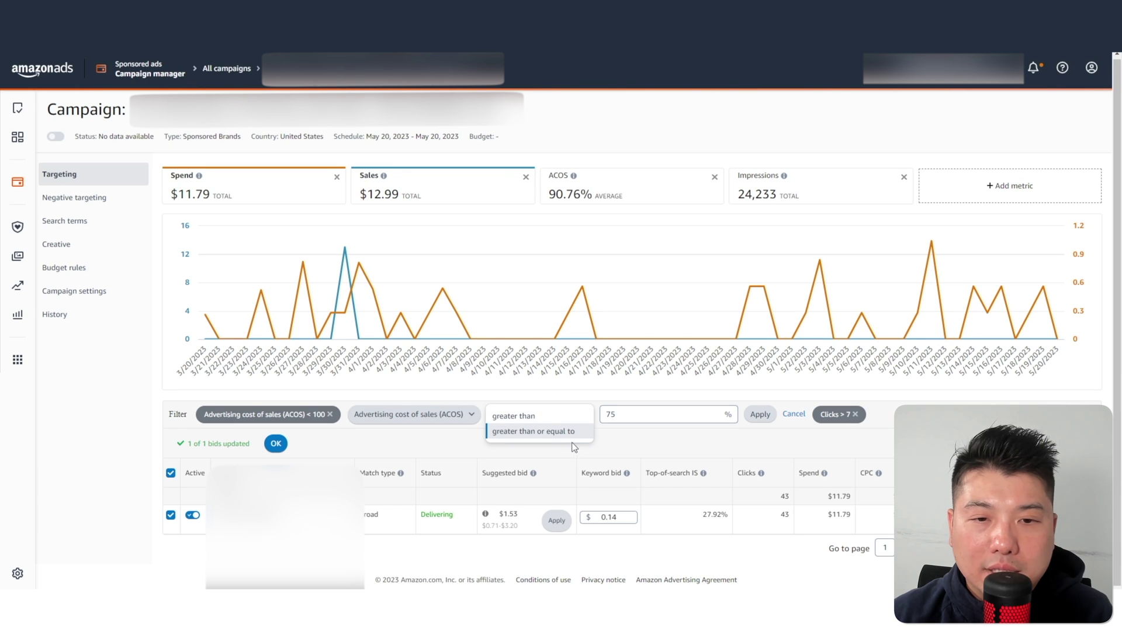
pyautogui.click(543, 431)
pyautogui.press('Return')
# Change the lower ACOS filter to greater than 50%
pyautogui.click(444, 414)
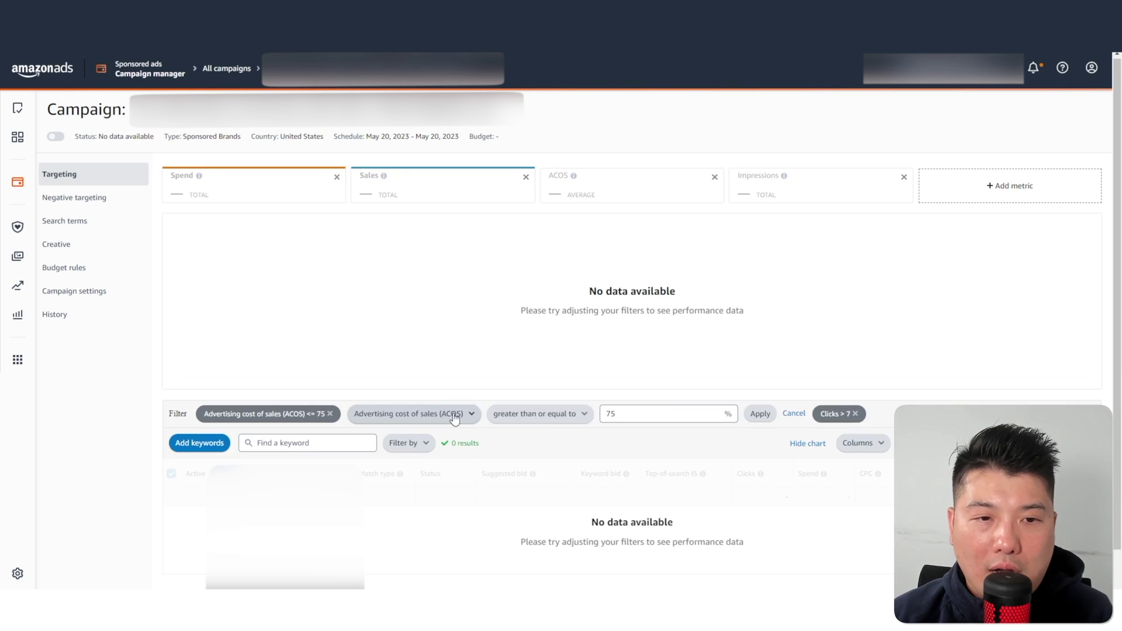
pyautogui.click(570, 415)
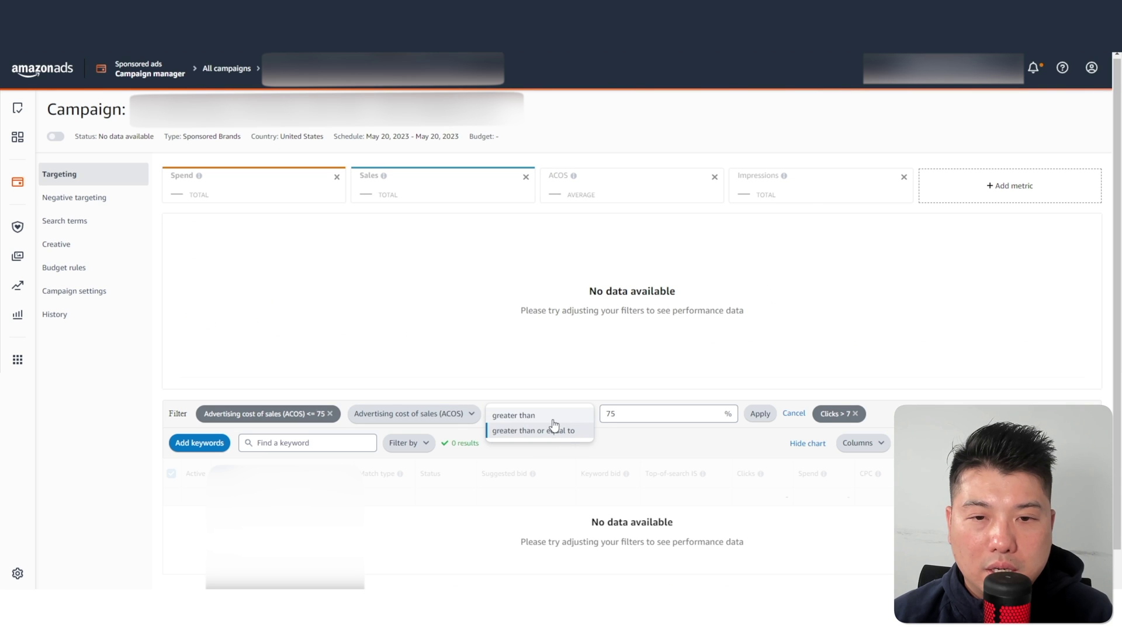
pyautogui.click(514, 415)
pyautogui.hotkey('ctrl', 'a')
pyautogui.write('50')
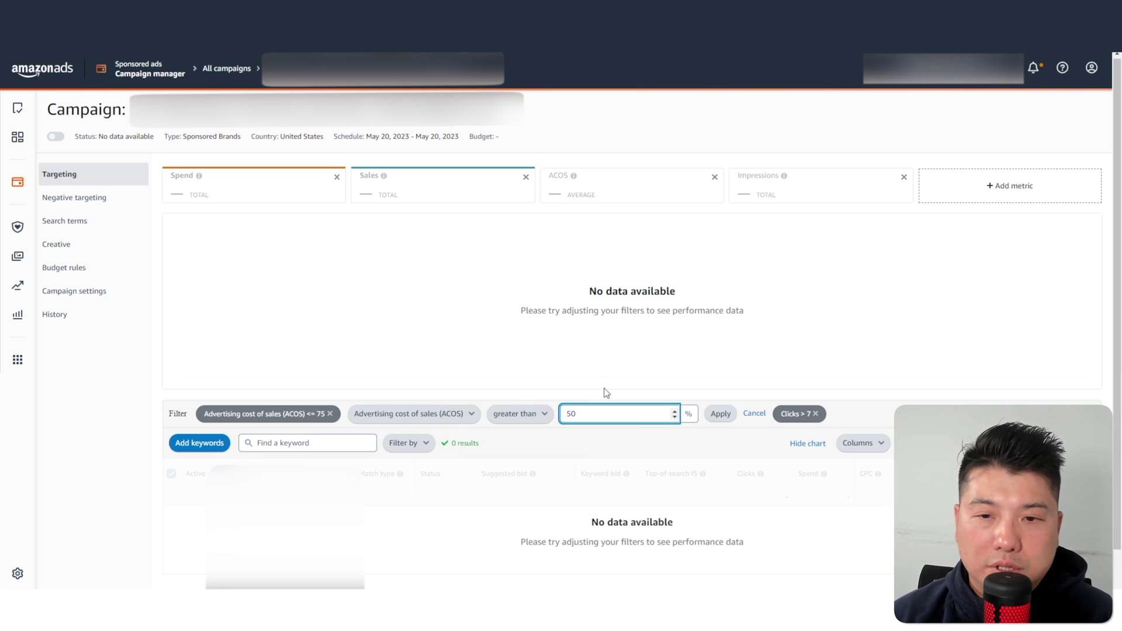
pyautogui.click(723, 414)
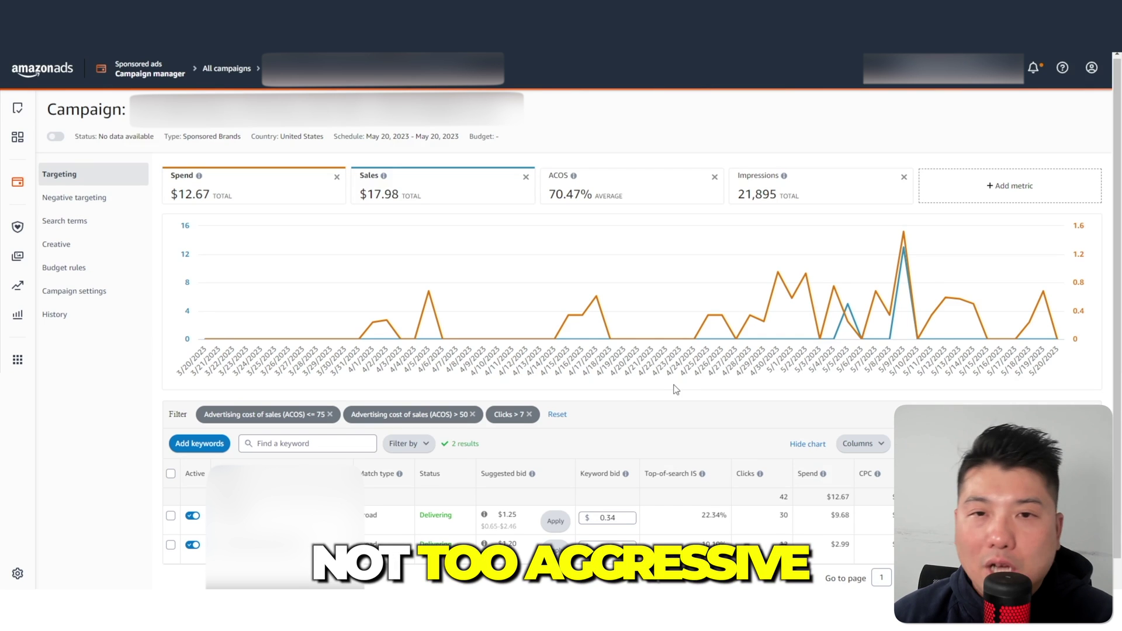
# Select both keywords in the filtered list and decrease their bids by 30%
pyautogui.click(170, 473)
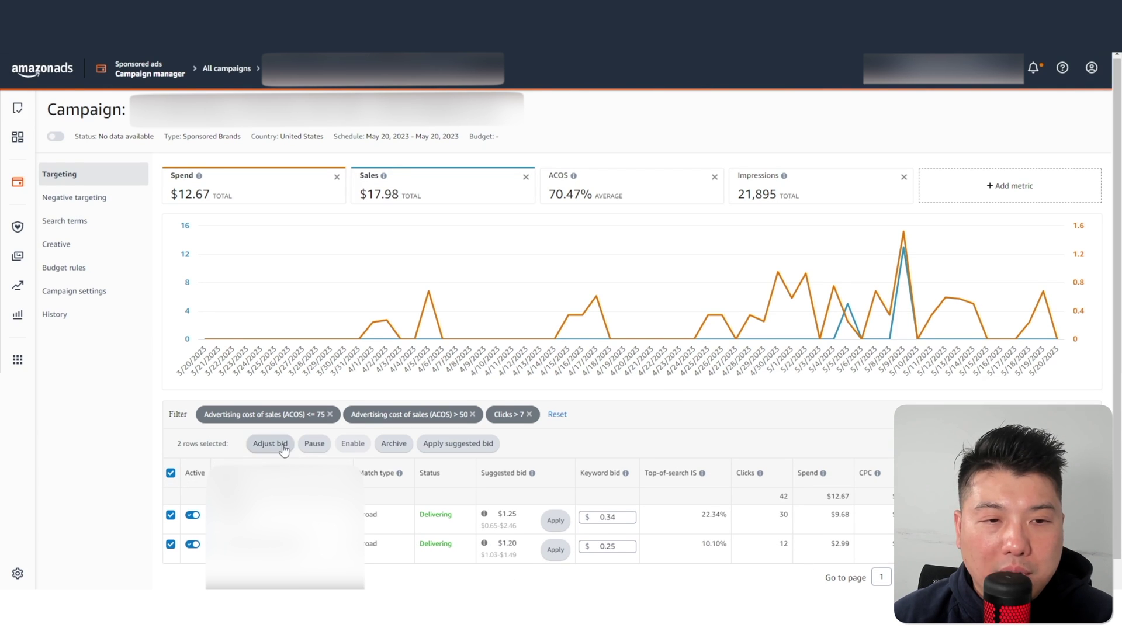
pyautogui.click(270, 444)
pyautogui.click(292, 444)
pyautogui.click(374, 444)
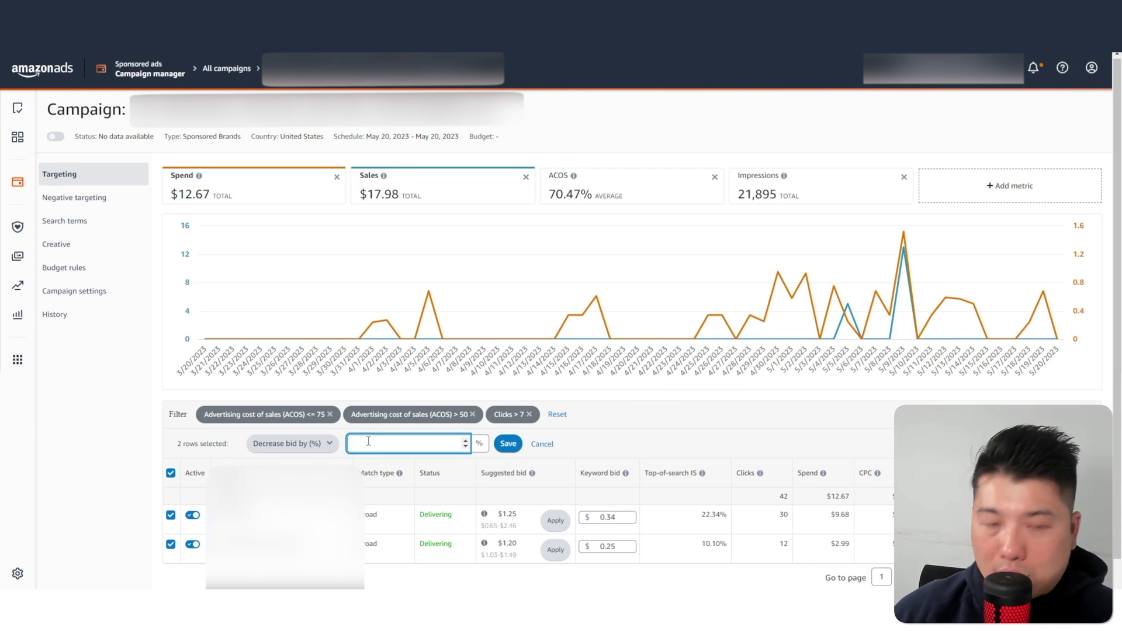
pyautogui.write('30')
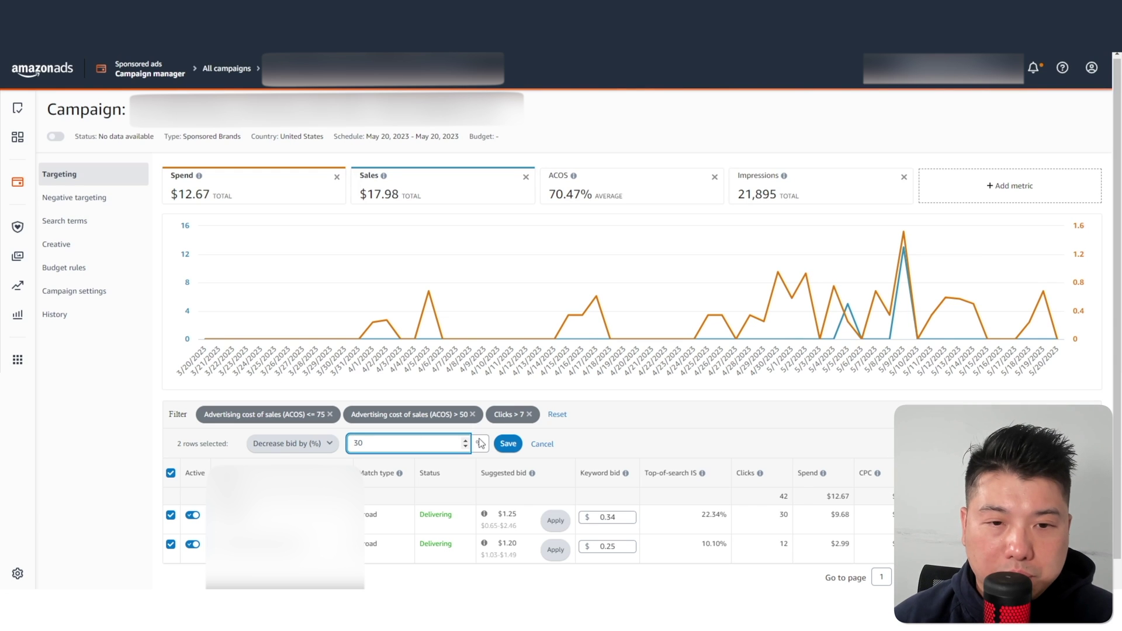
pyautogui.click(508, 444)
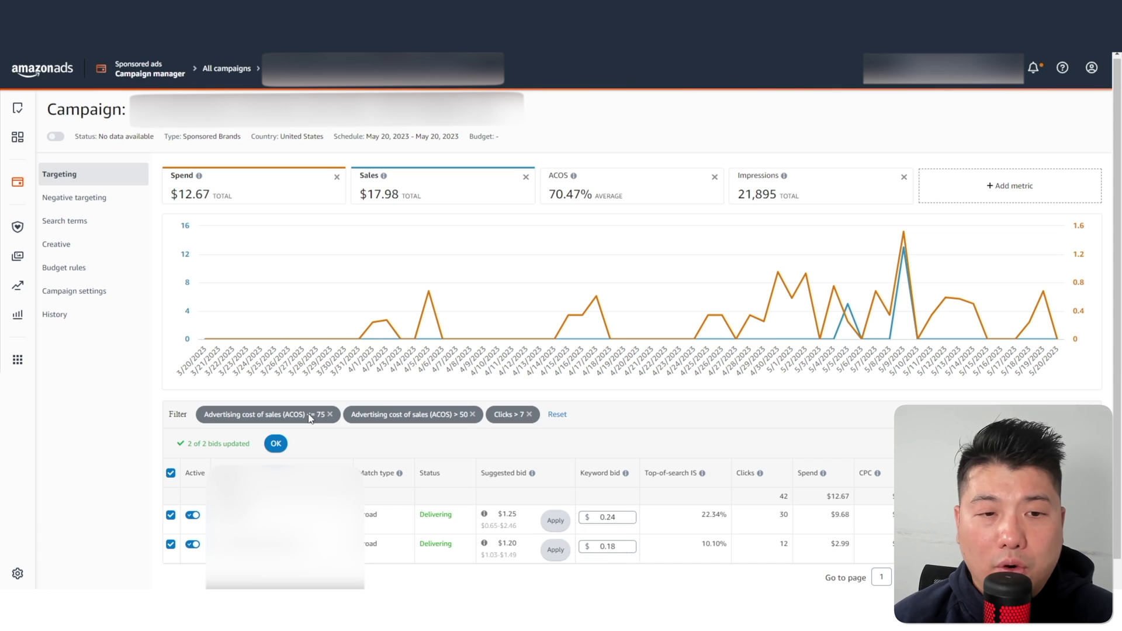
# Change the upper ACOS filter to less than or equal to 50%
pyautogui.click(309, 416)
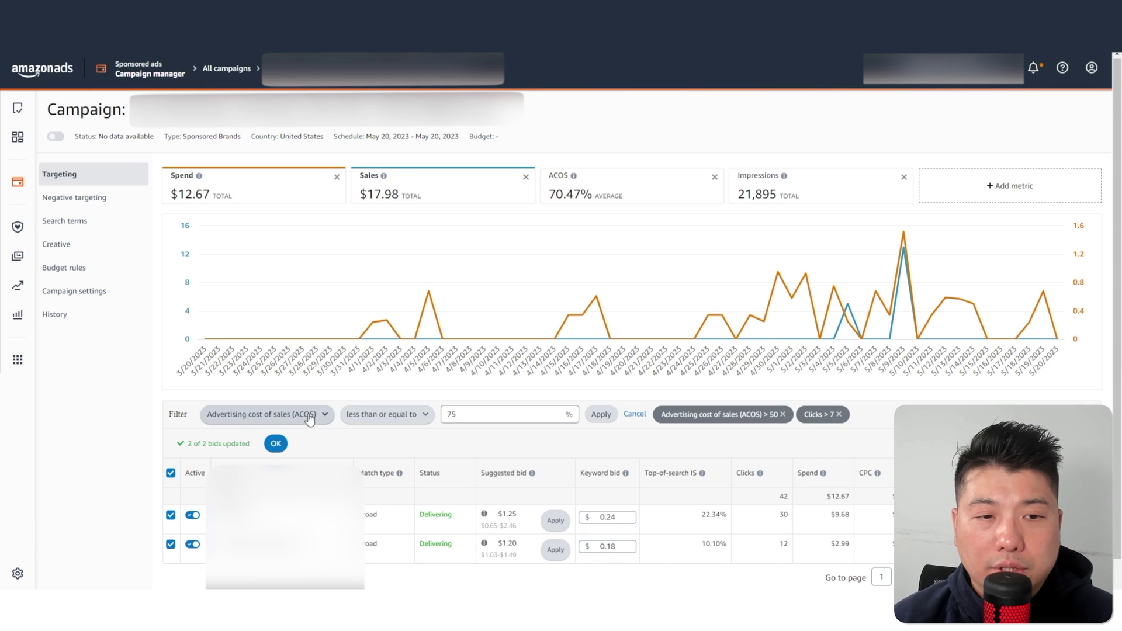
pyautogui.click(385, 416)
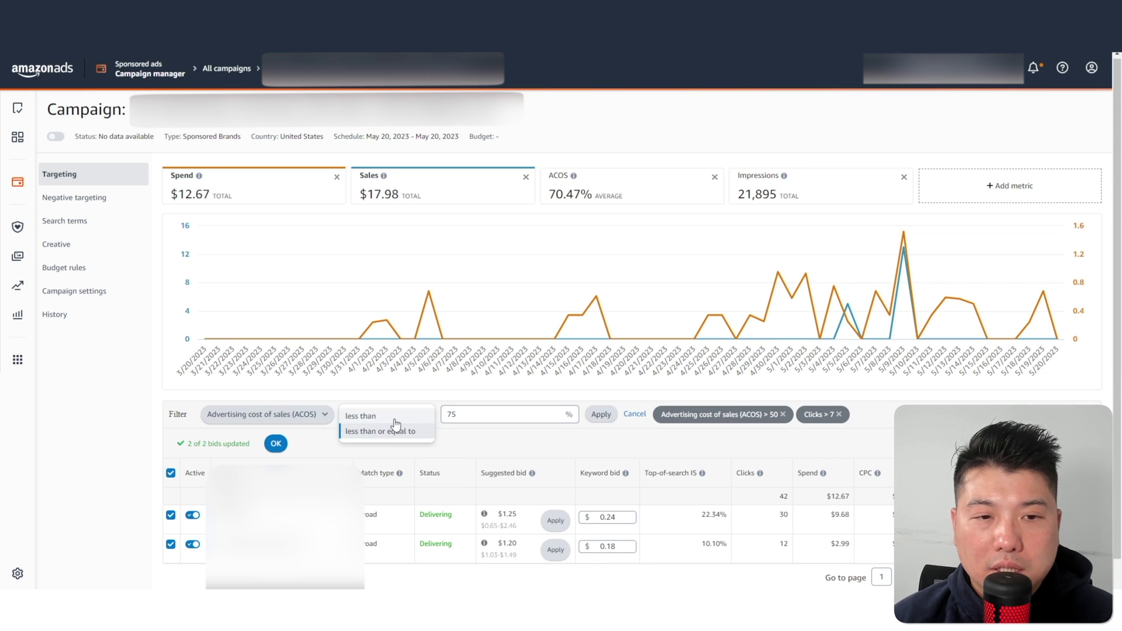
pyautogui.press('Tab')
pyautogui.write('50')
pyautogui.click(601, 414)
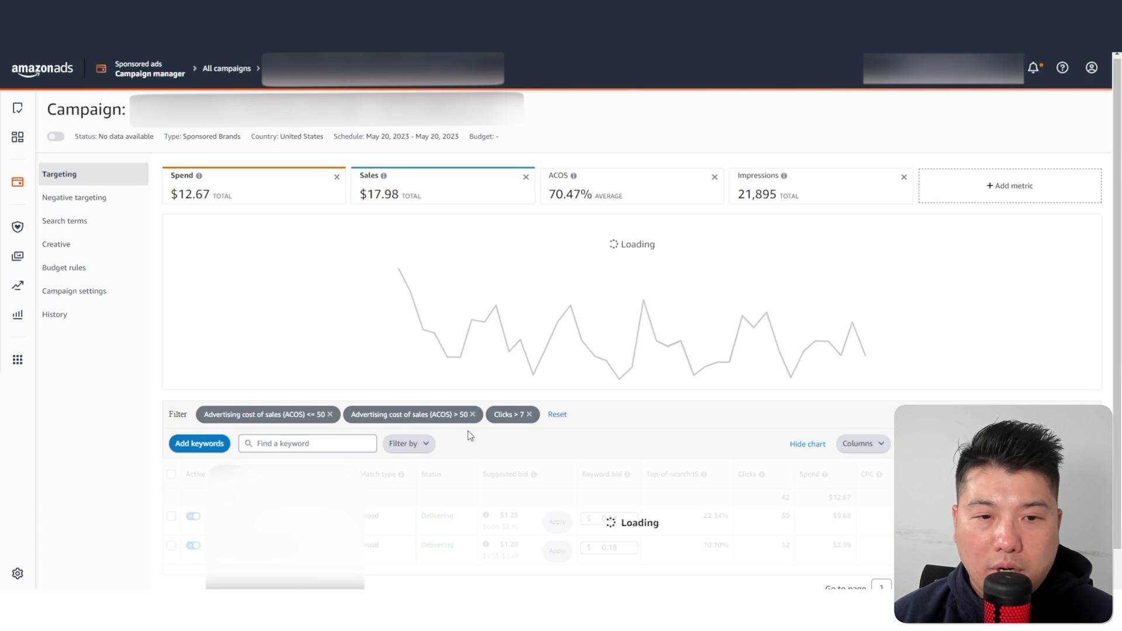
# Change the lower ACOS filter to greater than 40%
pyautogui.click(456, 416)
pyautogui.press('Tab')
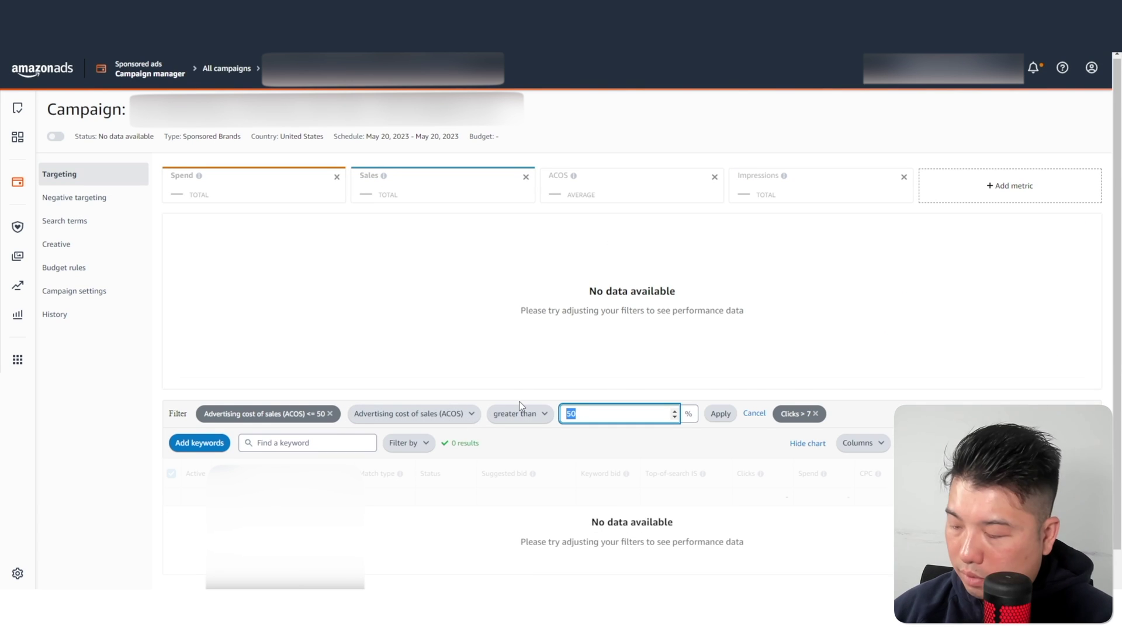
pyautogui.write('40')
pyautogui.click(720, 414)
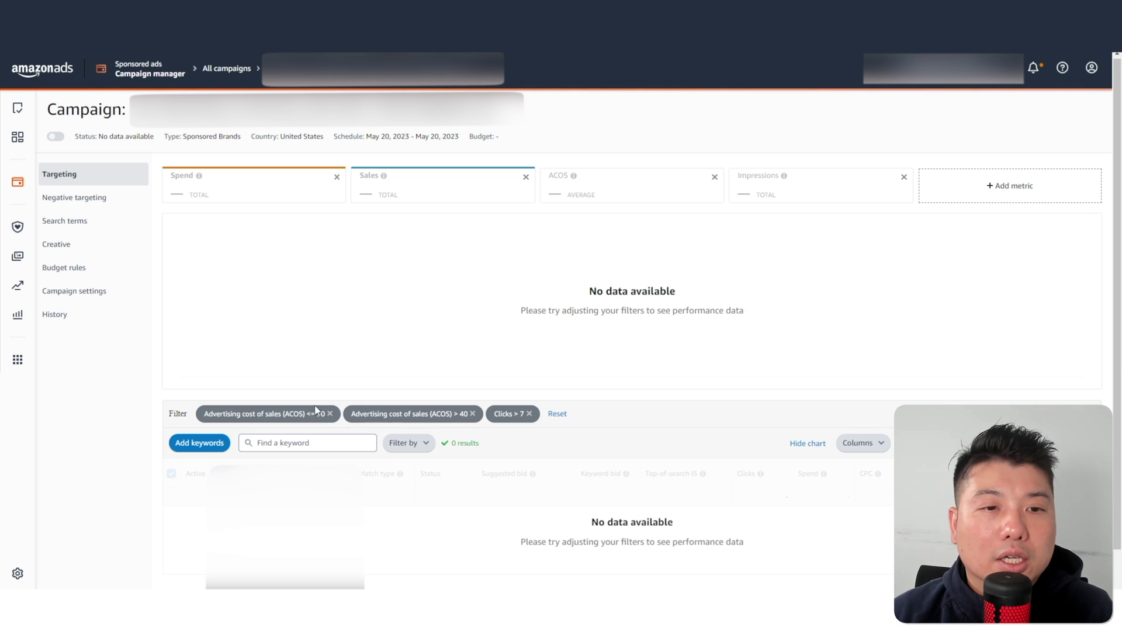
# Change the upper ACOS filter to less than or equal to 40% and remove the lower ACOS and clicks filters
pyautogui.click(315, 409)
pyautogui.click(383, 416)
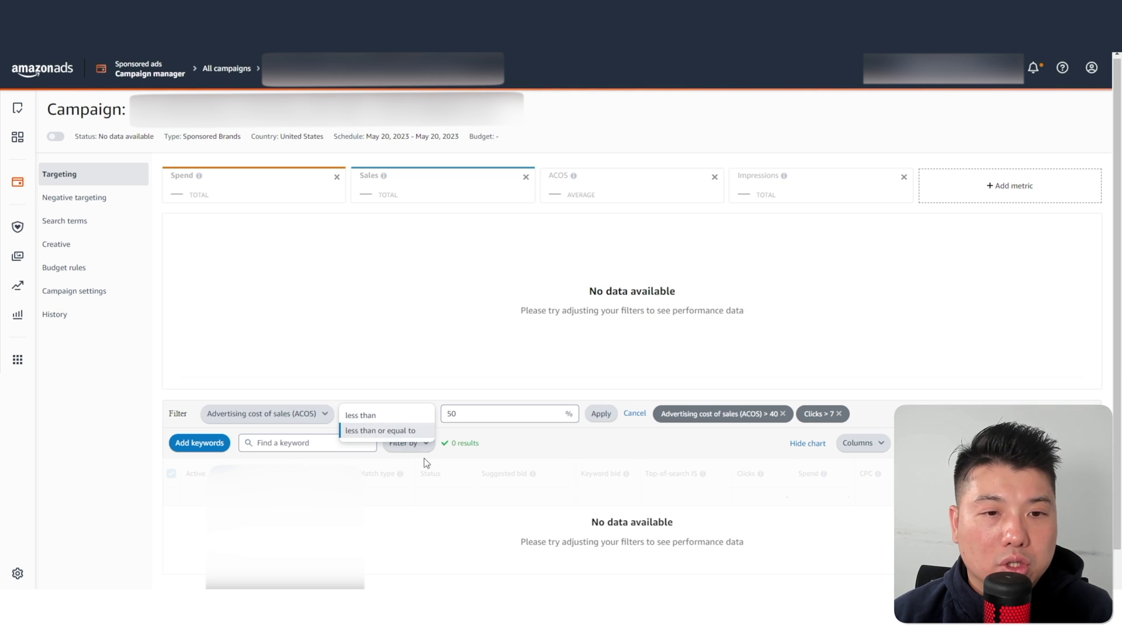
pyautogui.click(380, 430)
pyautogui.press('Tab')
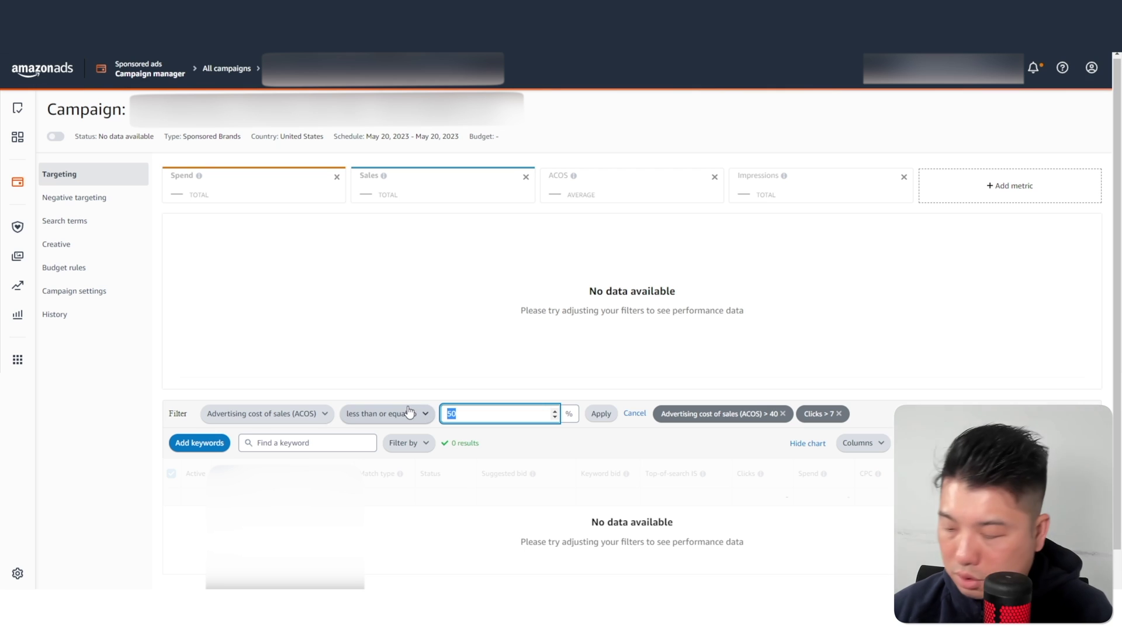
pyautogui.write('4')
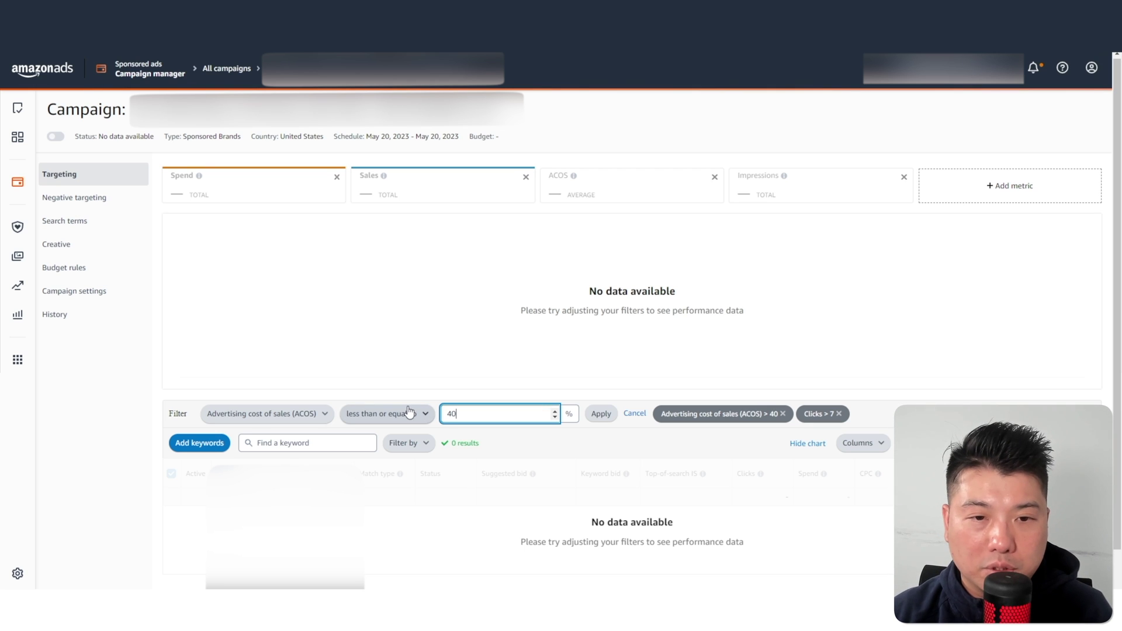
pyautogui.press('Return')
# Add a filter for keywords with orders greater than 1
pyautogui.click(412, 445)
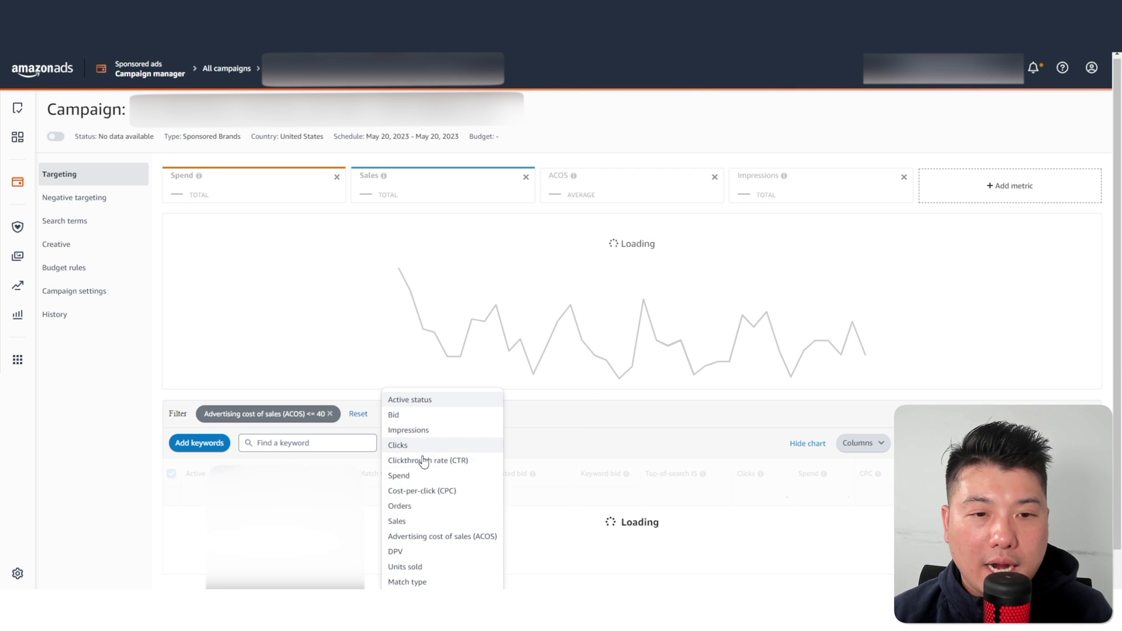
pyautogui.click(424, 506)
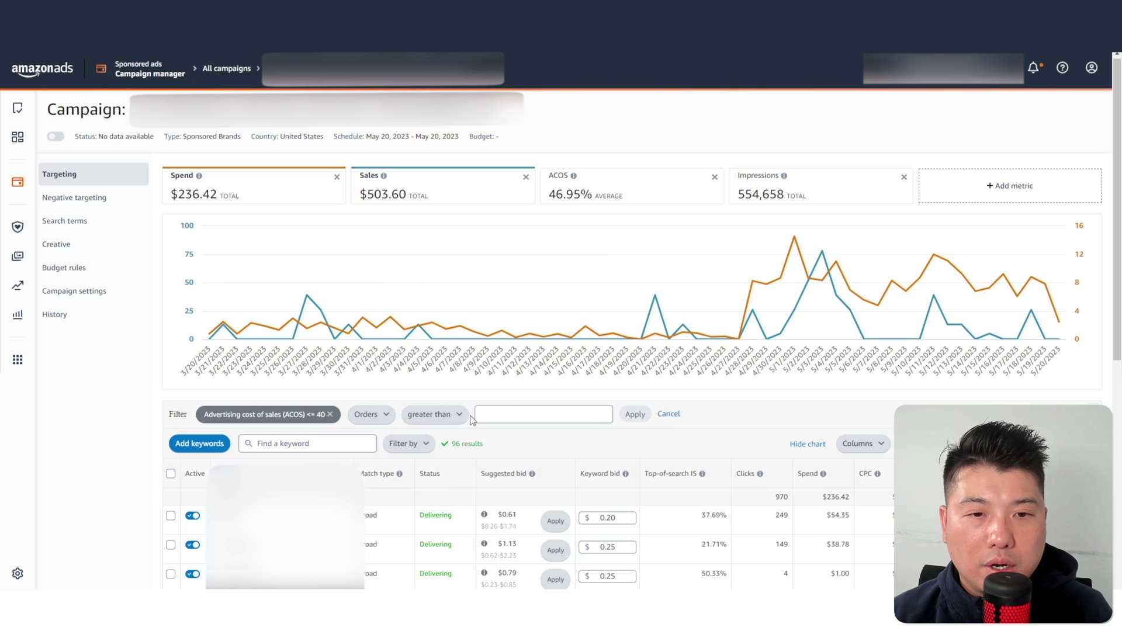
pyautogui.click(500, 415)
pyautogui.write('1')
pyautogui.click(635, 414)
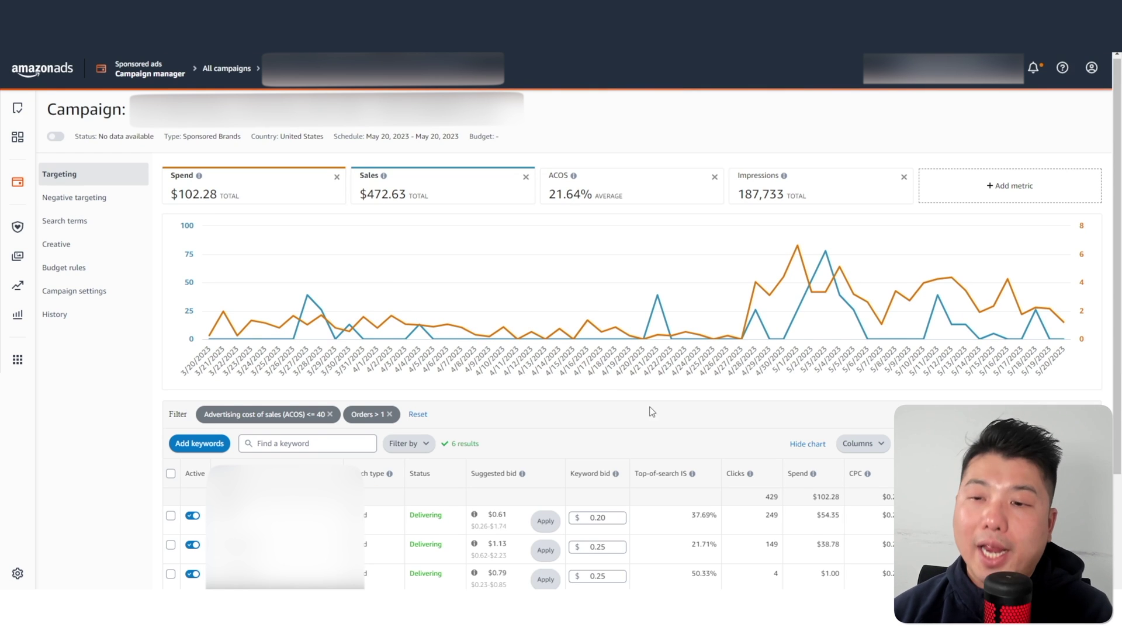
# Select all keywords in the filtered list and increase their bids by 20%
pyautogui.scroll(-3, 652, 412)
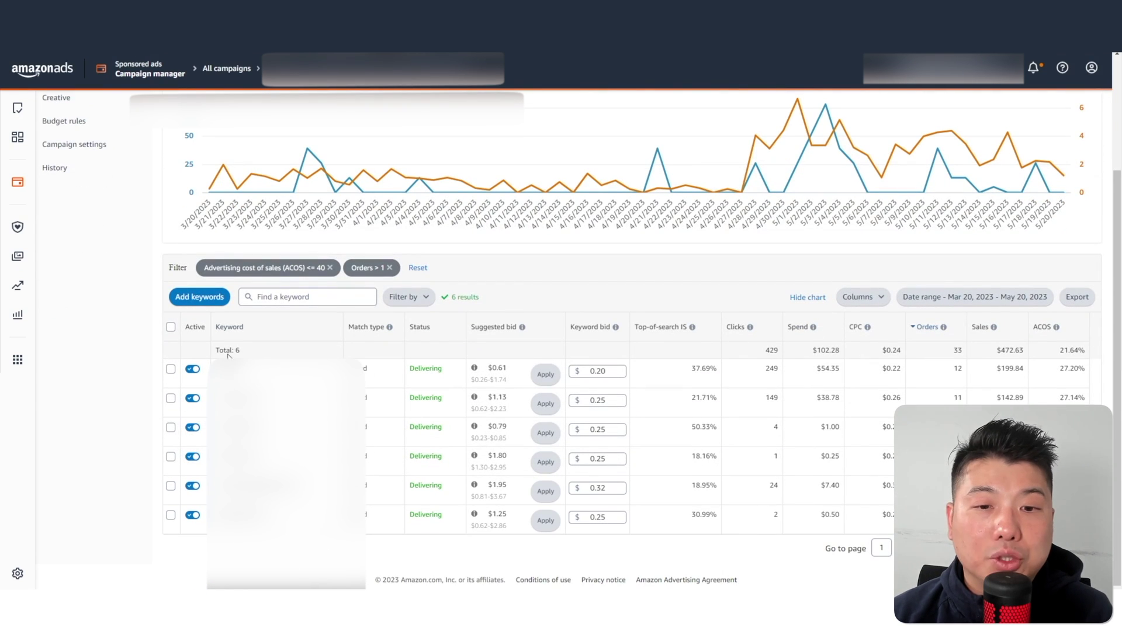
pyautogui.click(170, 327)
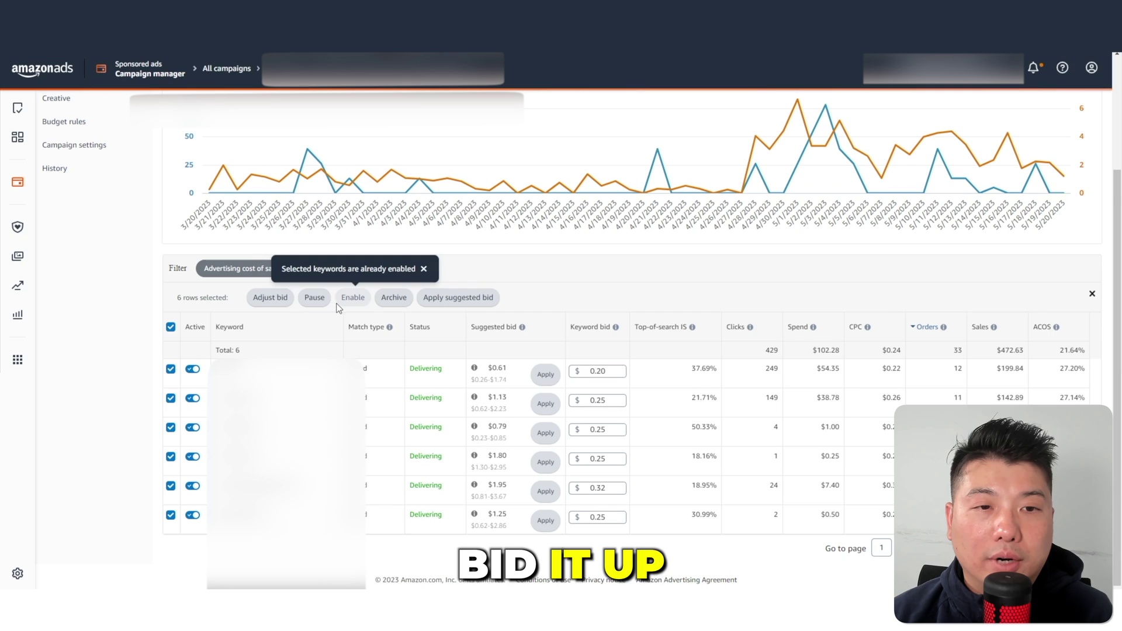
pyautogui.click(270, 297)
pyautogui.click(397, 299)
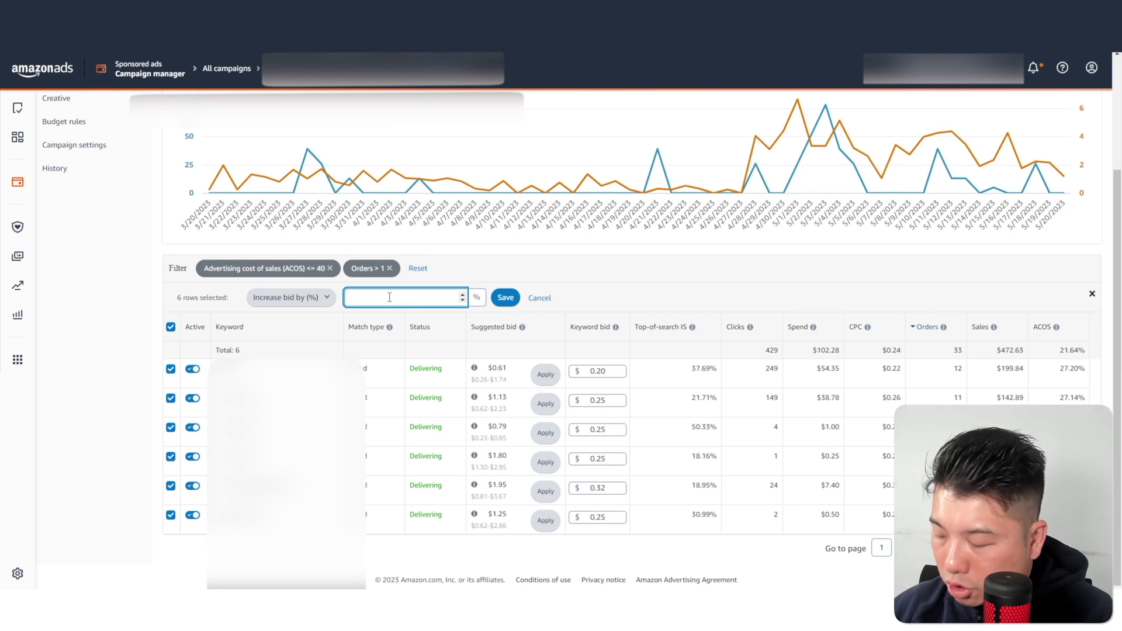
pyautogui.write('20')
pyautogui.click(504, 298)
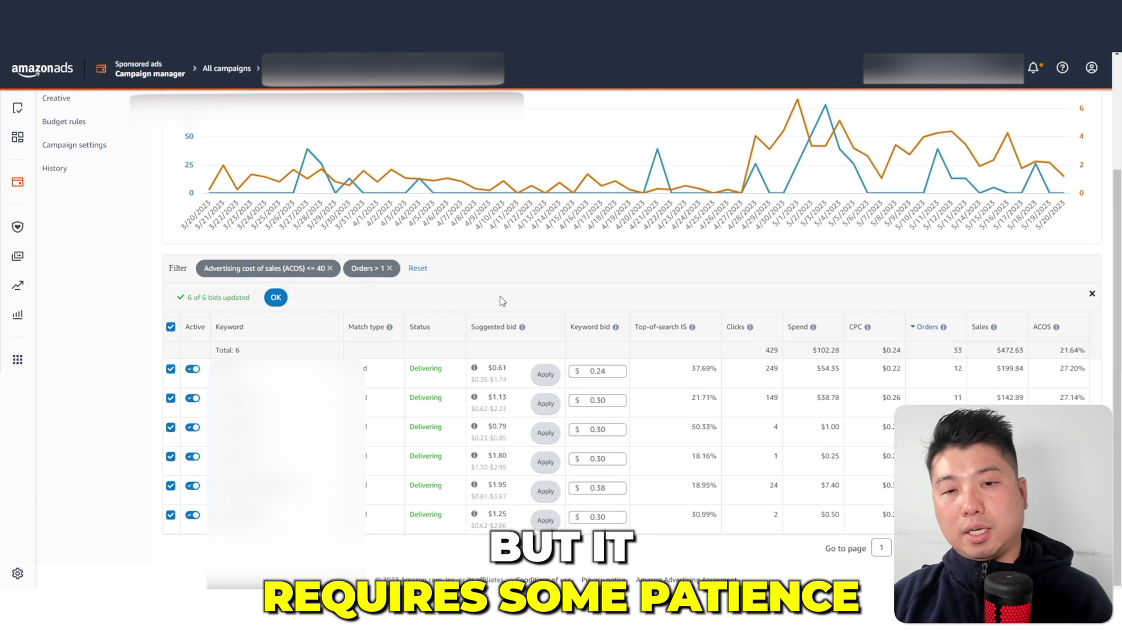
# Open the campaign settings and examine the automated bidding option
pyautogui.scroll(3, 637, 320)
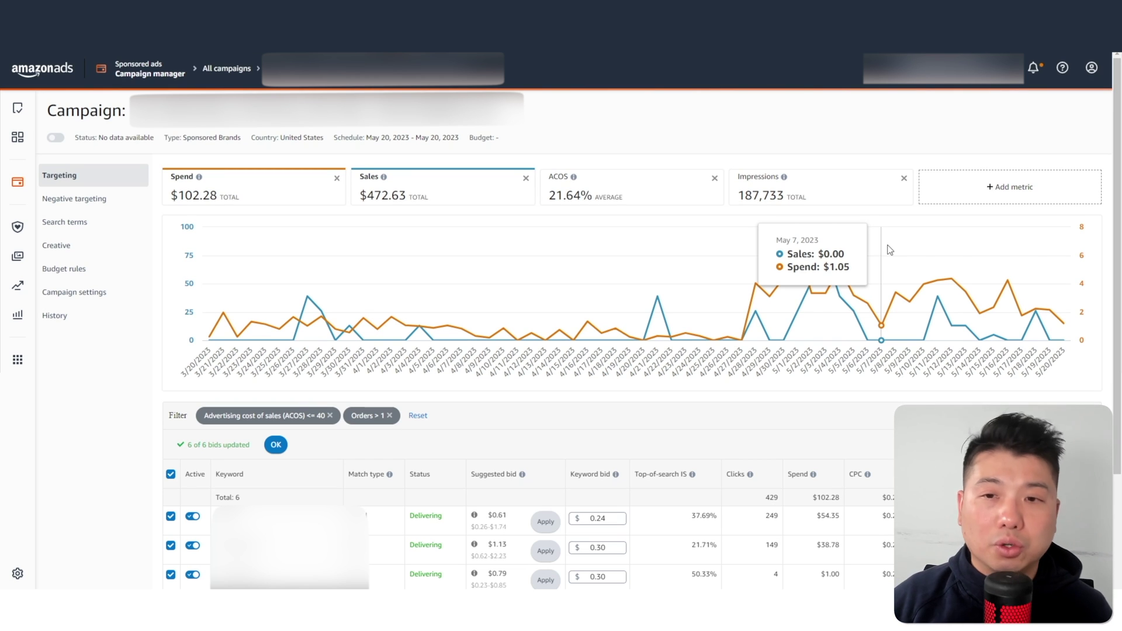
pyautogui.click(97, 293)
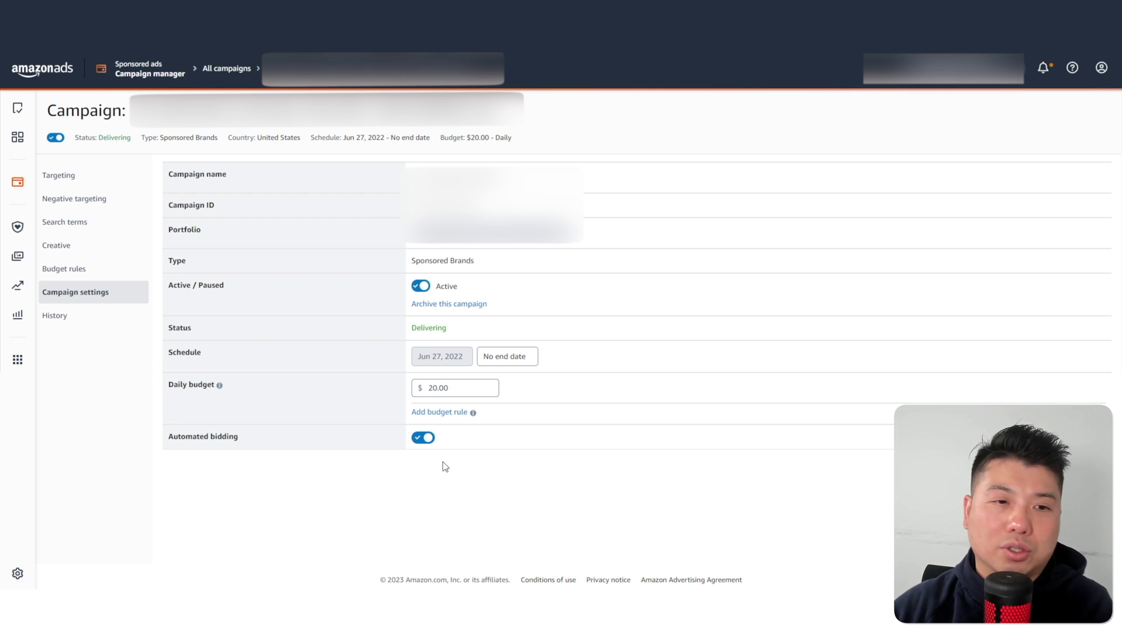
pyautogui.moveTo(272, 448); pyautogui.dragTo(164, 445)
pyautogui.click(373, 459)
pyautogui.click(348, 438)
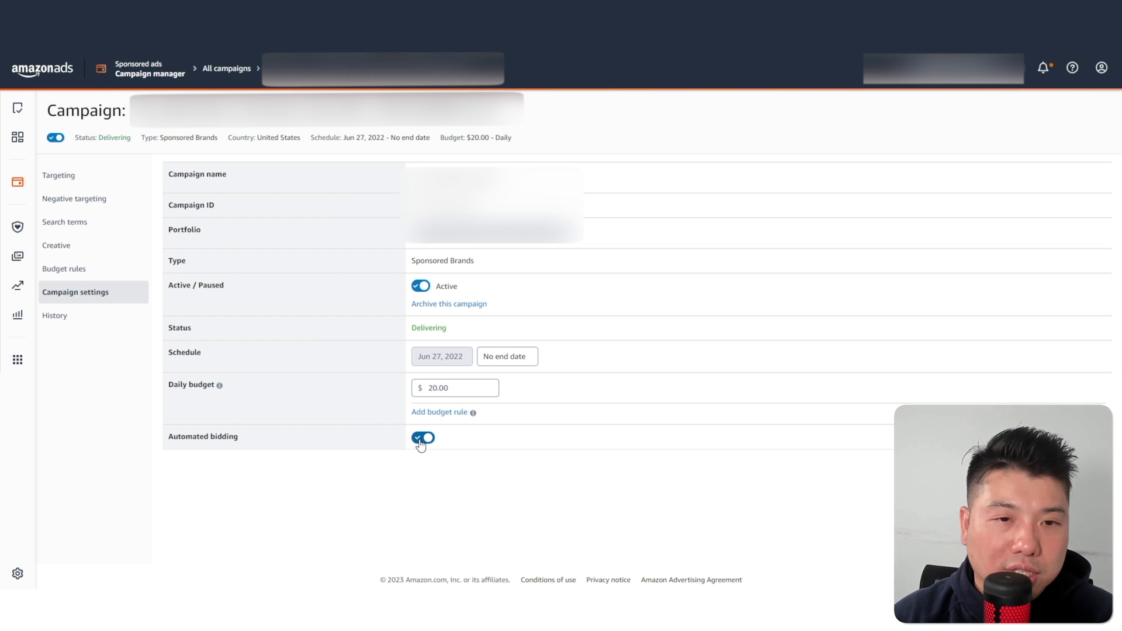
# Start a new budget rule for the campaign with the Performance type and ROAS as its performance metric
pyautogui.moveTo(471, 413)
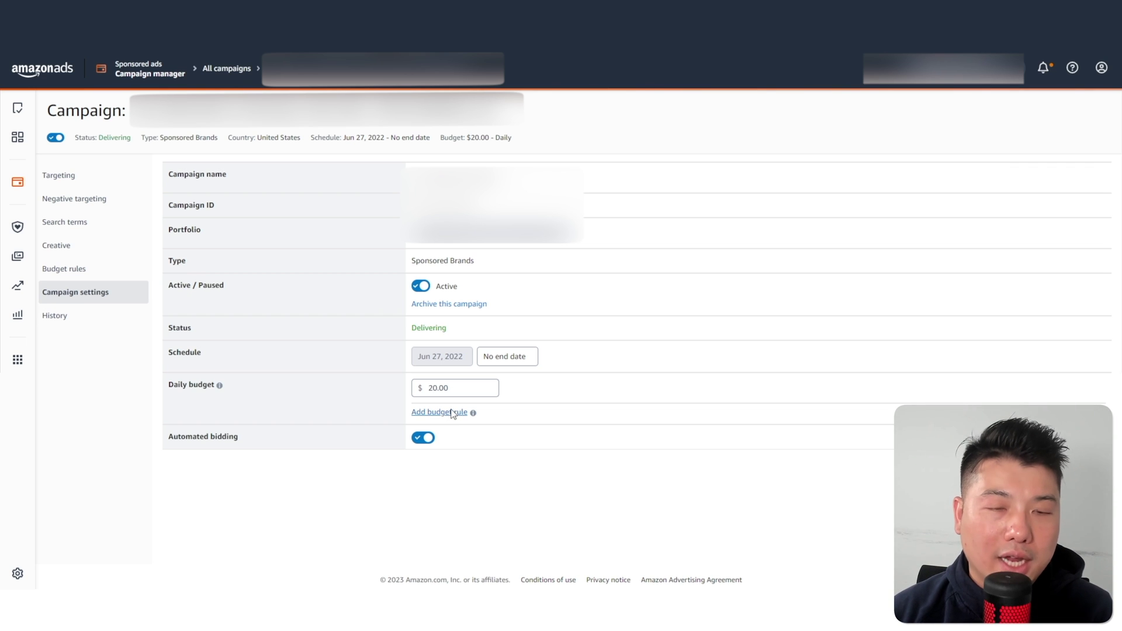
pyautogui.click(464, 411)
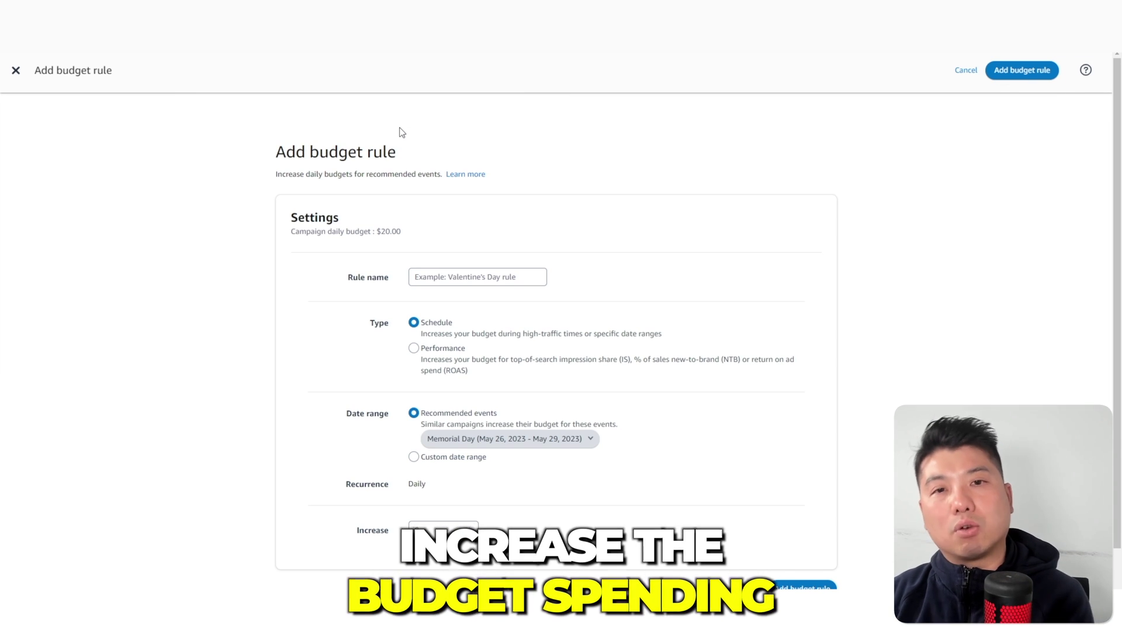
pyautogui.click(514, 277)
pyautogui.write('ACoS<=40%_30%↑')
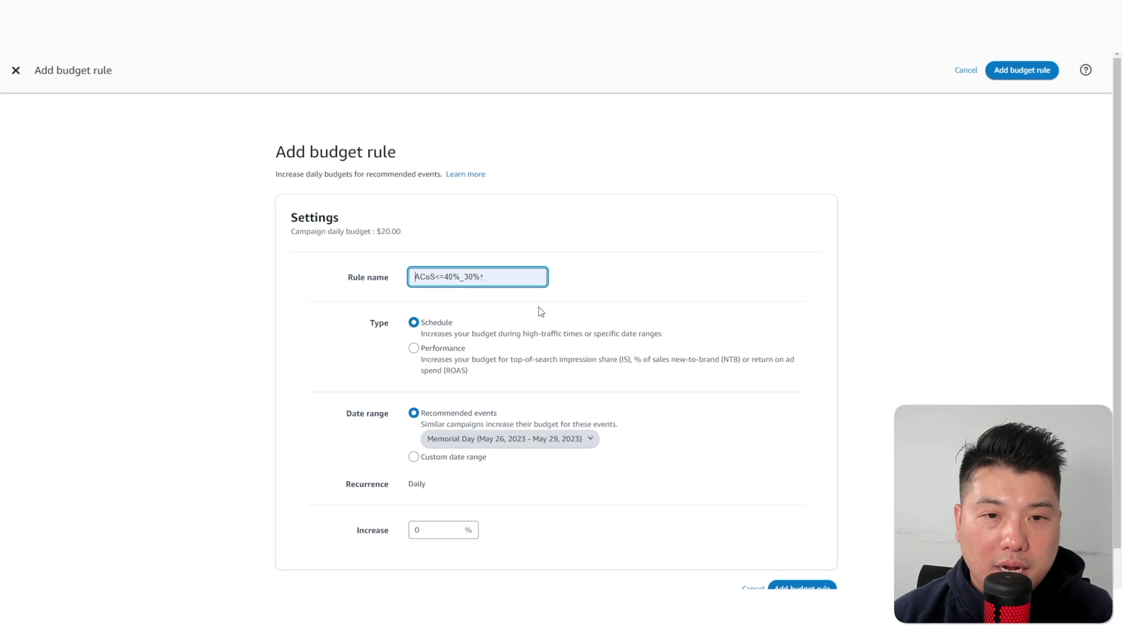
pyautogui.click(416, 348)
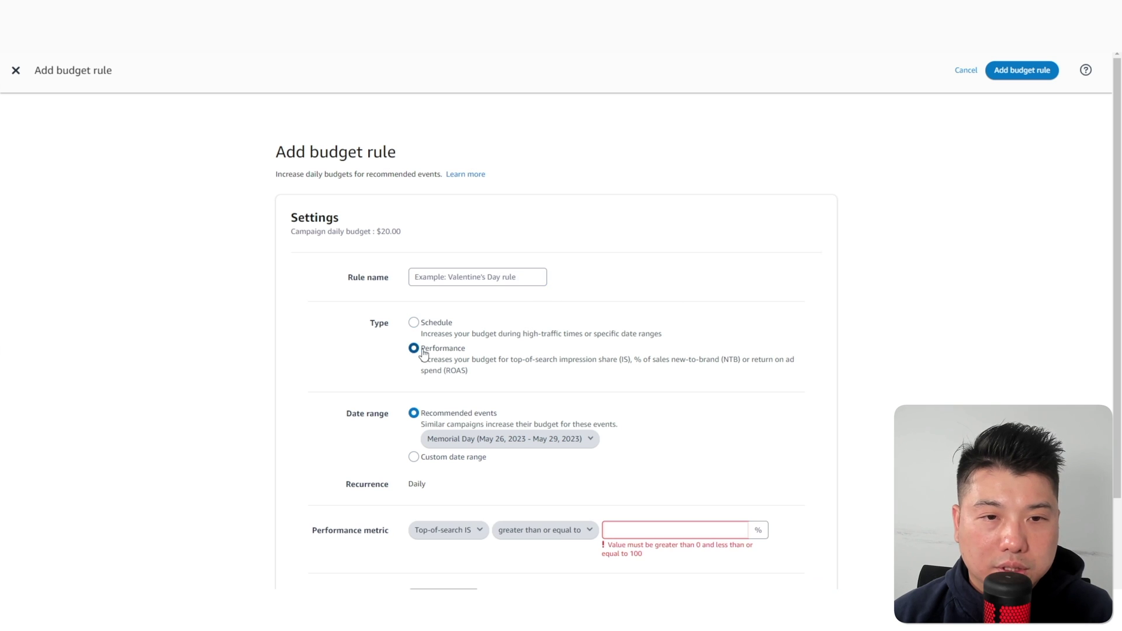
pyautogui.click(468, 528)
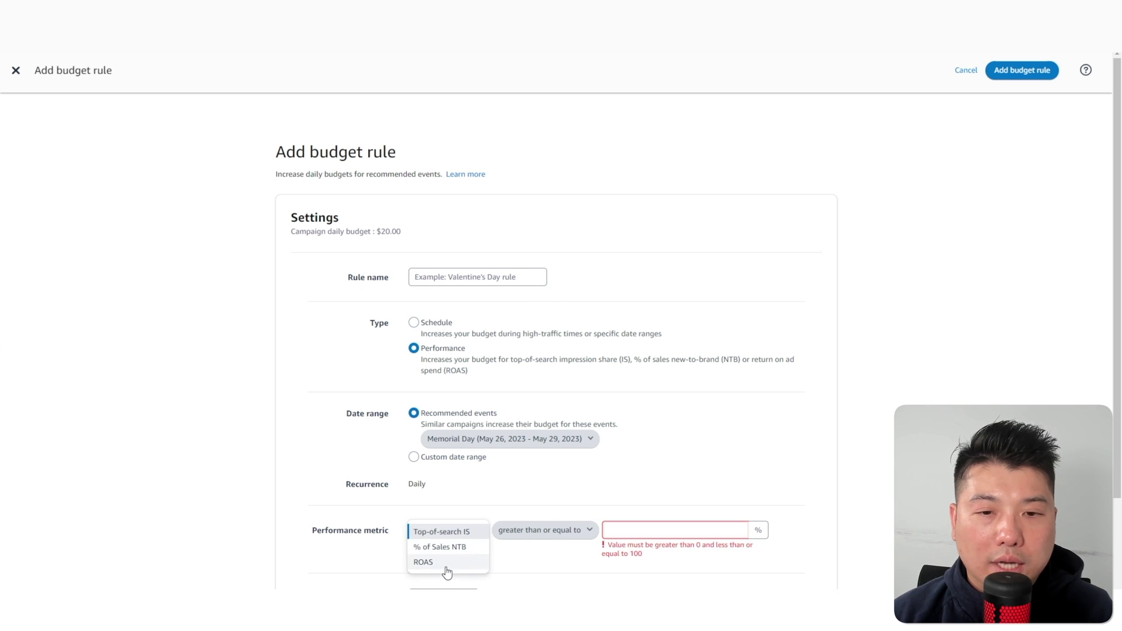
pyautogui.click(423, 561)
# Name the budget rule "ROAS>=2.5=>30%↑" and set its ROAS condition to greater than or equal to 2.5
pyautogui.click(508, 277)
pyautogui.write('ROAS>=2.5=>30%↑')
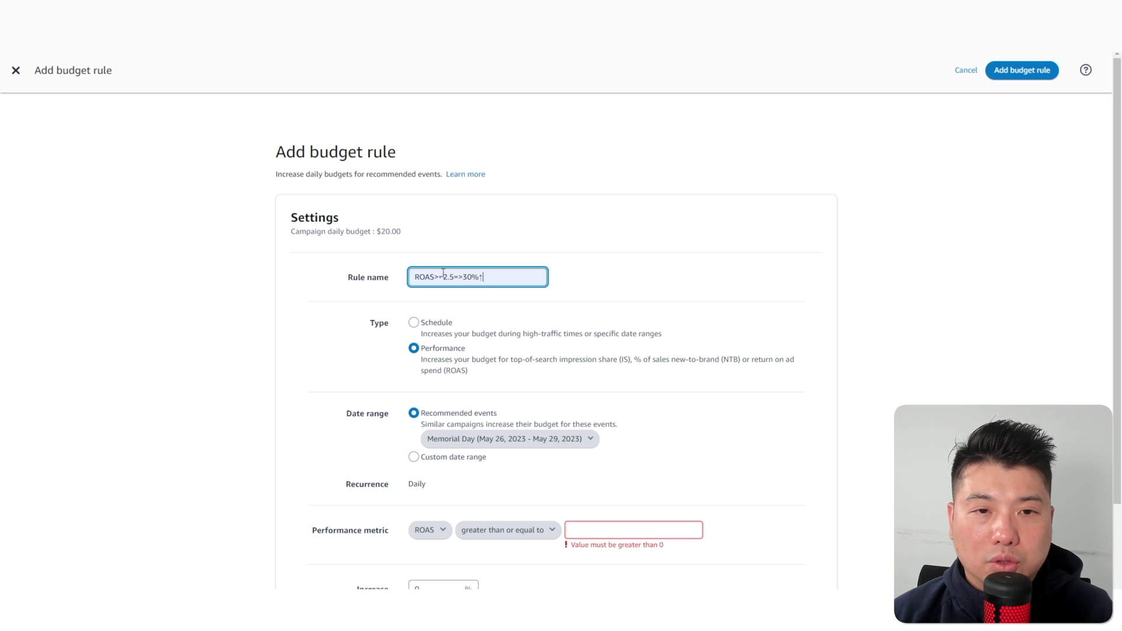
pyautogui.click(608, 527)
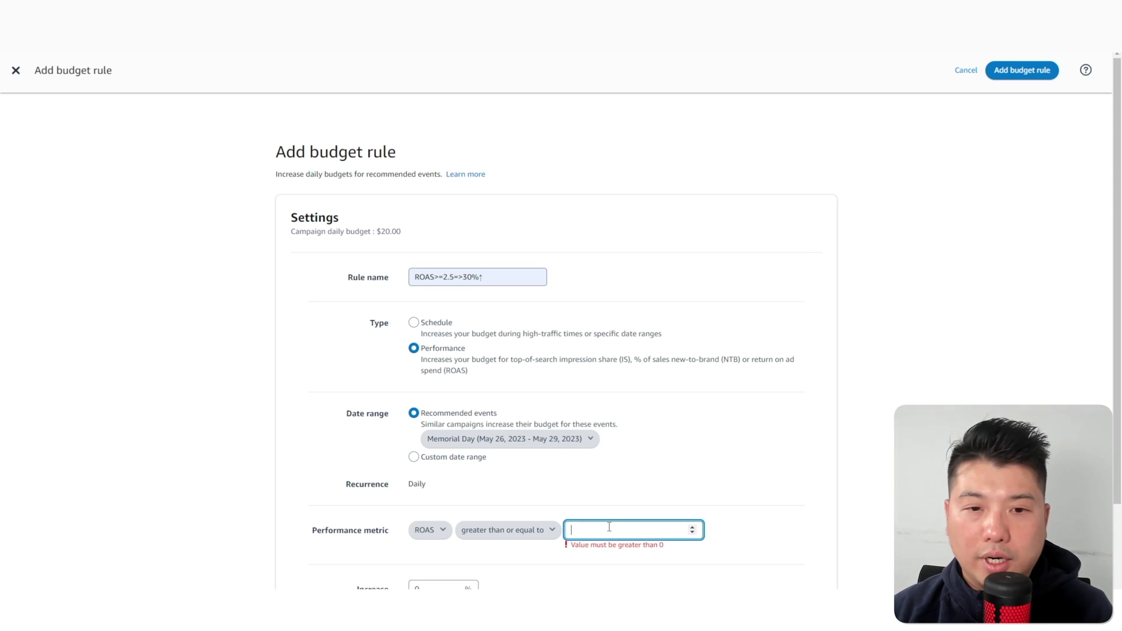
pyautogui.write('2.5')
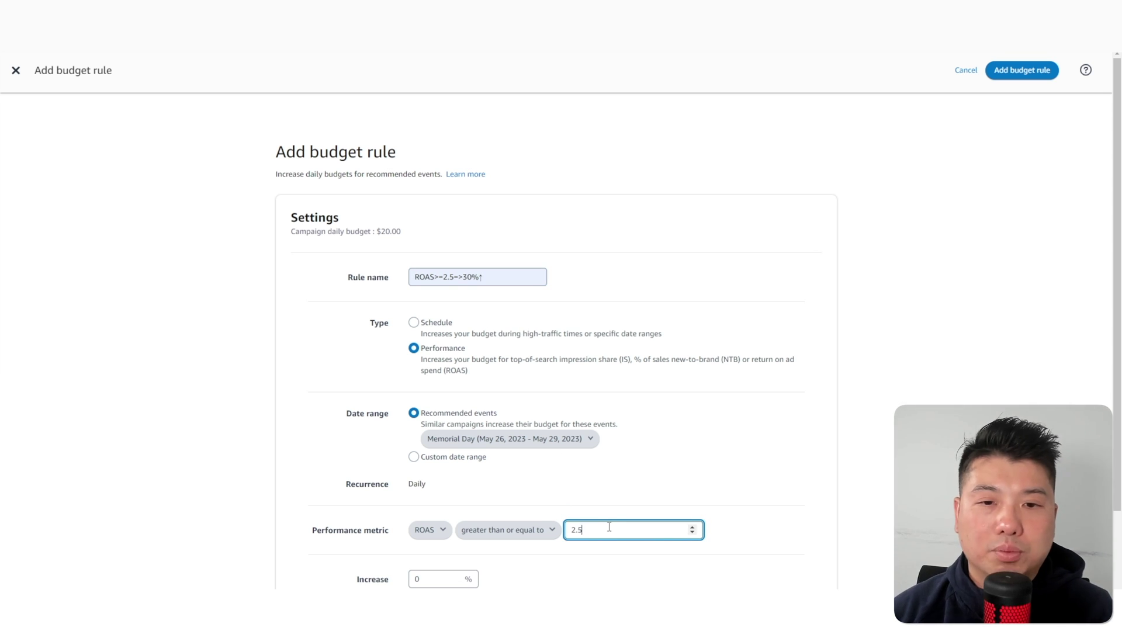
# Set the rule's budget increase to 50% and add the budget rule to the campaign
pyautogui.scroll(-2, 634, 526)
pyautogui.press('Tab')
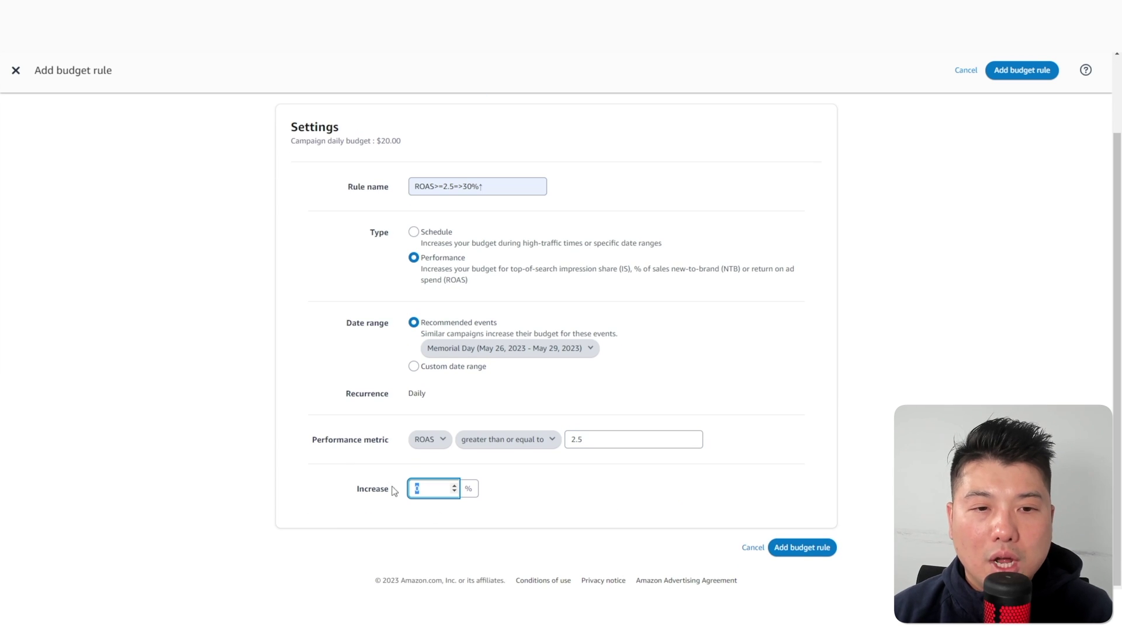
pyautogui.write('50')
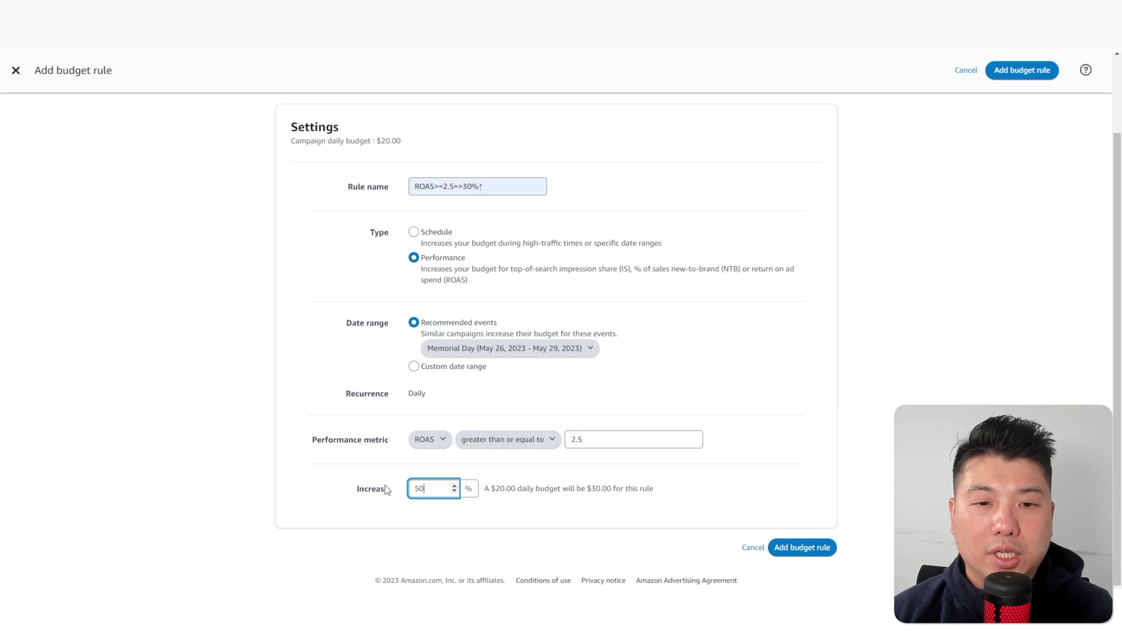
pyautogui.click(447, 439)
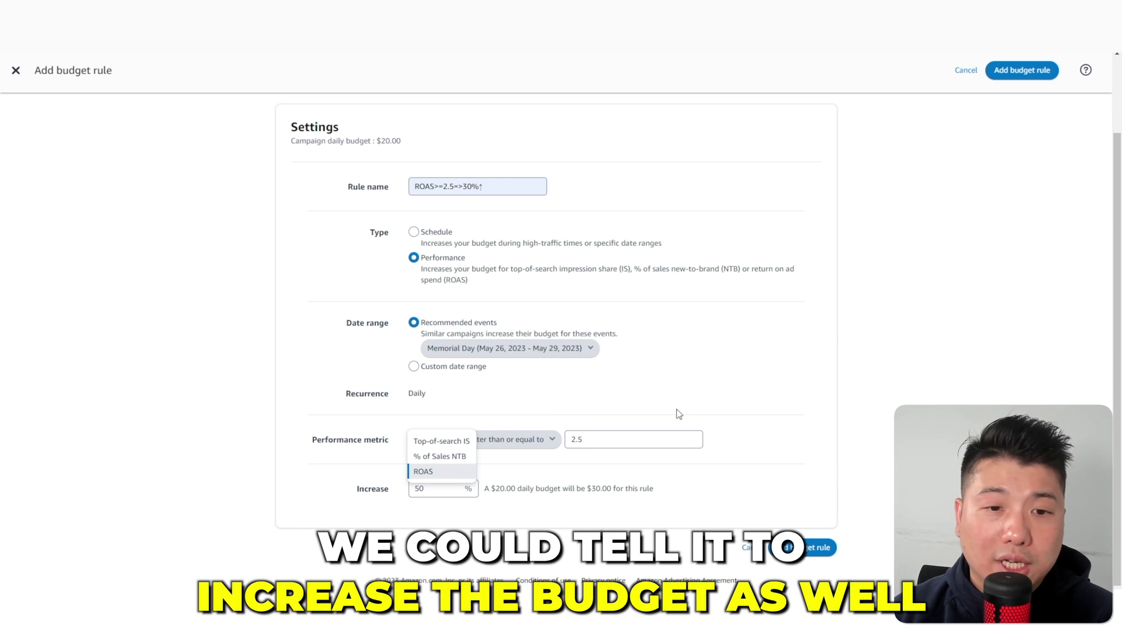
pyautogui.press('Escape')
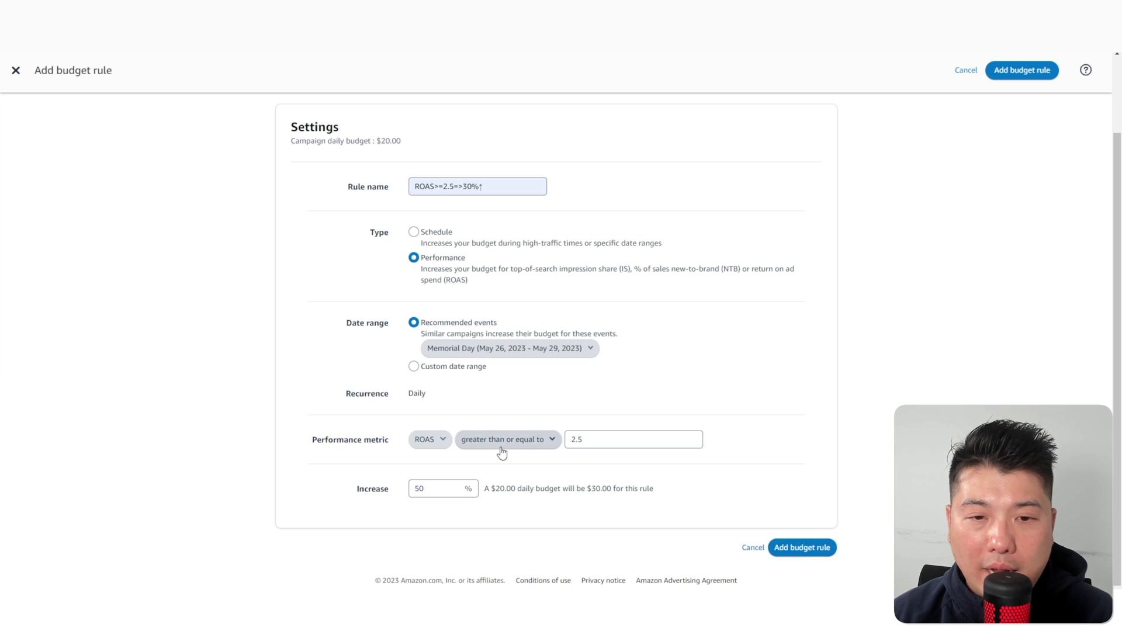
pyautogui.click(798, 552)
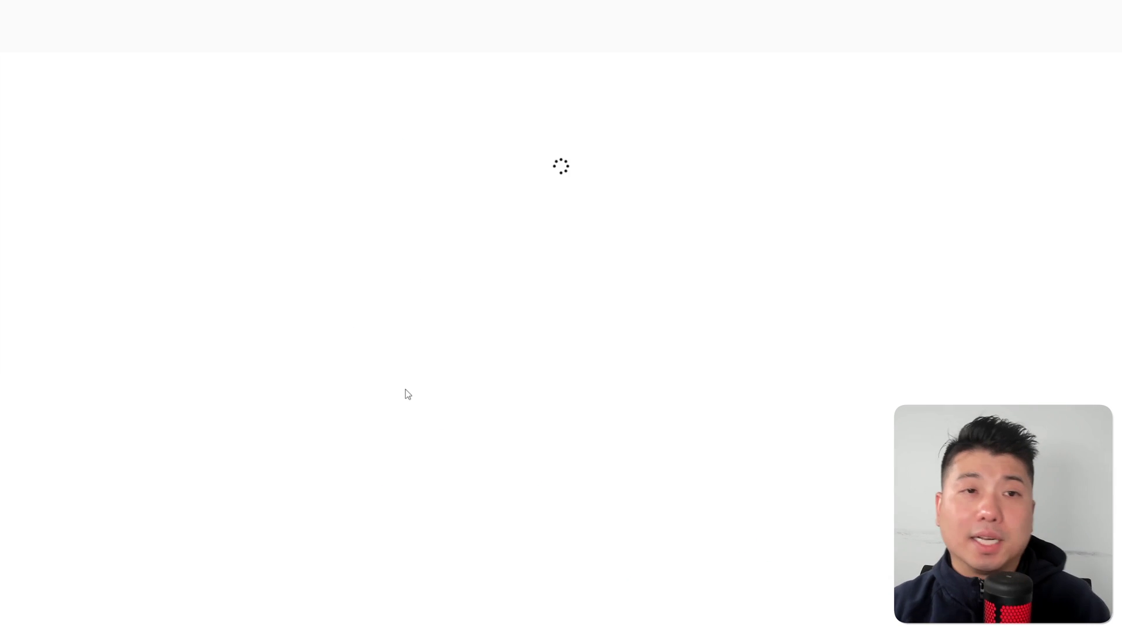